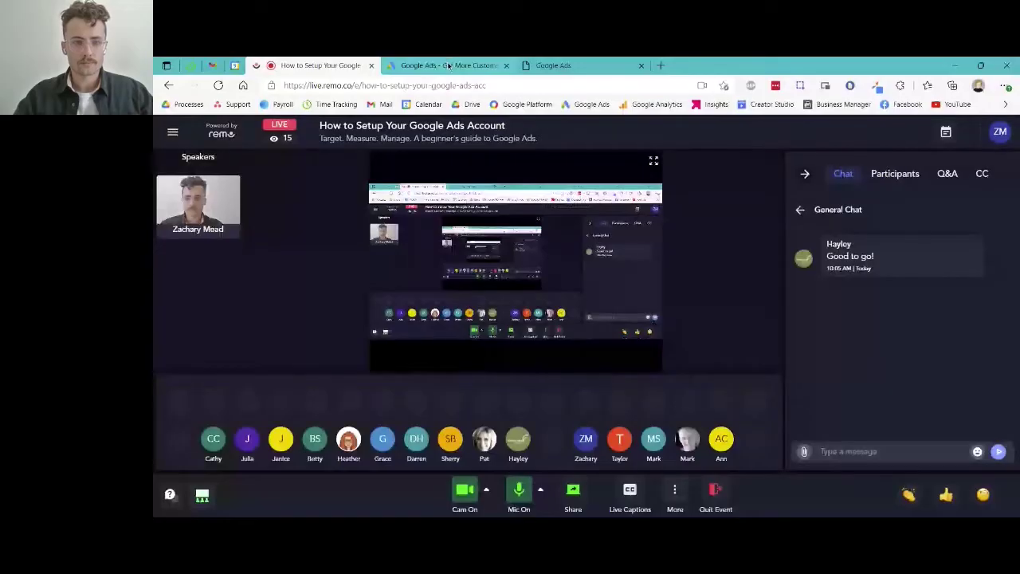
- Open the Google Ads account chooser and start a new Google Ads account
left_click(569, 69)
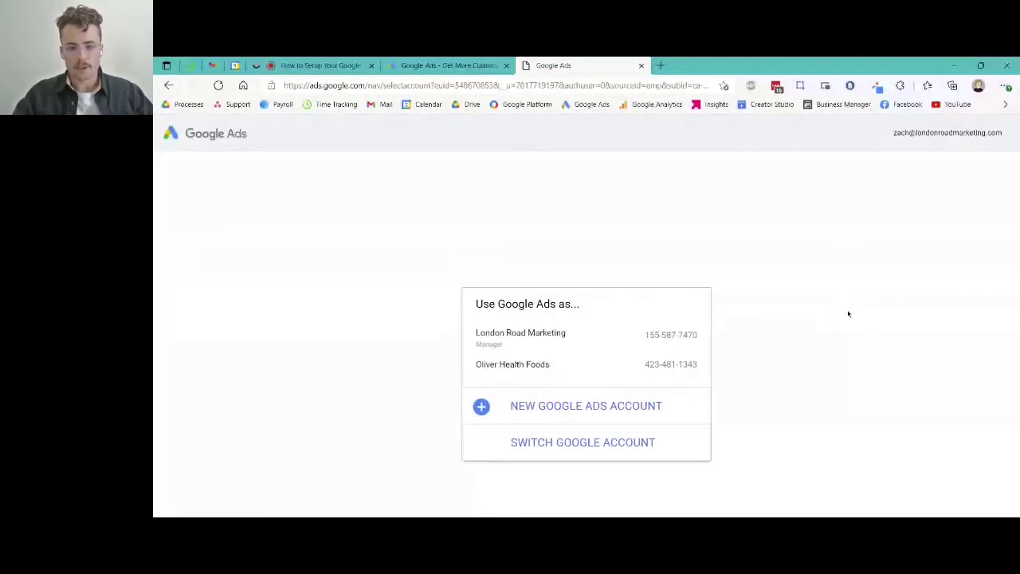
left_click(563, 407)
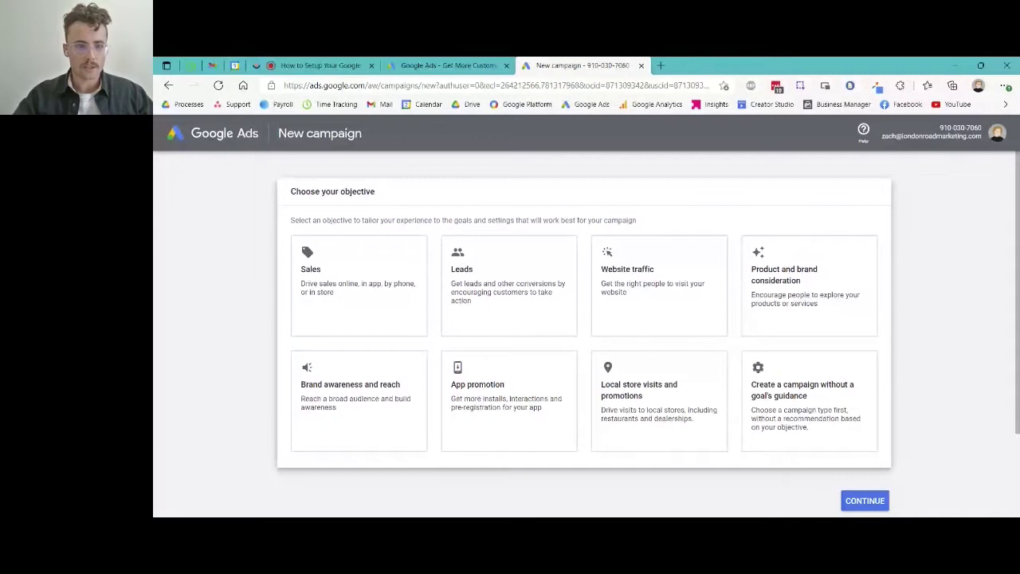
- Return to the Google Ads home page and scroll the advertising-goal page down to the Expert Mode option
left_click(588, 104)
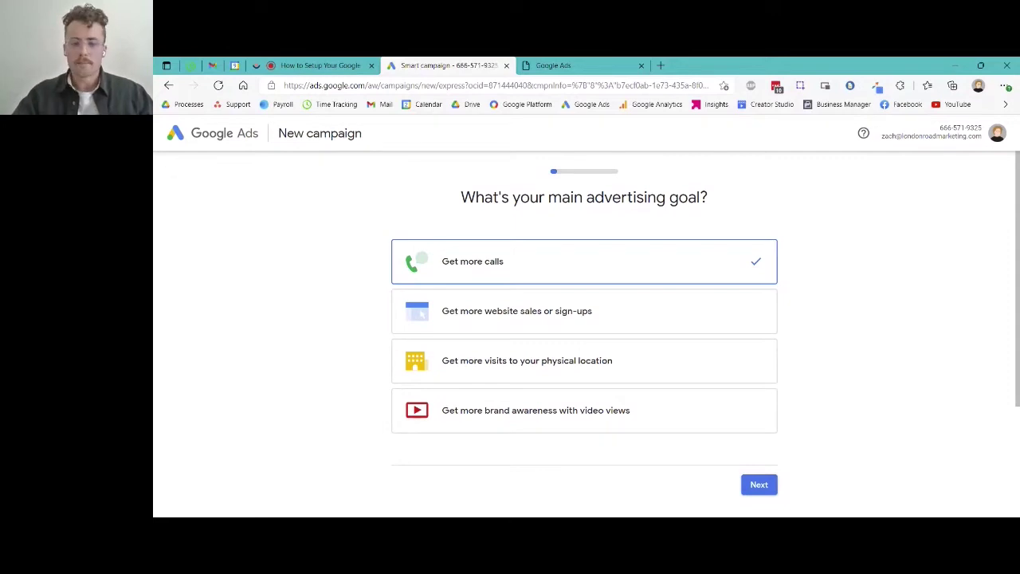
scroll(850, 290, "down", 1)
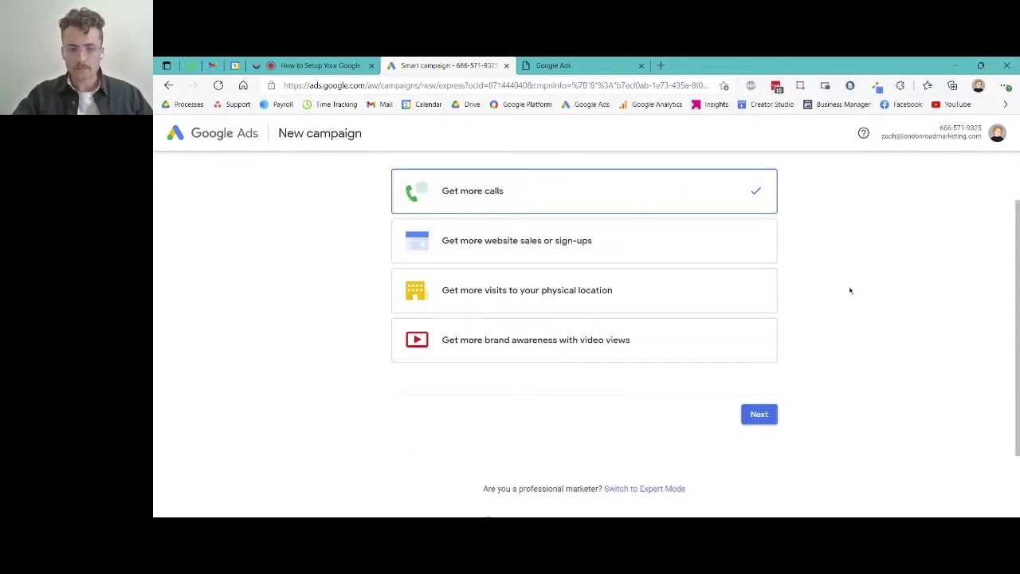
scroll(850, 290, "down", 1)
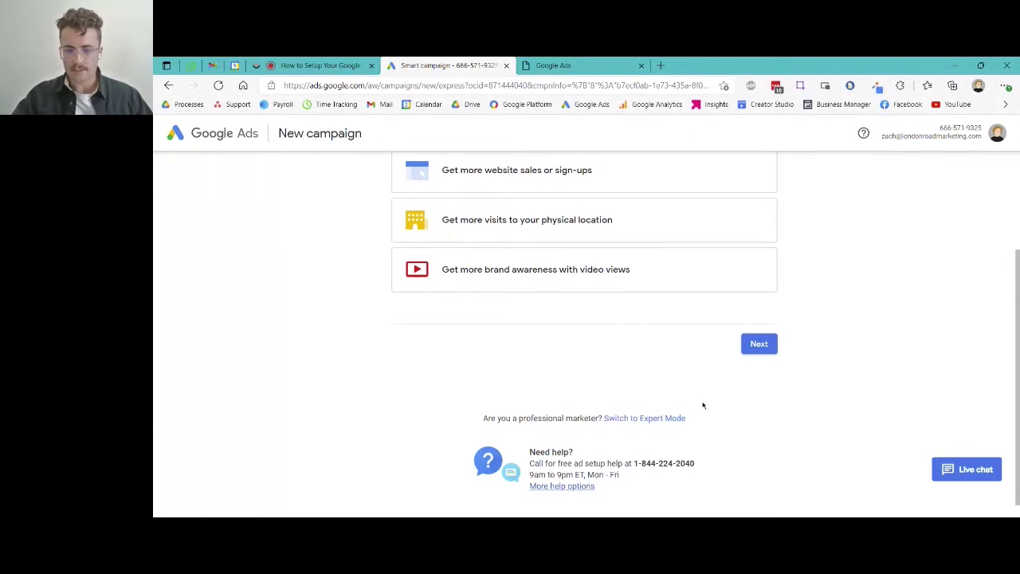
- Switch to Expert Mode, pick Website traffic as the objective, and try a greyed-out campaign type
left_click(633, 416)
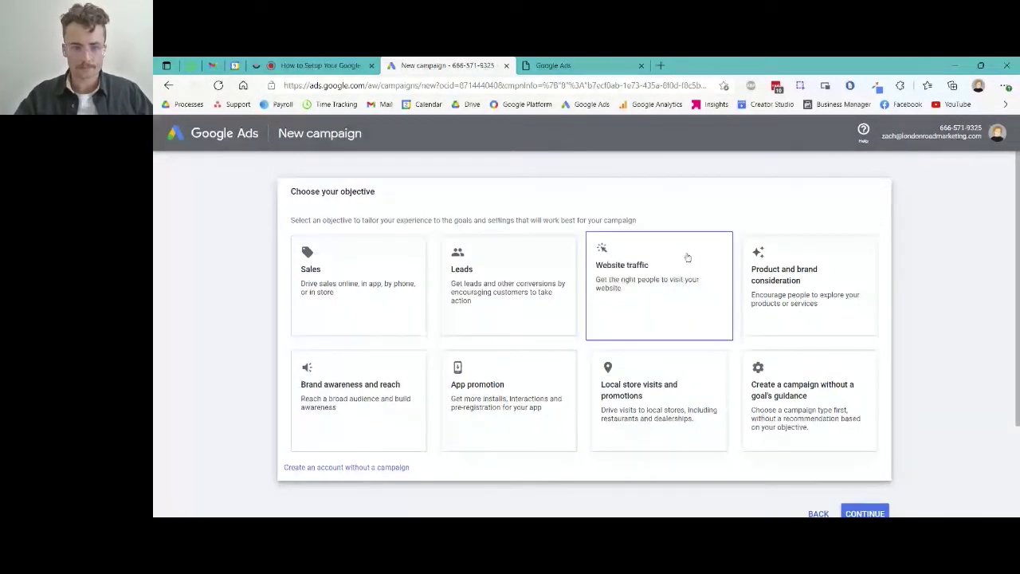
left_click(687, 257)
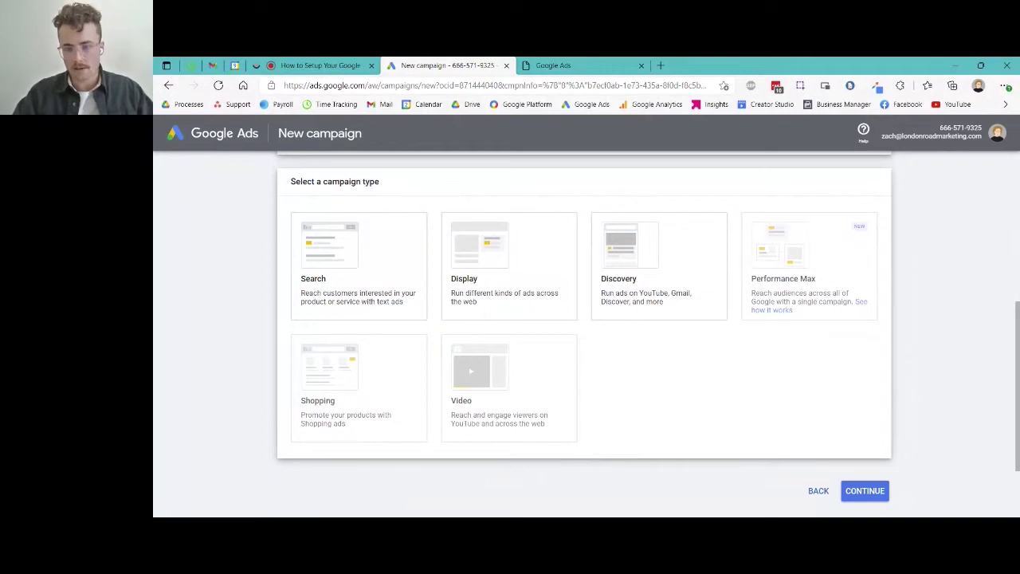
left_click(488, 396)
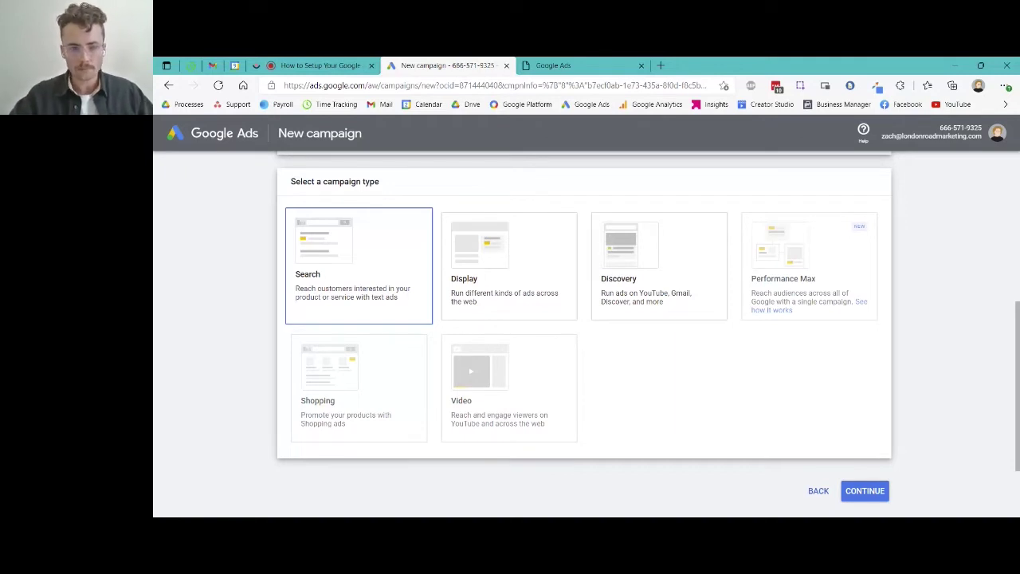
- Try the Display, Discovery and greyed-out Video campaign types to bring up the after-account-creation notice
left_click(538, 228)
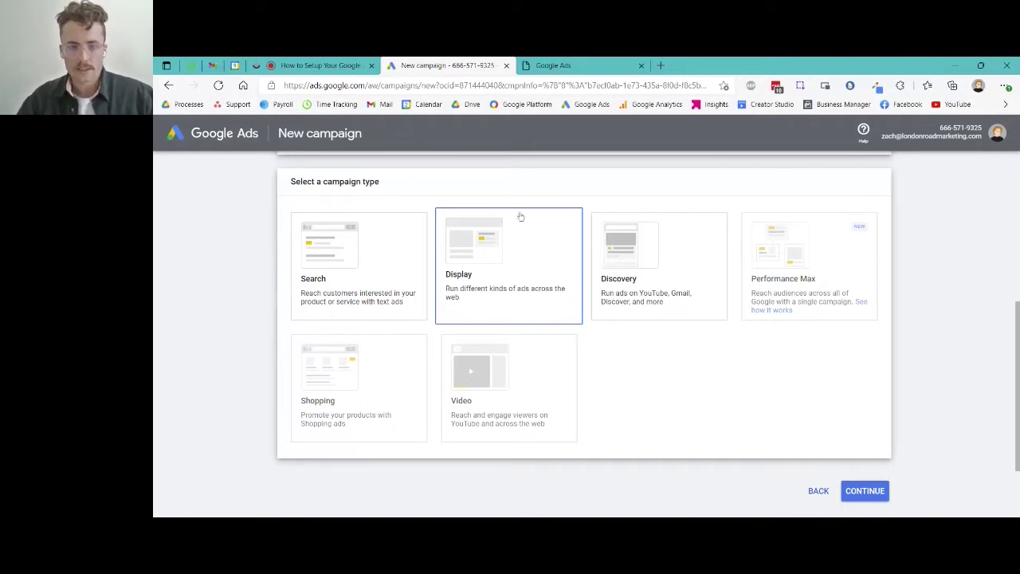
left_click(660, 255)
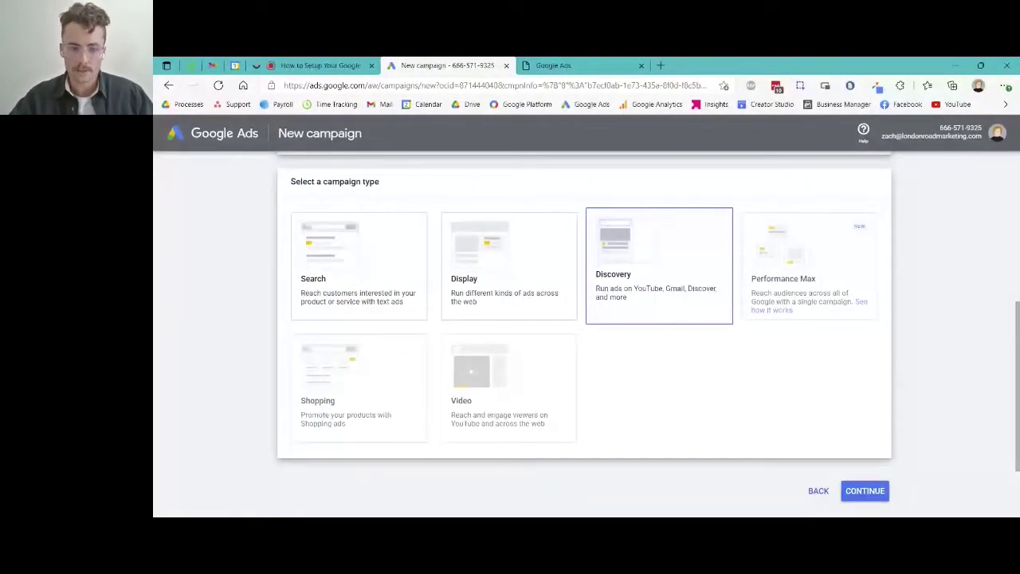
left_click(644, 247)
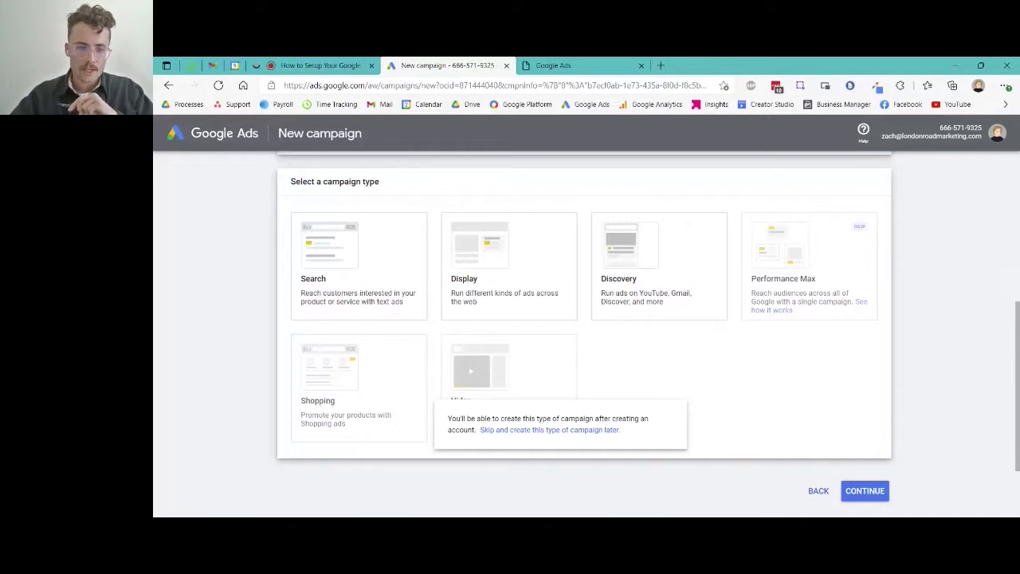
mouse_move(574, 377)
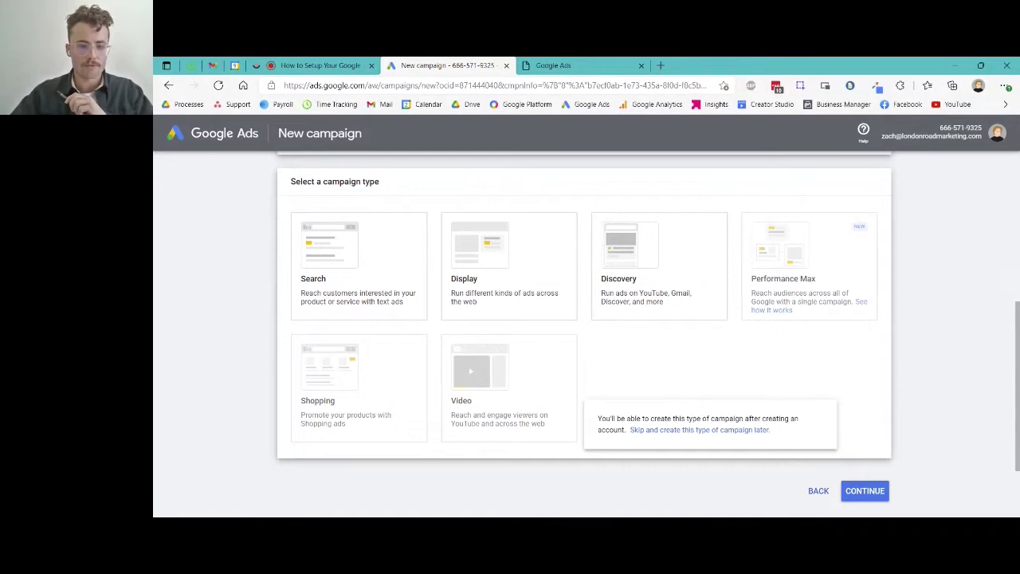
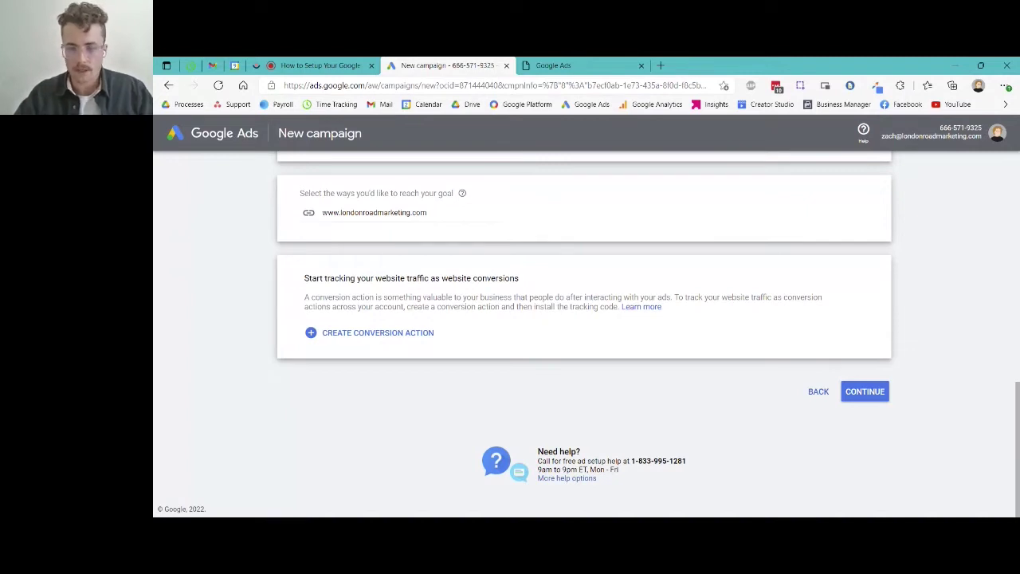
- Continue the Website traffic Search campaign to its settings page
left_click(866, 390)
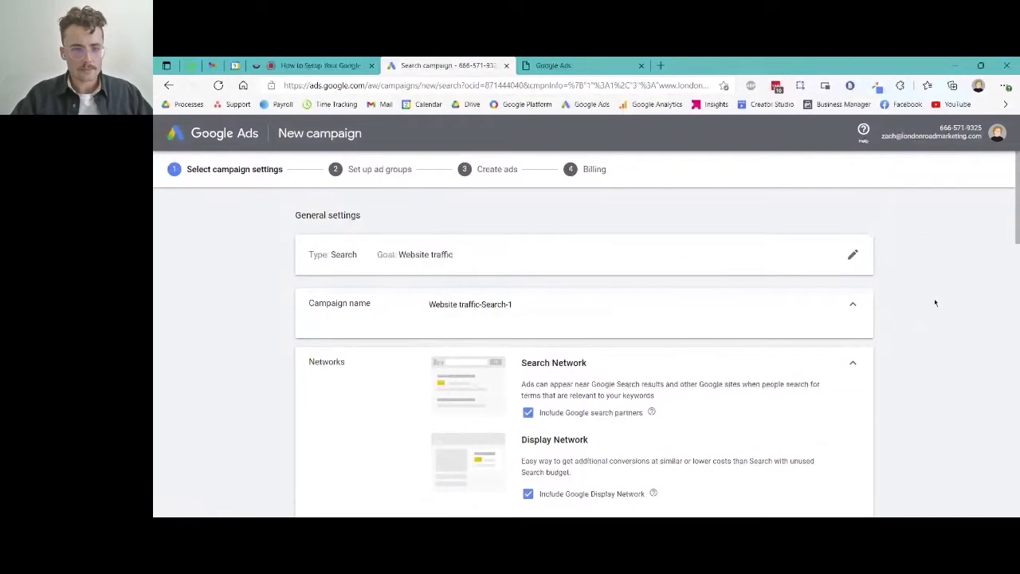
- Replace the default campaign name with 'Website Traffic - Search - Lethbridge'
left_click_drag(310, 255, 470, 262)
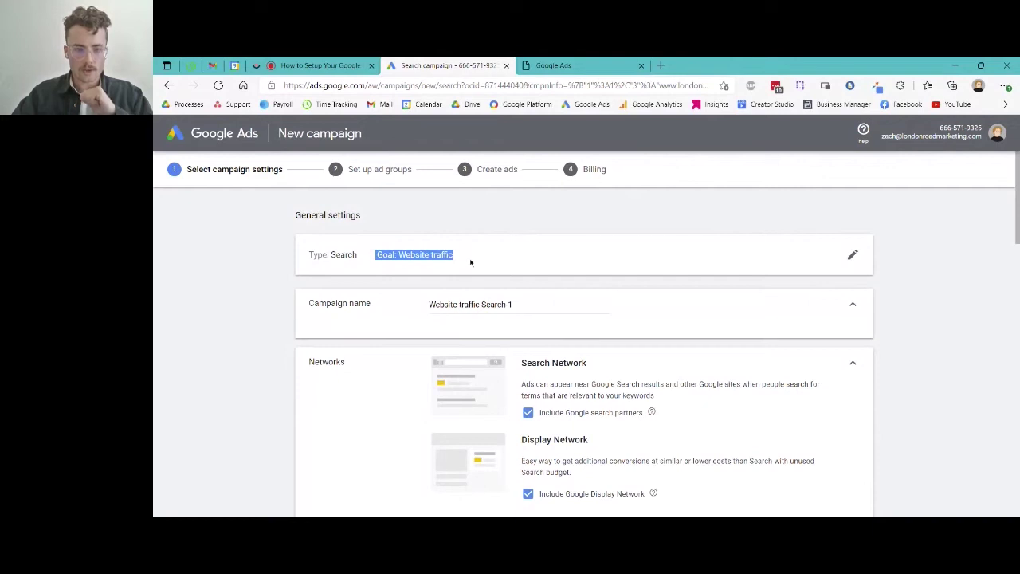
left_click(465, 290)
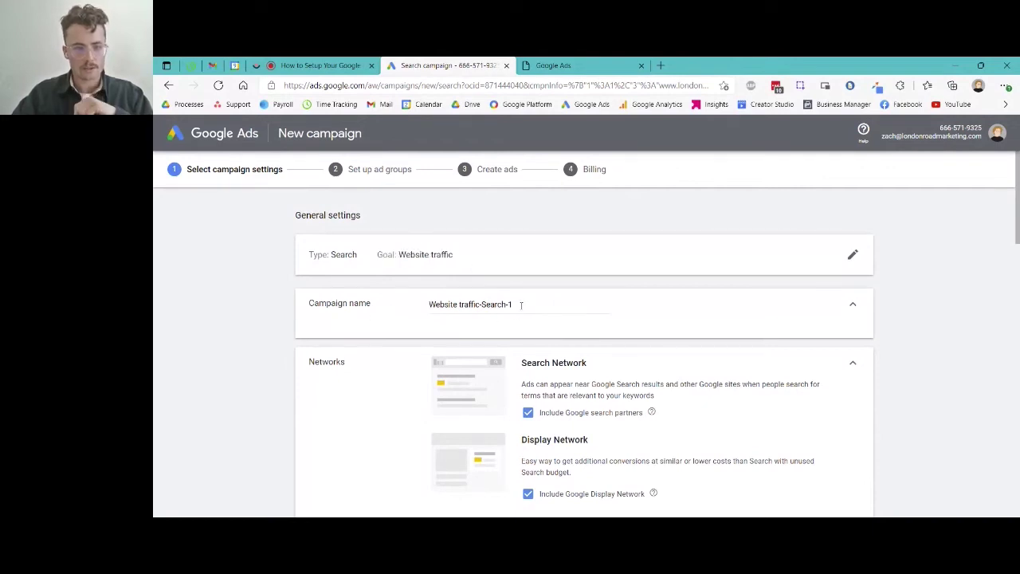
left_click_drag(521, 304, 412, 304)
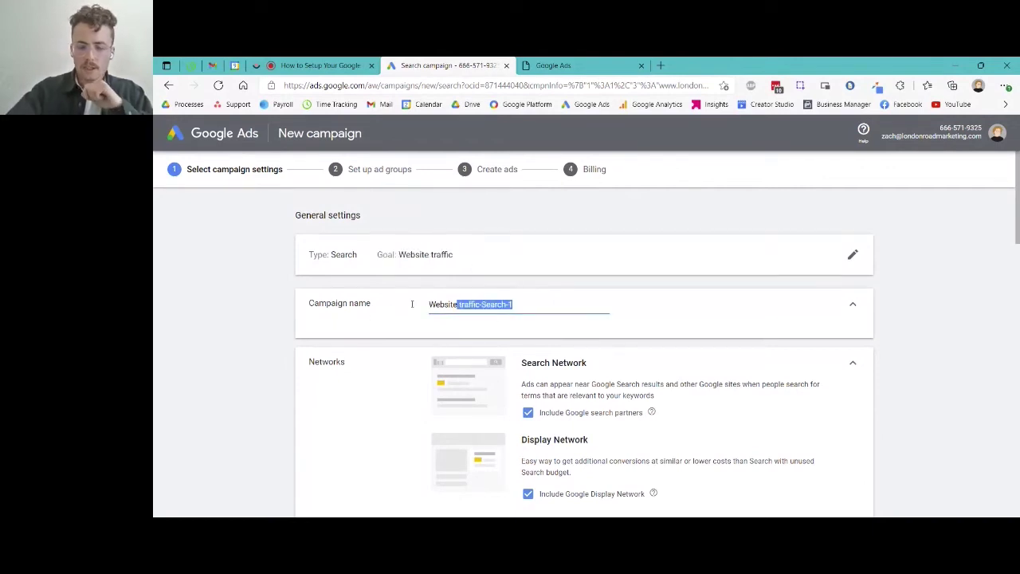
key("BackSpace")
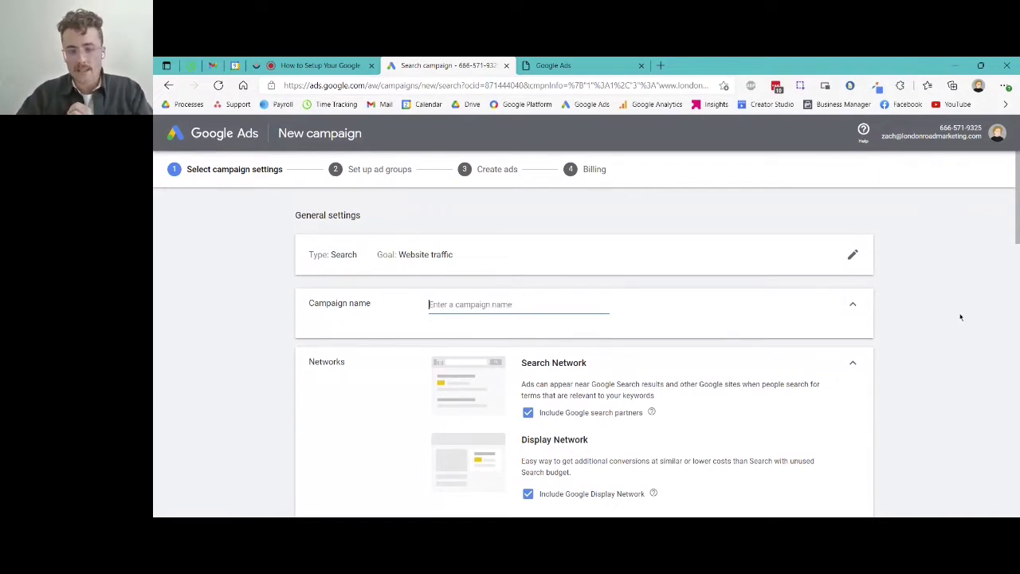
left_click(960, 317)
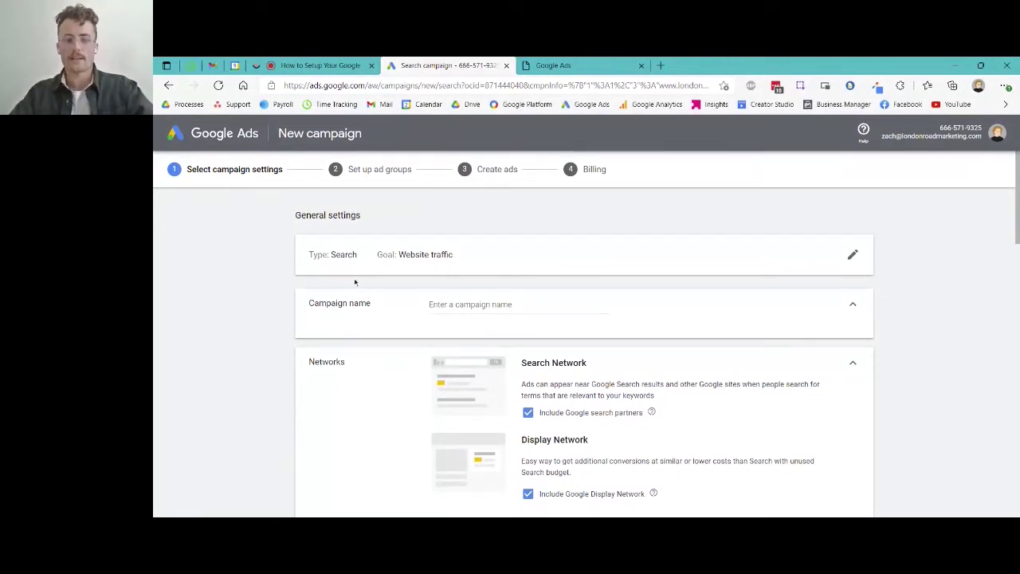
left_click(456, 304)
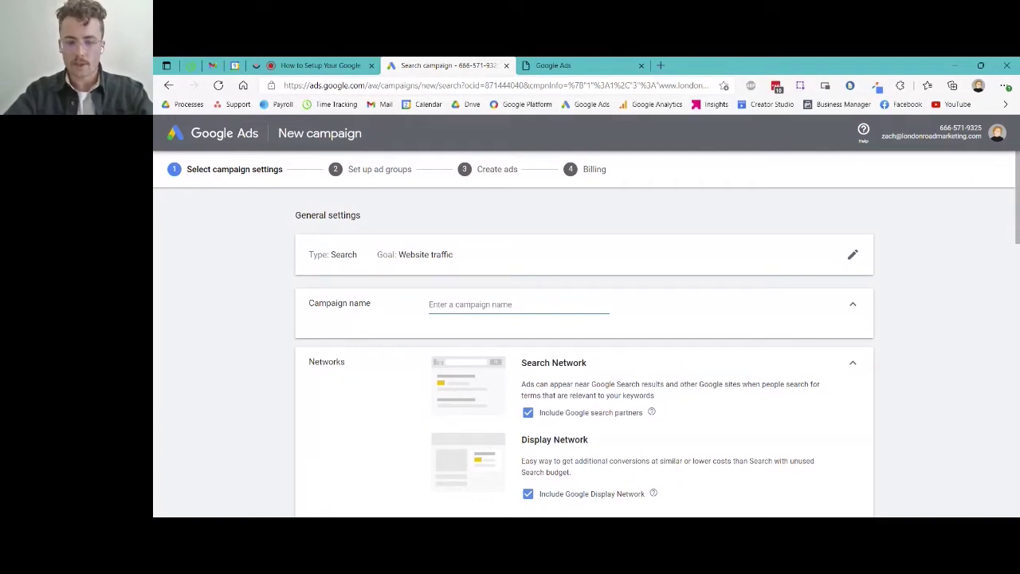
type("Website Traffic - Search -")
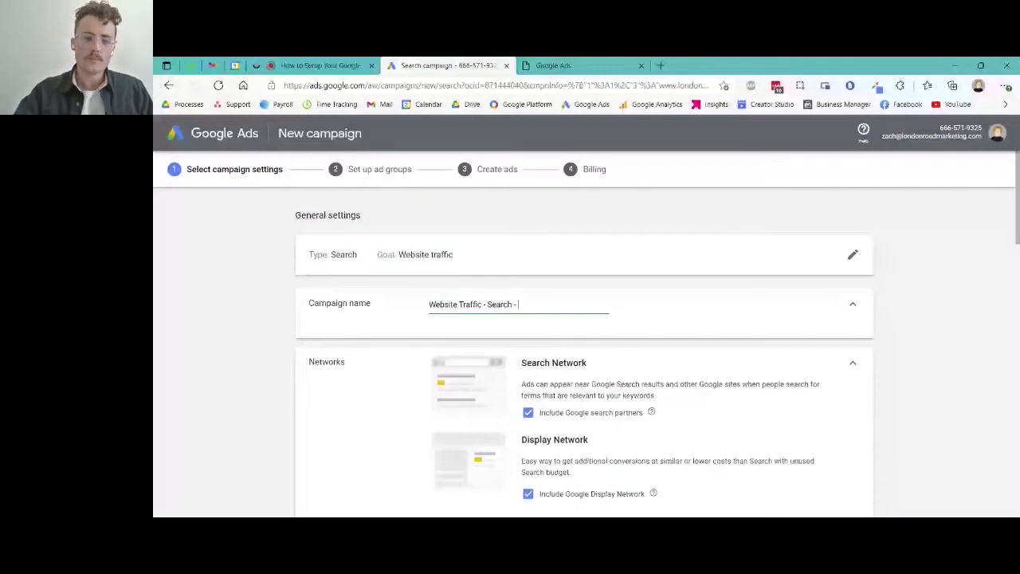
type("Lethbridge")
left_click(961, 286)
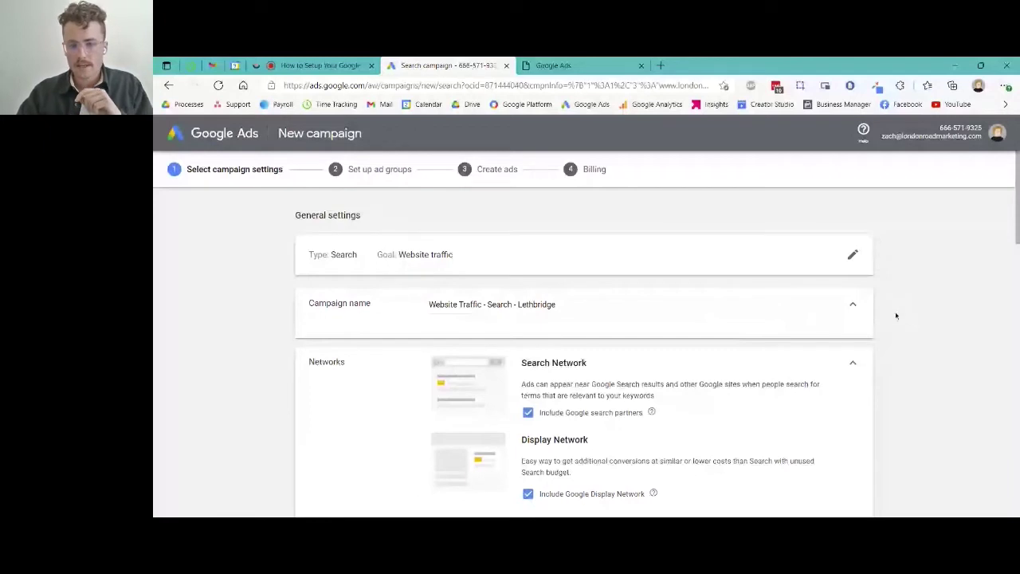
- Exclude the Google Display Network, keep search partners, and show more campaign settings
scroll(896, 315, "down", 1)
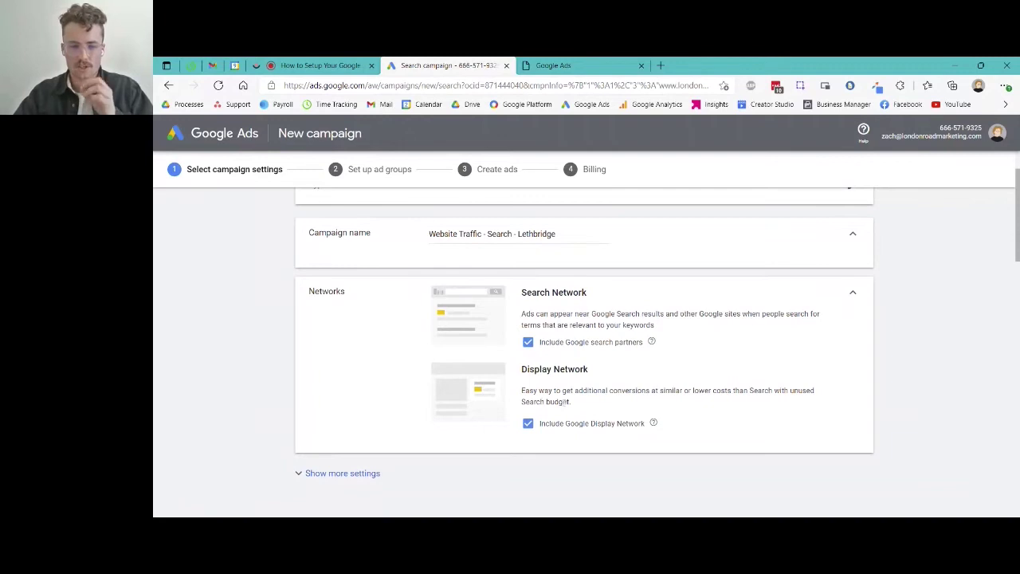
left_click(527, 422)
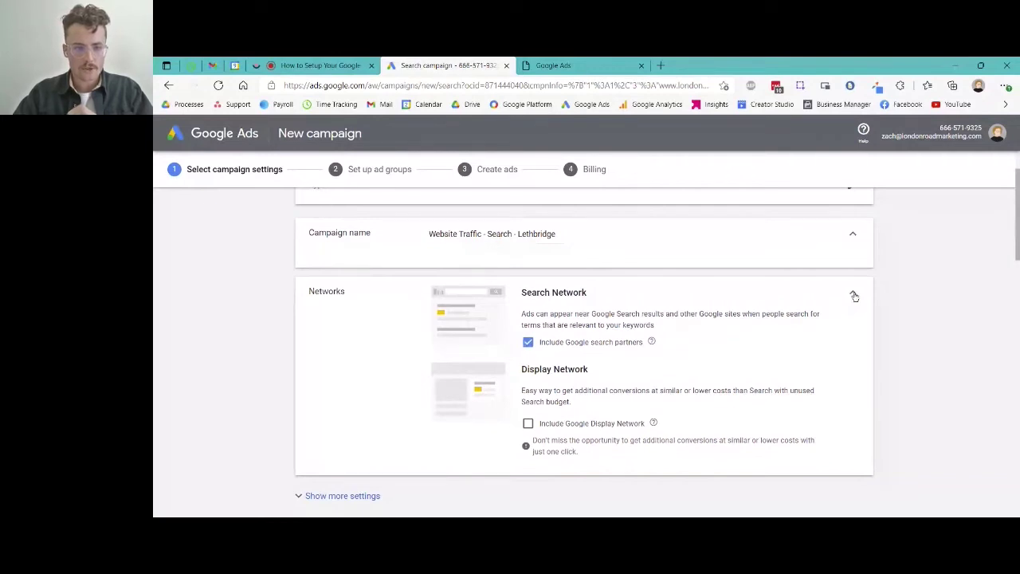
left_click(854, 296)
left_click(297, 320)
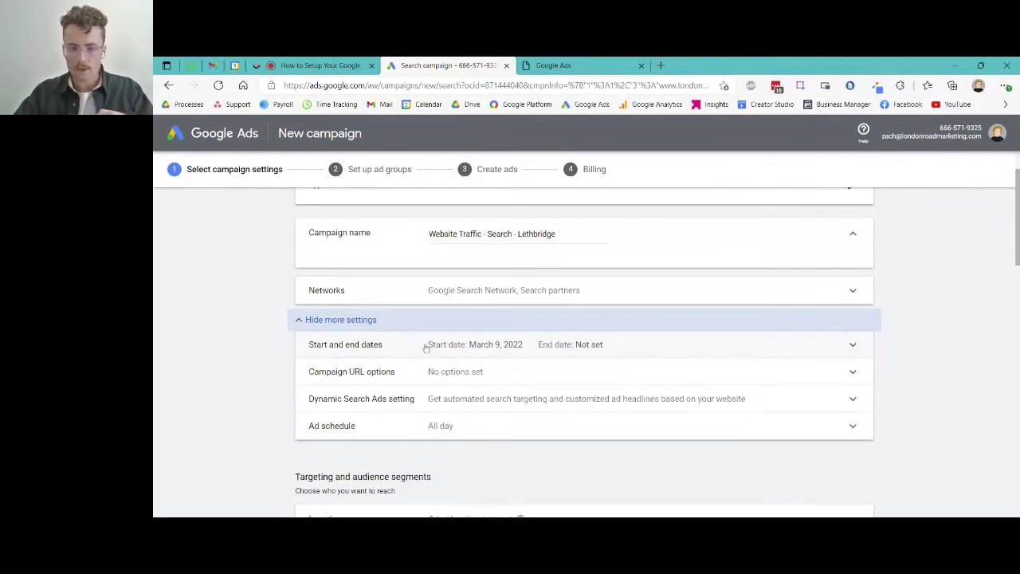
- Review the March 9, 2022 start date with no end date, then expand Ad schedule
left_click(426, 349)
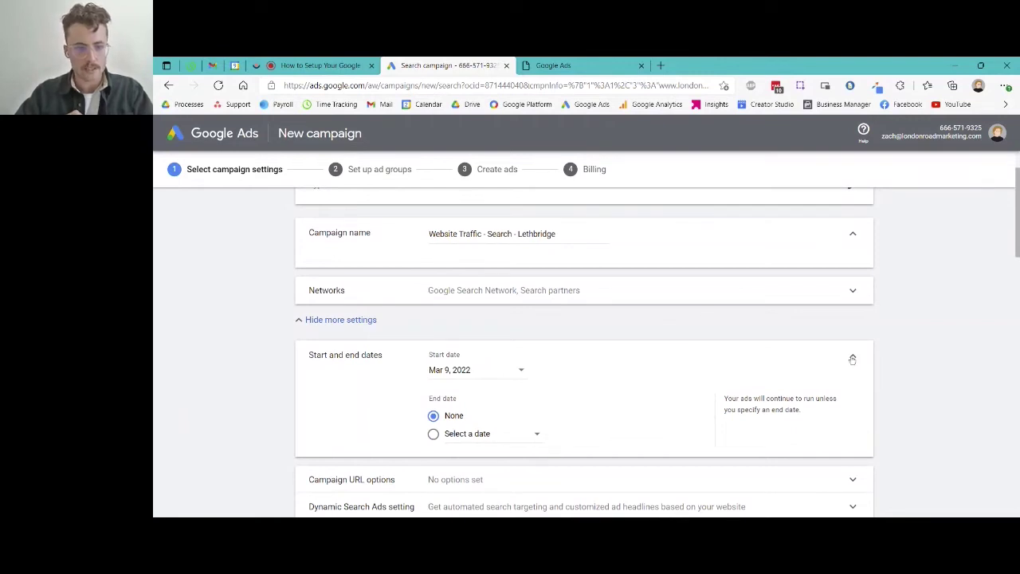
left_click(852, 359)
left_click(381, 433)
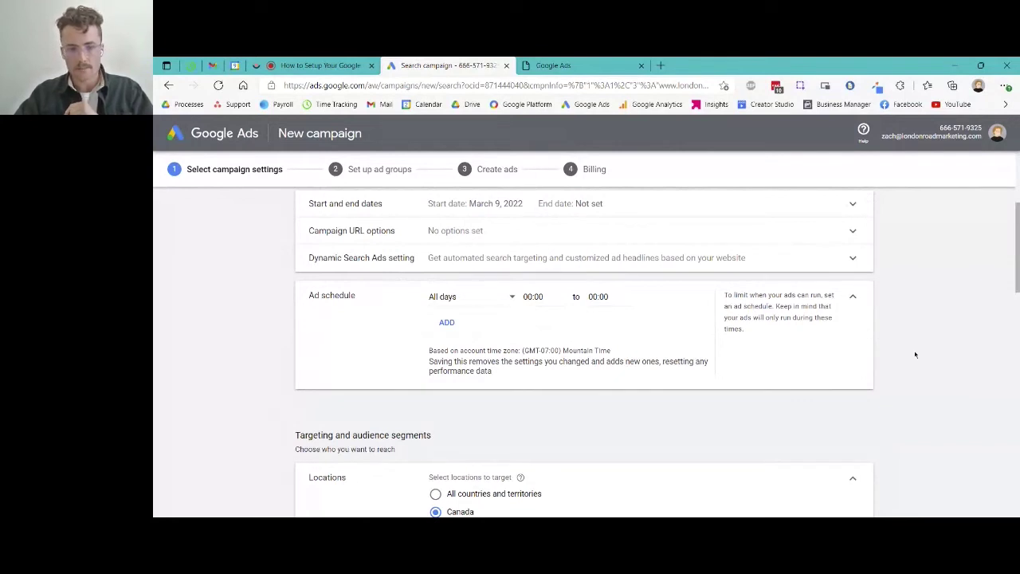
- Try a Mondays - Fridays ad schedule from 08:00 to 05:00
left_click(471, 296)
left_click(463, 327)
left_click(540, 298)
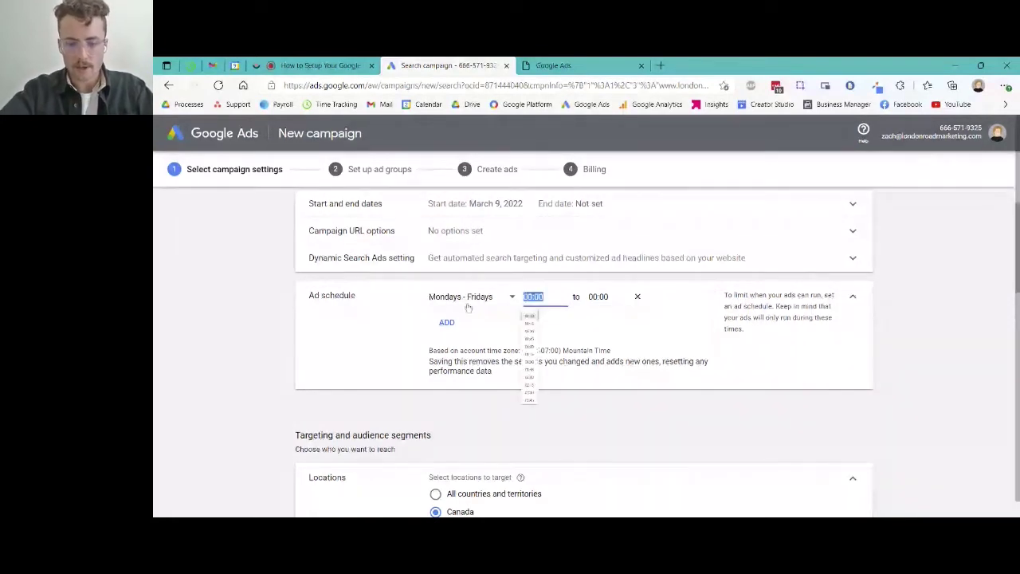
type("1")
key("BackSpace")
type("8")
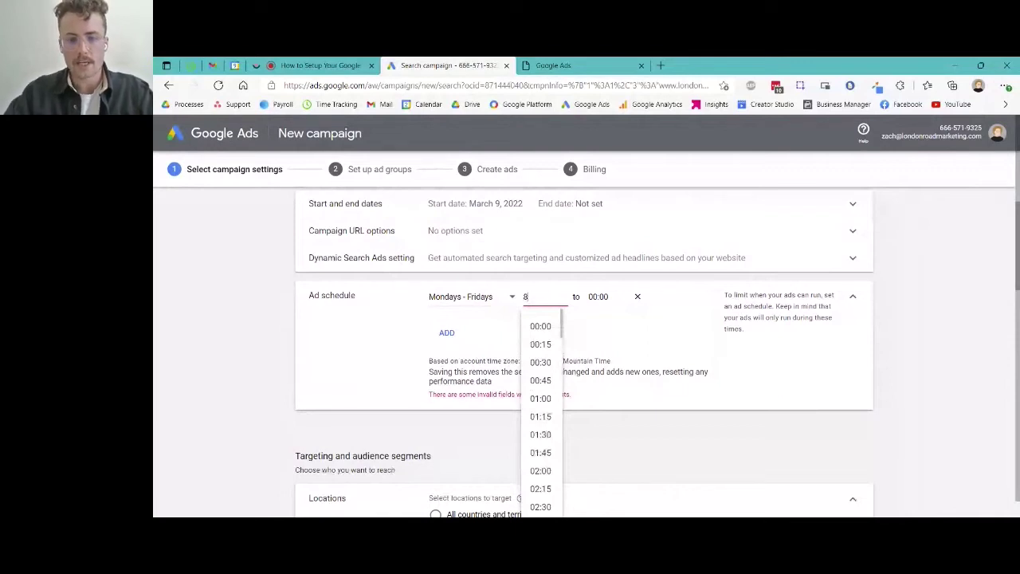
left_click(589, 301)
type("5:00")
left_click(558, 337)
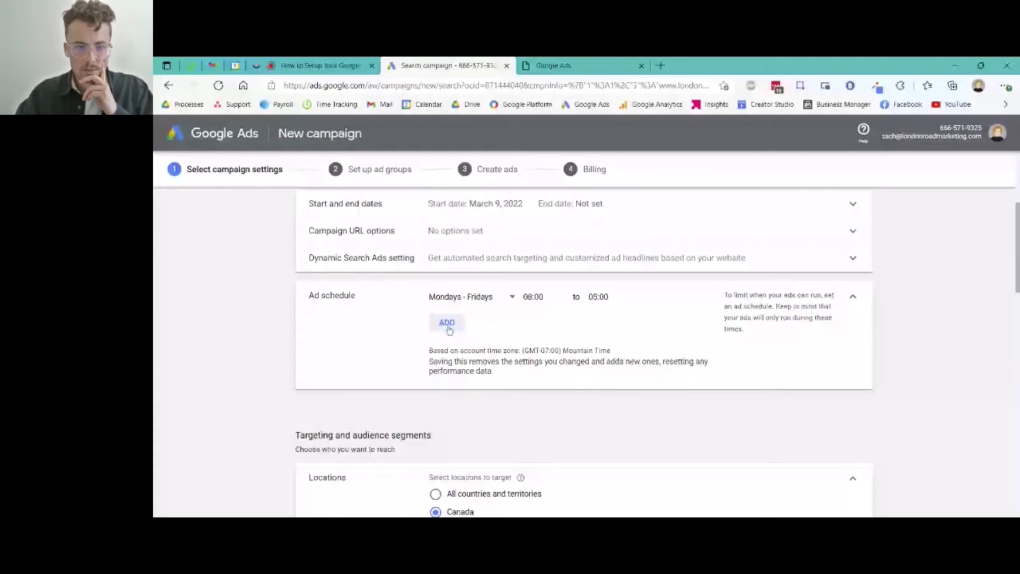
- Add and remove extra schedule rows, then discard changes so ads run all day
double_click(448, 323)
left_click(466, 300)
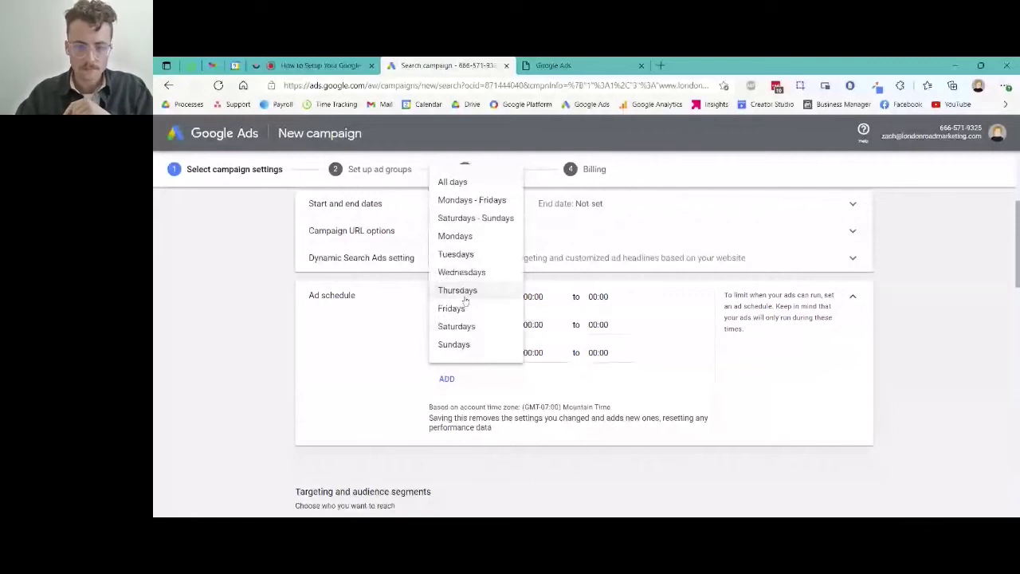
left_click(640, 355)
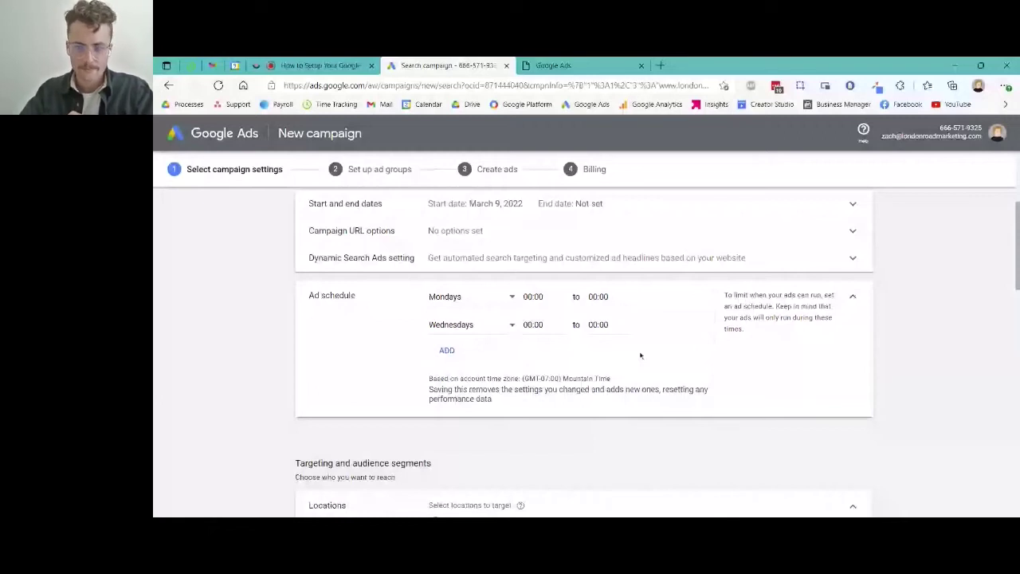
left_click(853, 297)
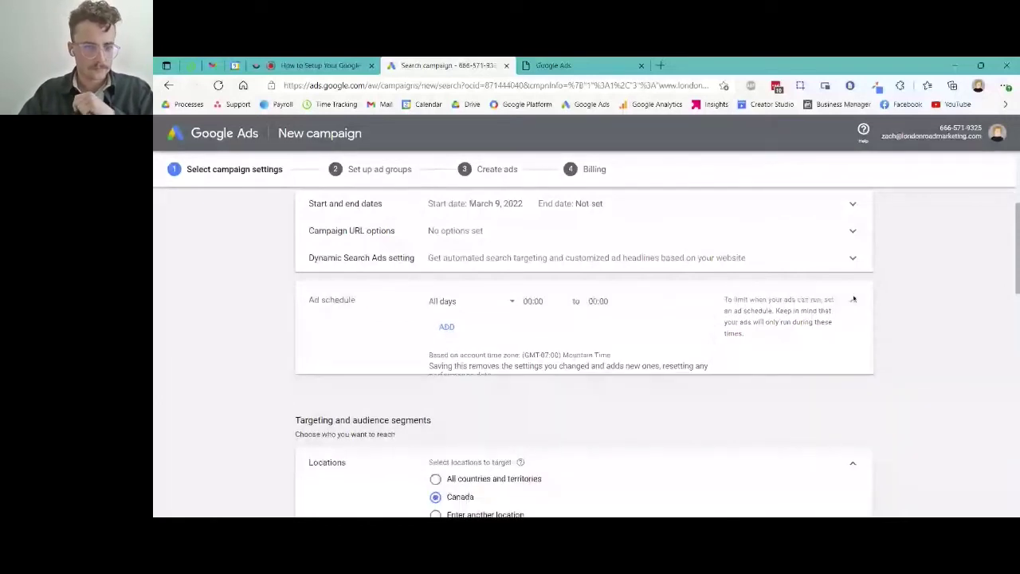
scroll(272, 265, "down", 1)
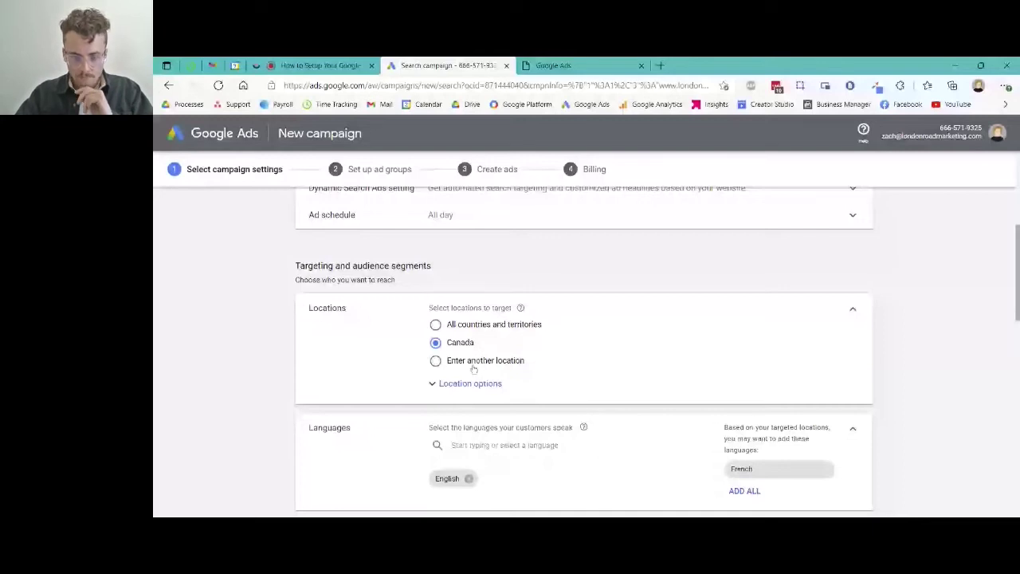
- Choose to enter another location instead of Canada and open the advanced location search
left_click(474, 363)
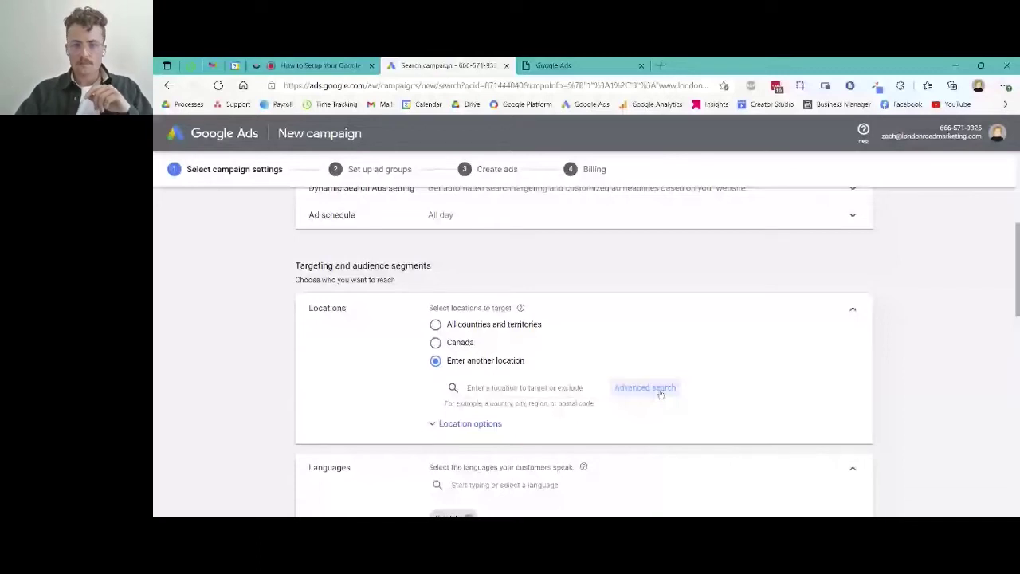
left_click(645, 389)
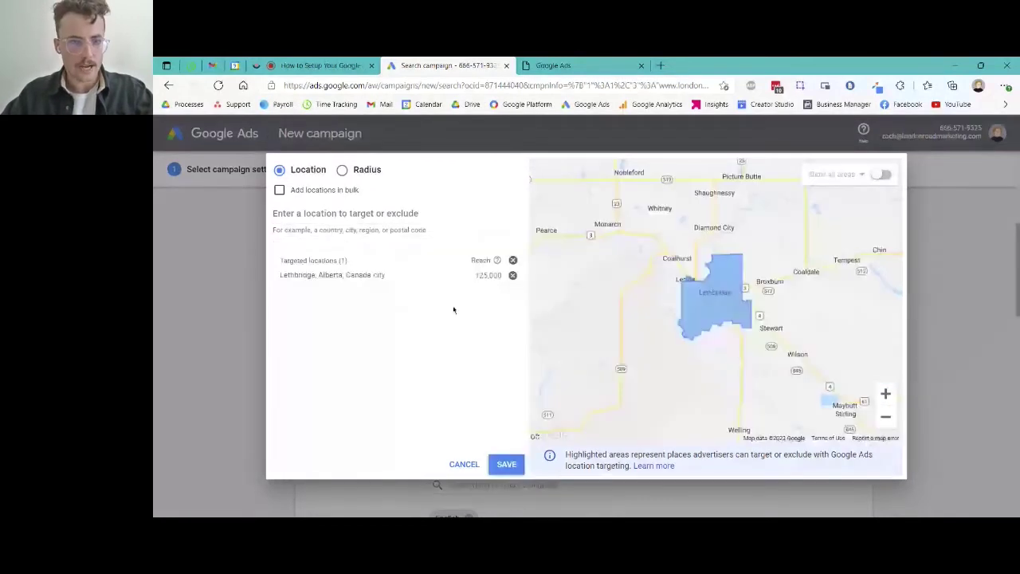
- Try a 20 mi radius around Lethbridge, exclude Taber, Alberta, and add postal code T0L
left_click(343, 171)
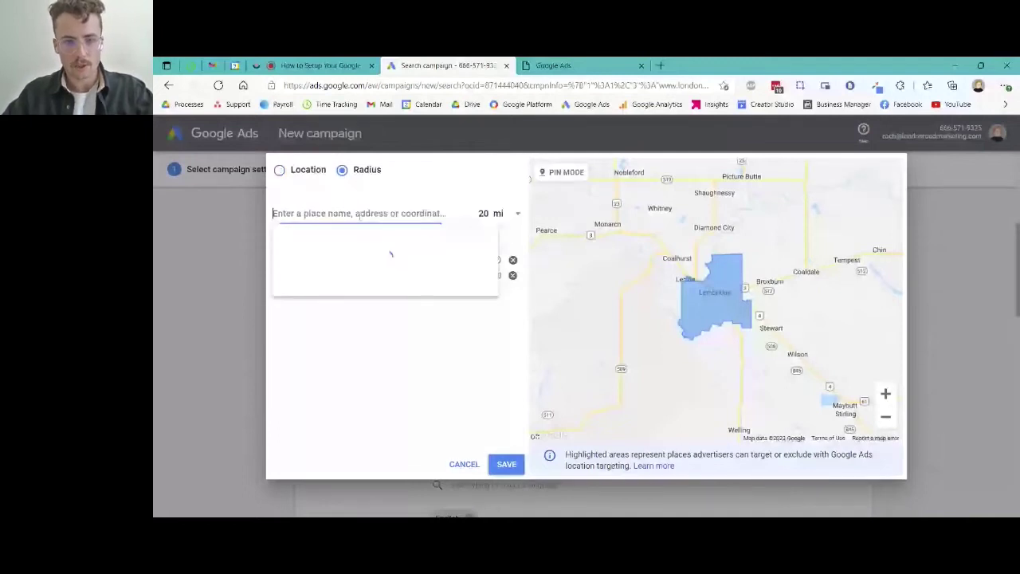
type("lethbridge")
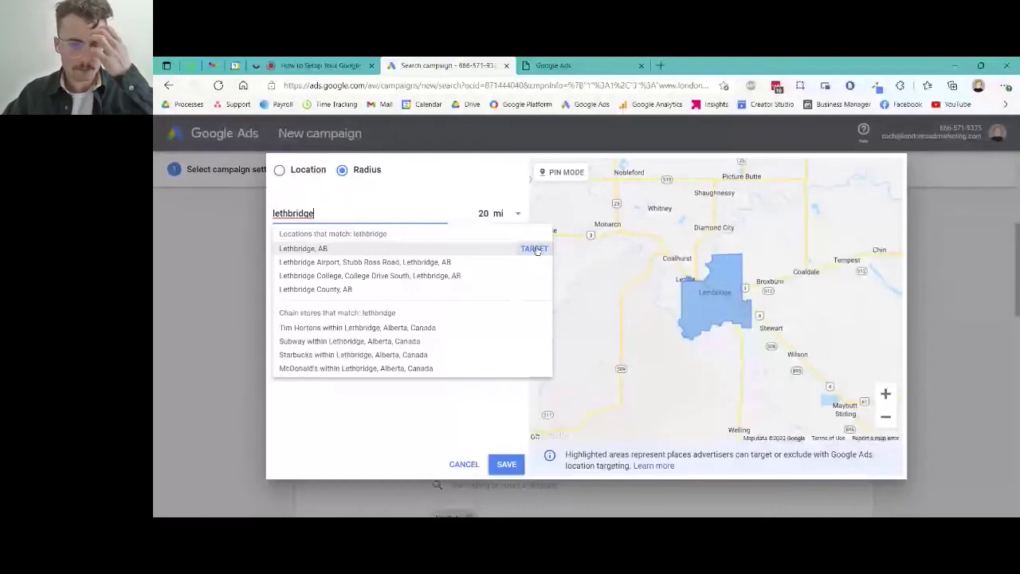
left_click(534, 249)
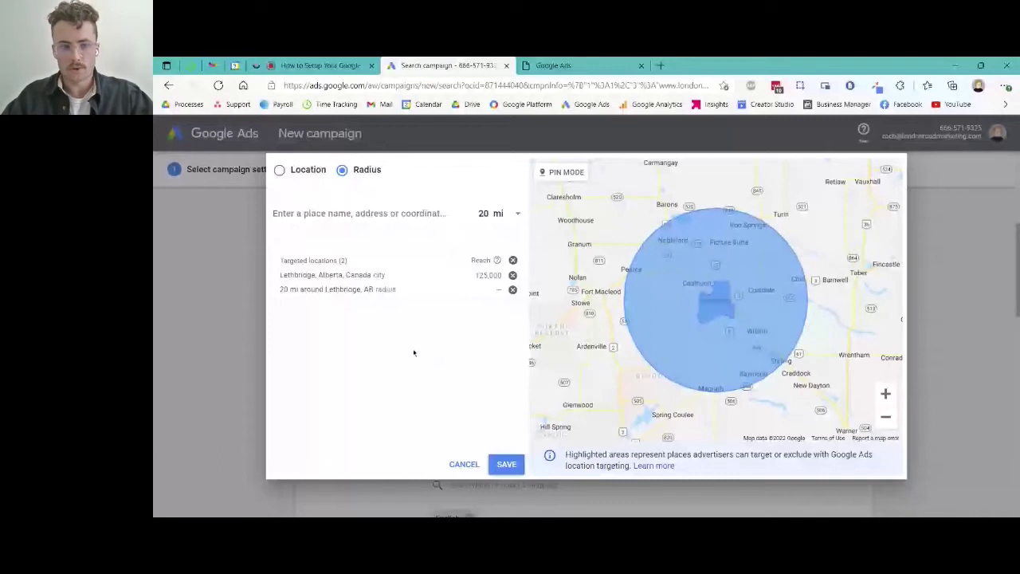
left_click(395, 219)
type("taber")
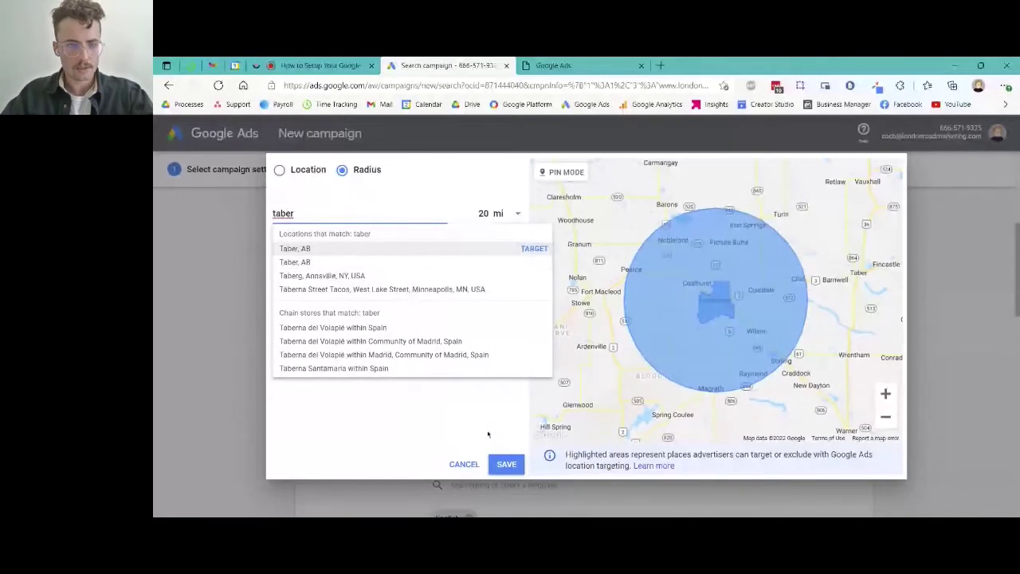
left_click(279, 169)
type("taber")
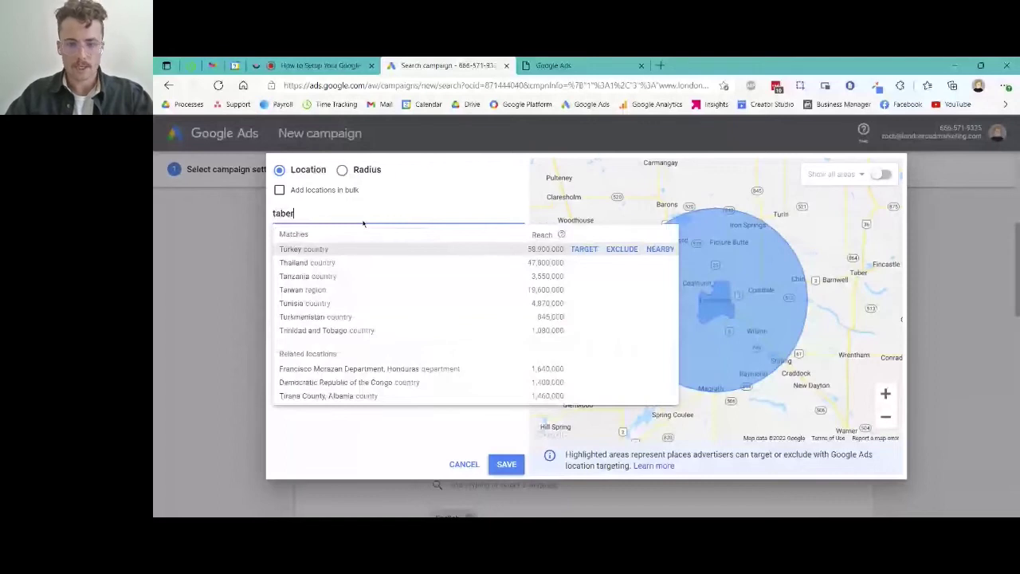
left_click(621, 249)
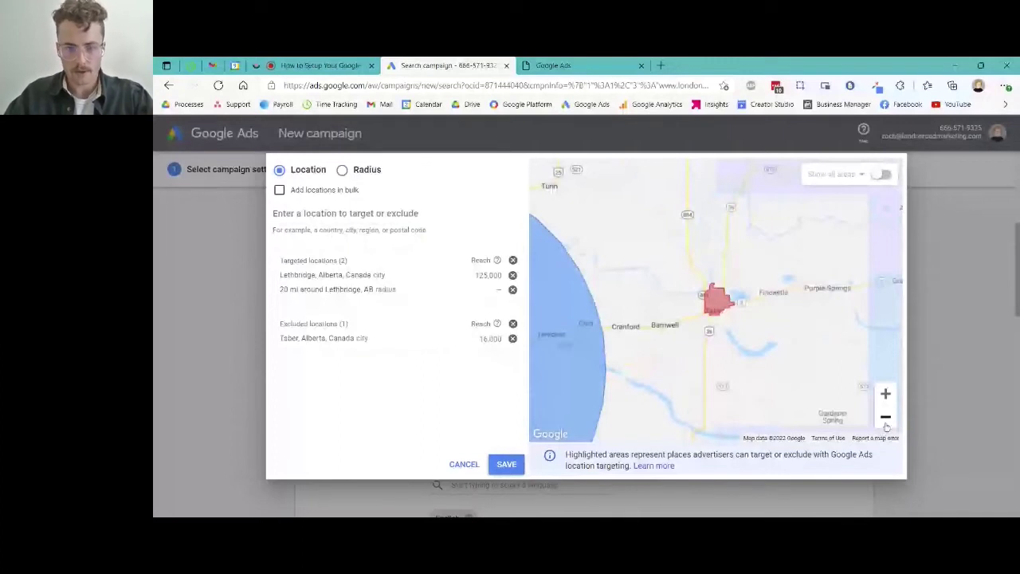
left_click(885, 423)
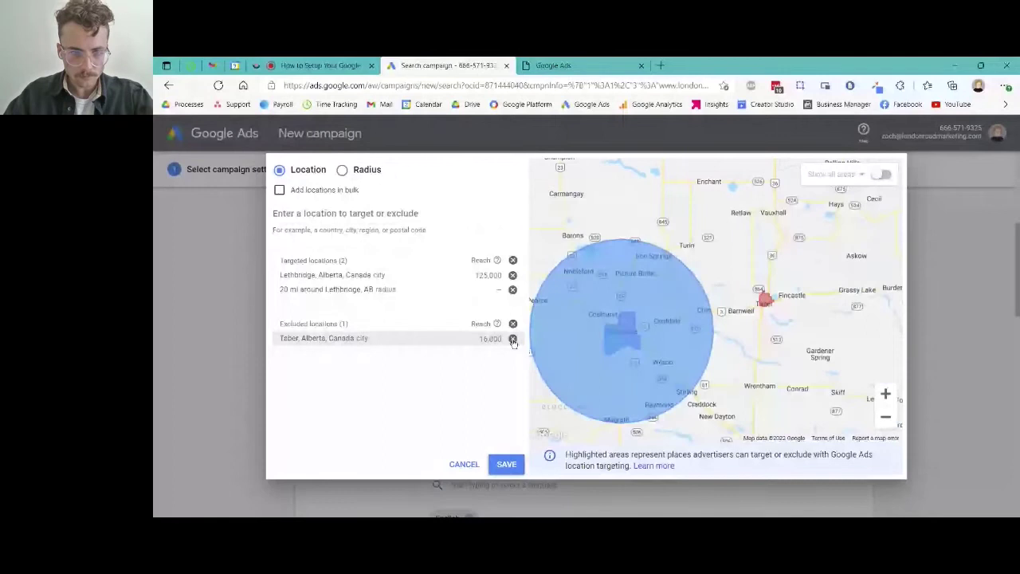
left_click(346, 213)
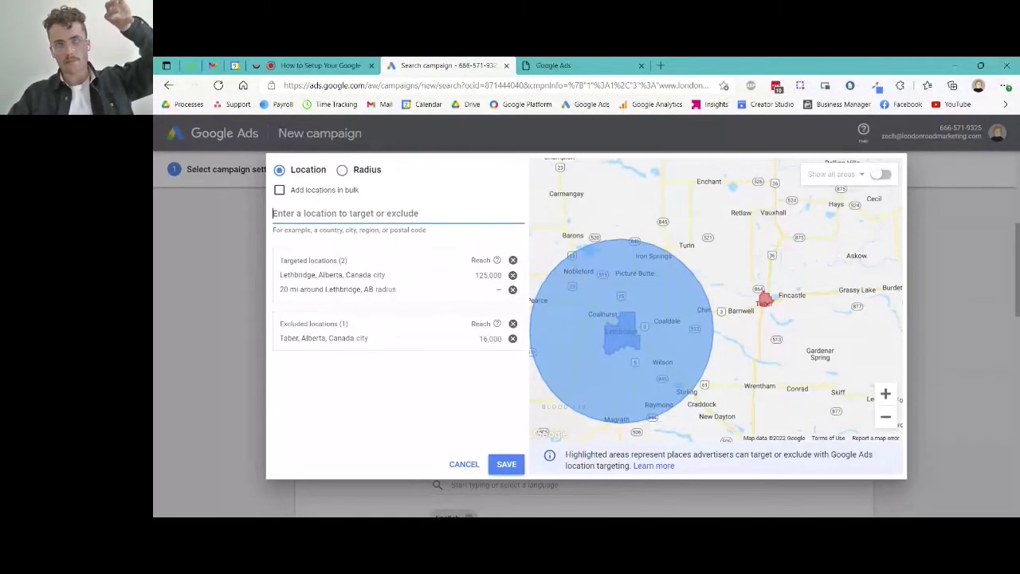
type("T0L")
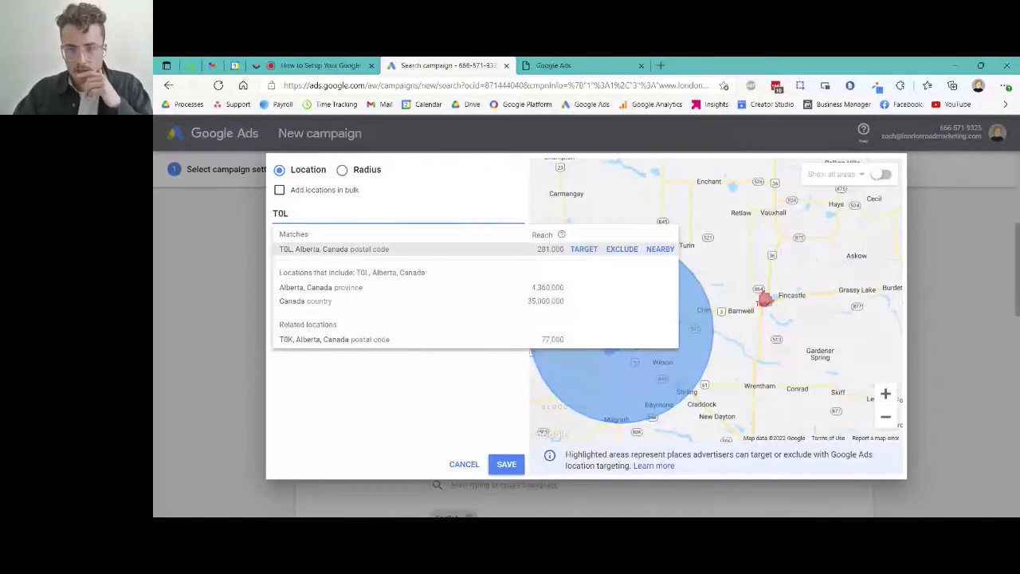
key("Return")
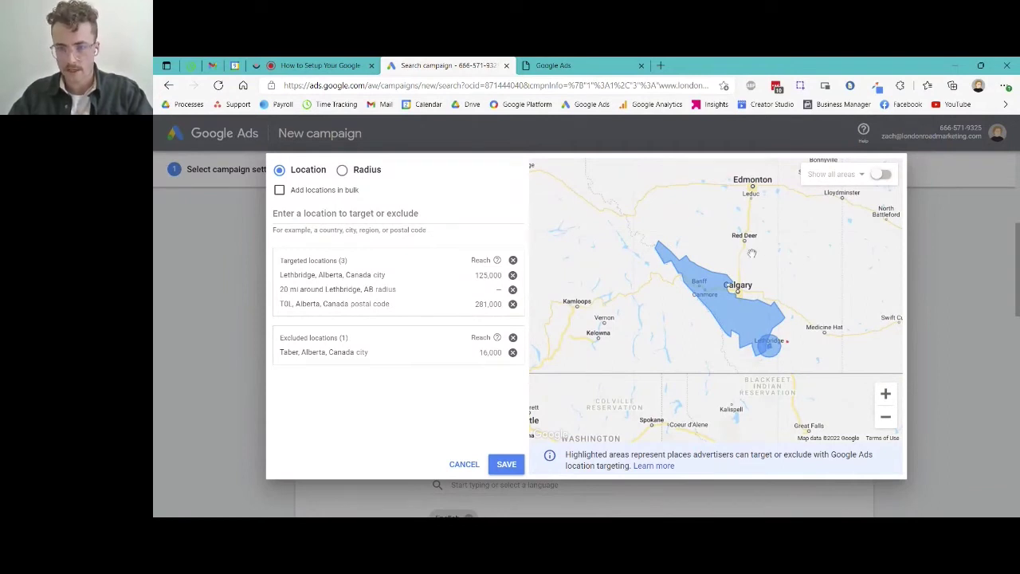
- Remove the radius, T0L and Taber entries and save Lethbridge, Alberta as the only location
left_click(513, 289)
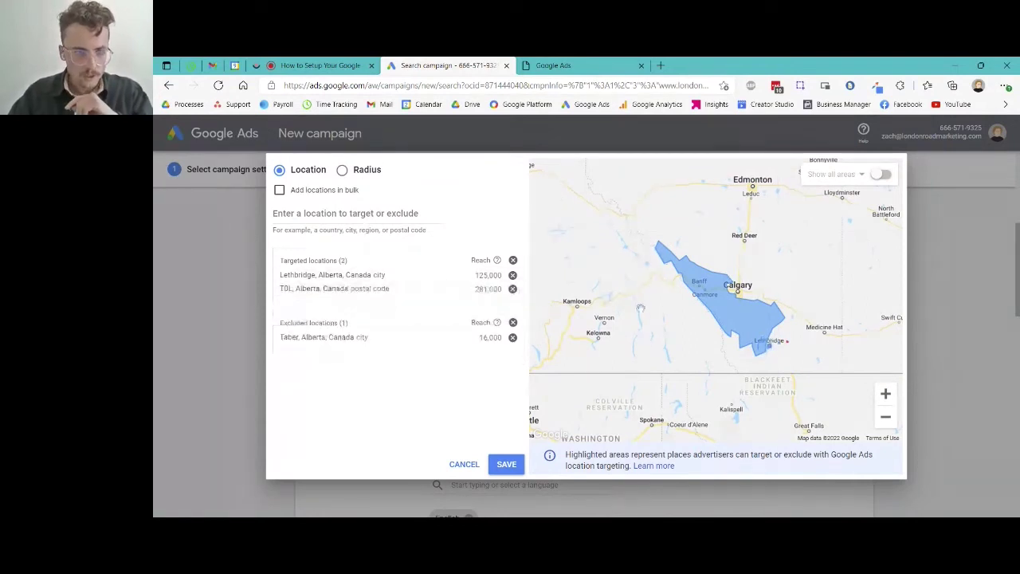
left_click(513, 290)
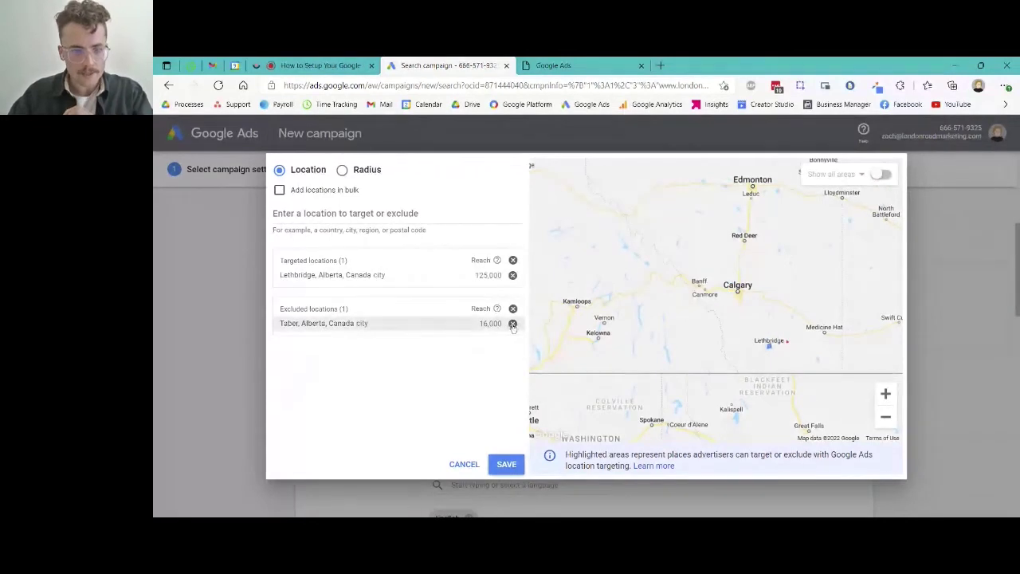
left_click(513, 323)
left_click_drag(765, 338, 863, 388)
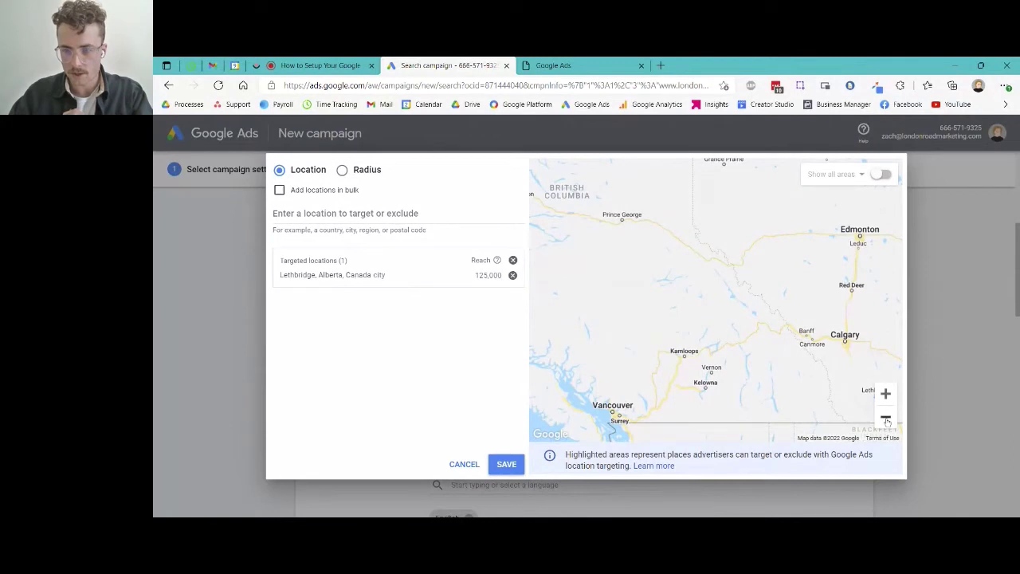
left_click(887, 417)
scroll(686, 366, "up", 3)
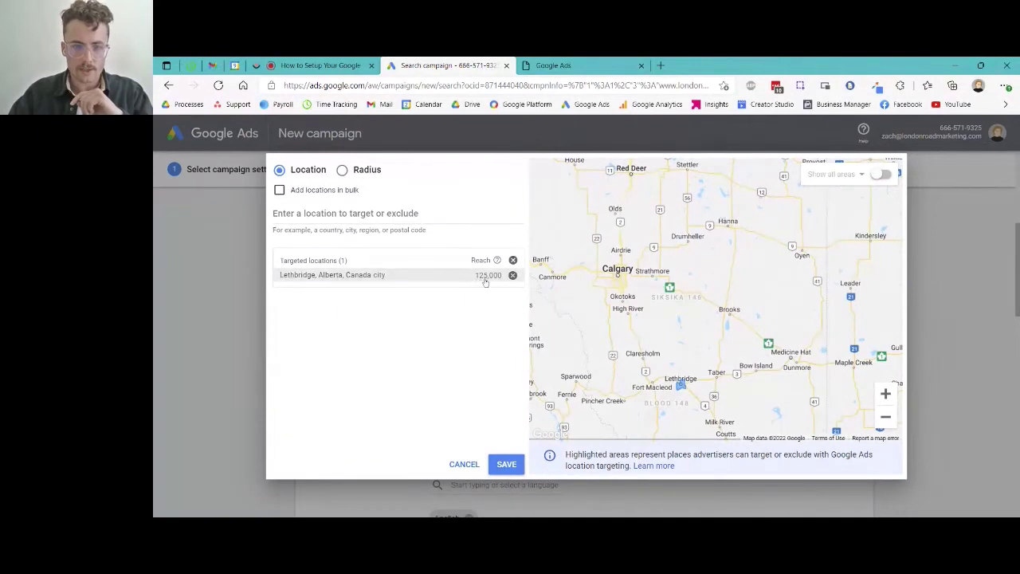
left_click(507, 468)
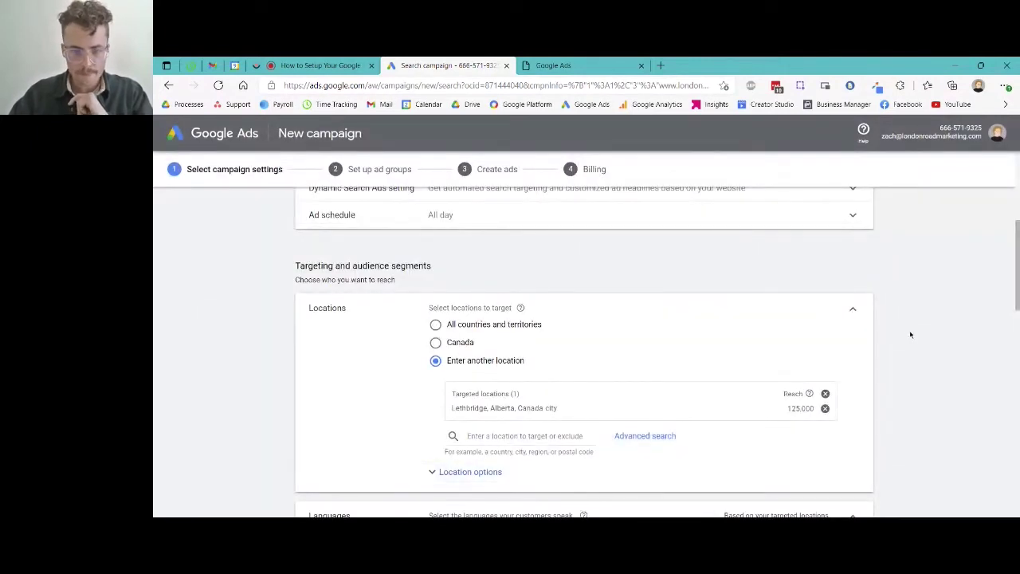
- Keep English as the campaign language and expand the Audience segments browser
scroll(938, 247, "down", 3)
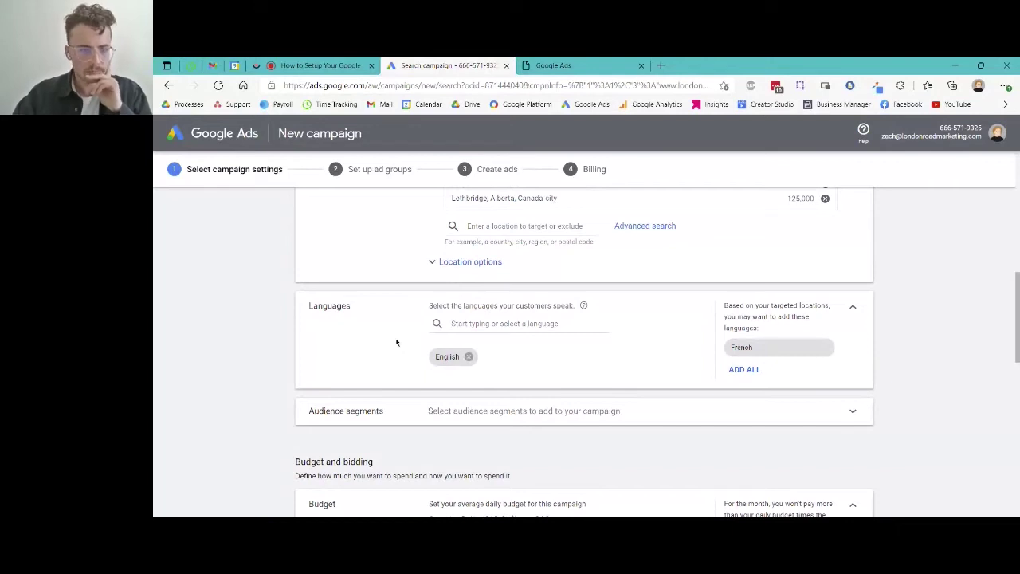
left_click(396, 342)
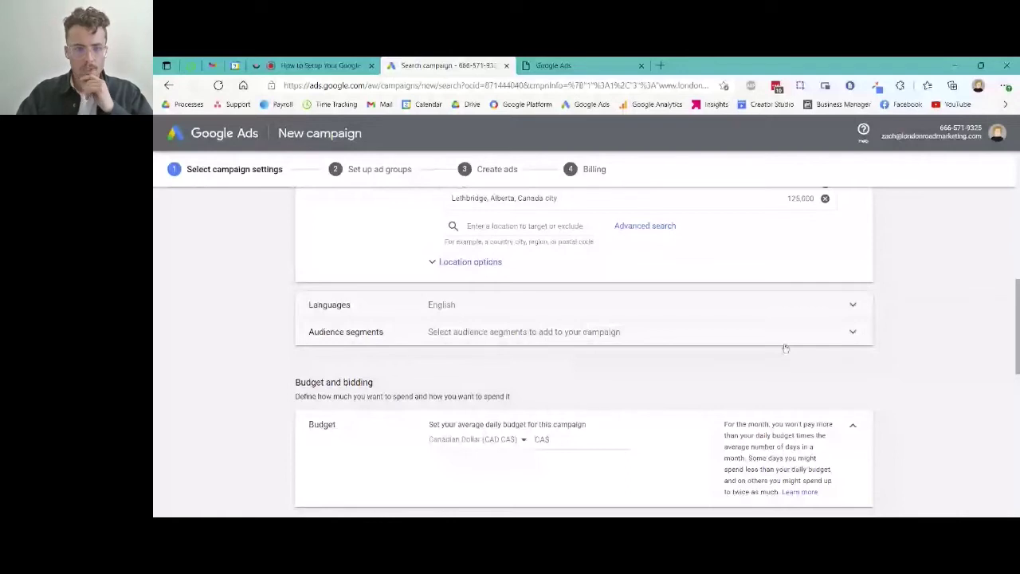
left_click(786, 347)
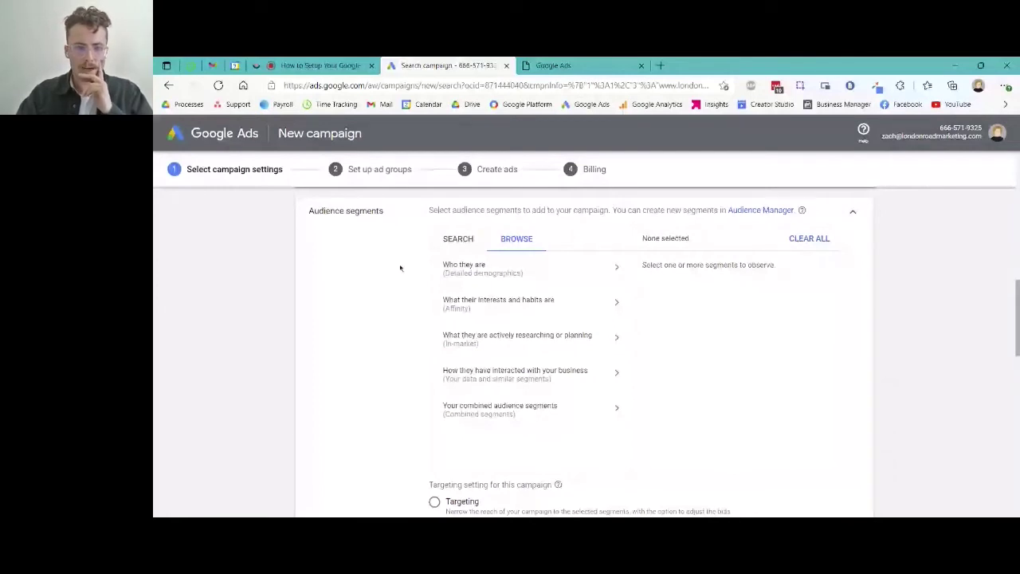
- Browse the Who they are and Affinity audience categories, including Home & Garden
left_click(511, 272)
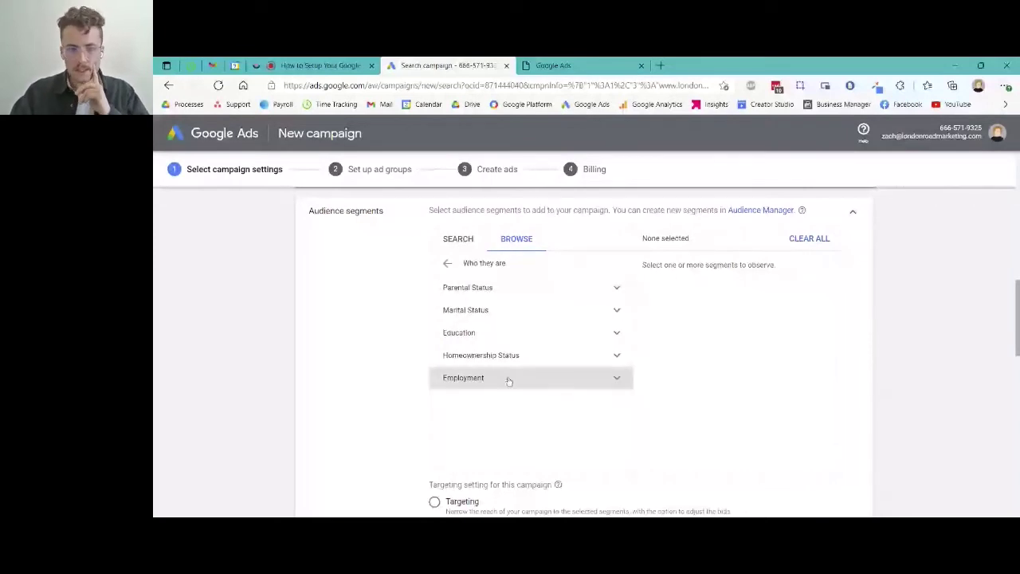
left_click(445, 266)
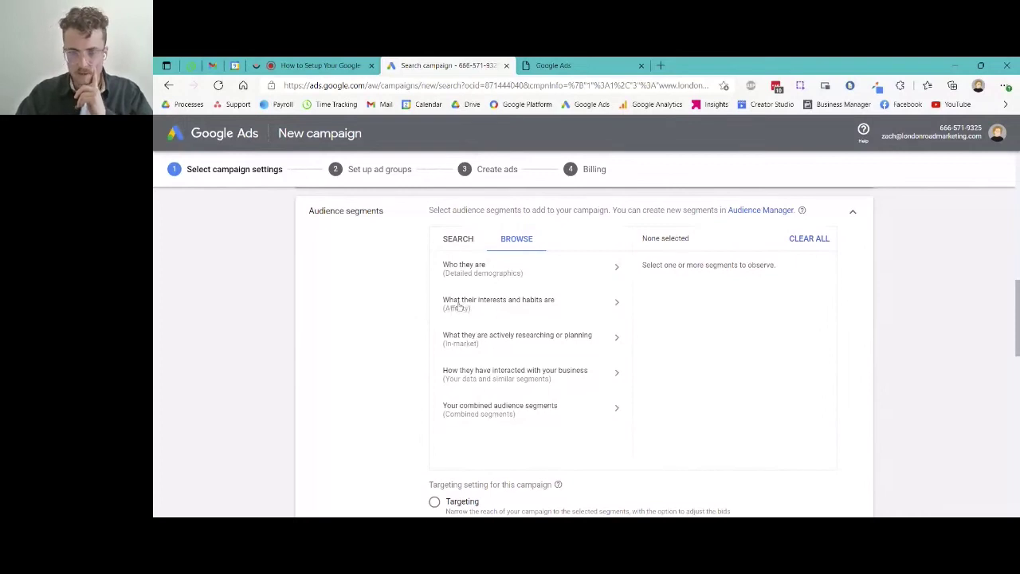
left_click(459, 307)
left_click(612, 366)
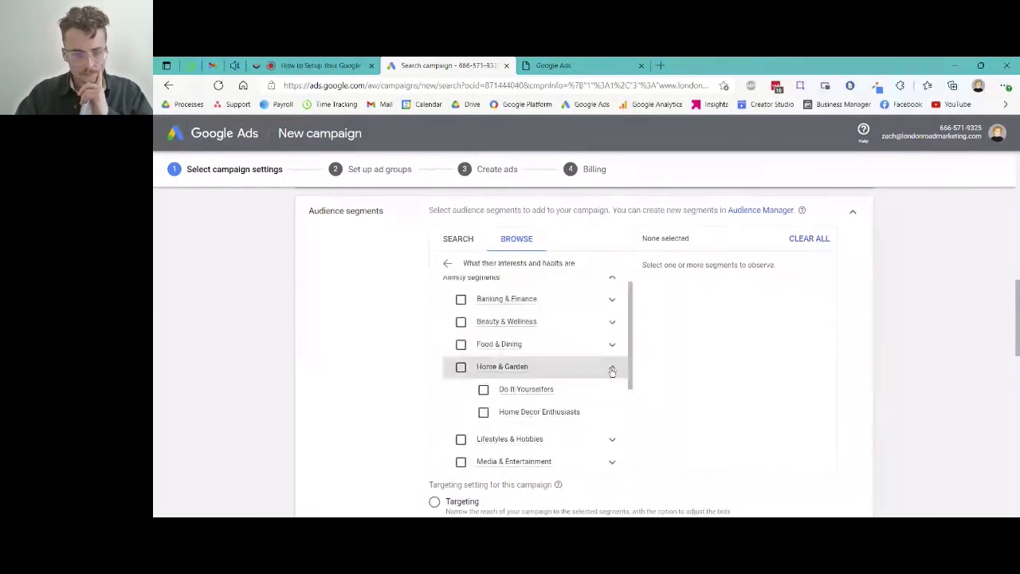
left_click(613, 371)
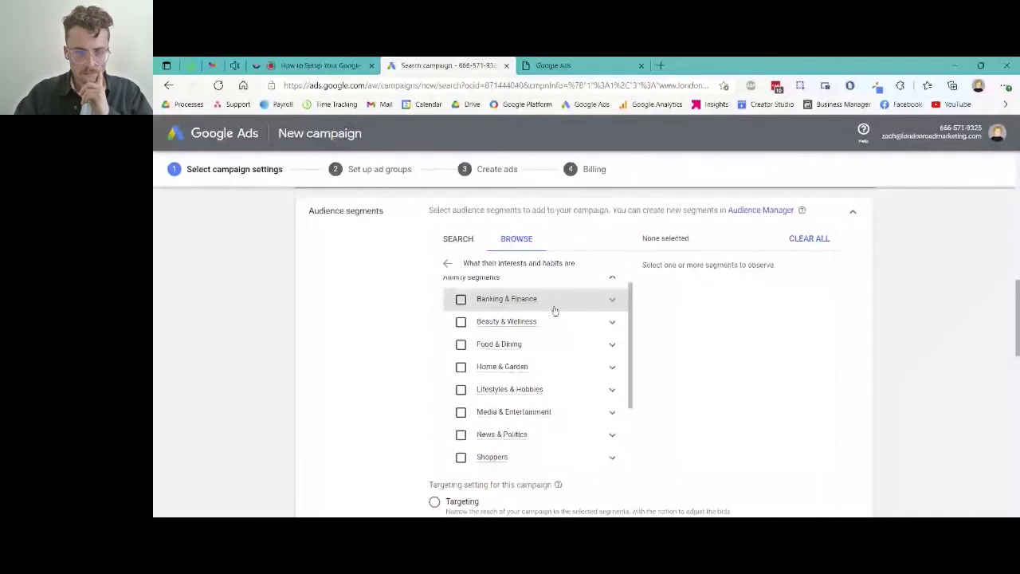
scroll(478, 359, "up", 2)
left_click(444, 404)
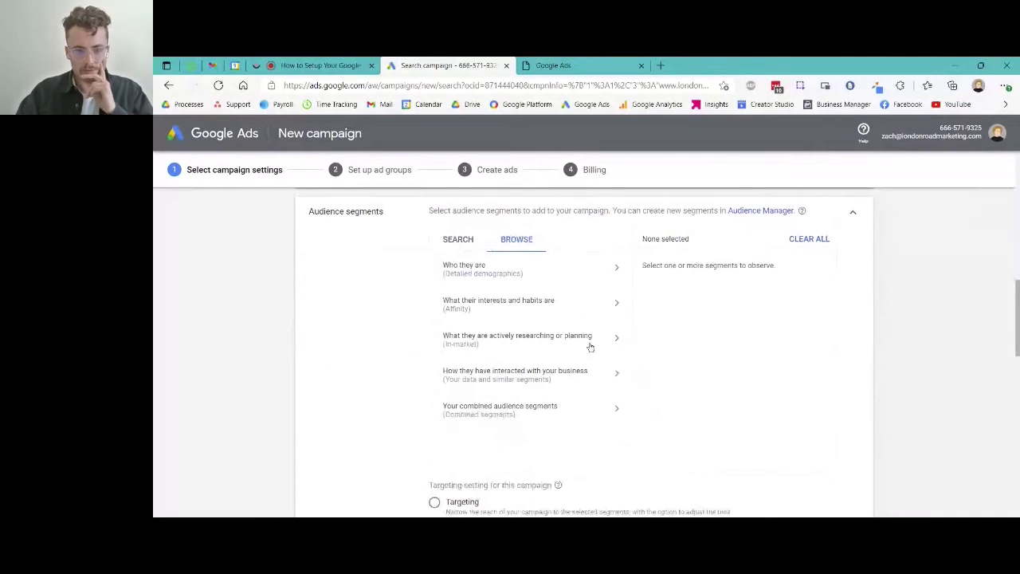
- Look through In-market segments, switch to Search, and close Audience segments with none added
left_click(590, 347)
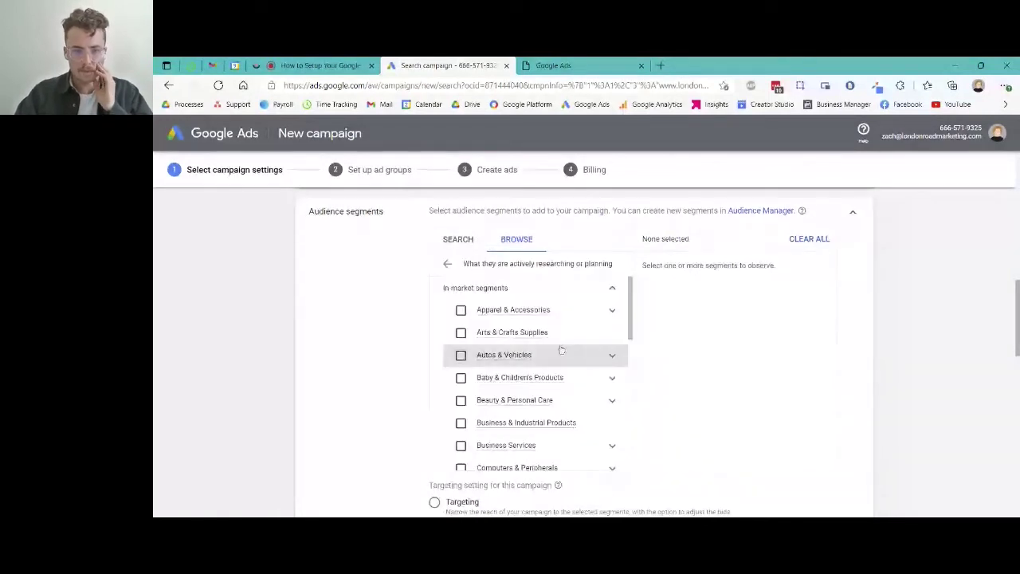
scroll(558, 391, "down", 1)
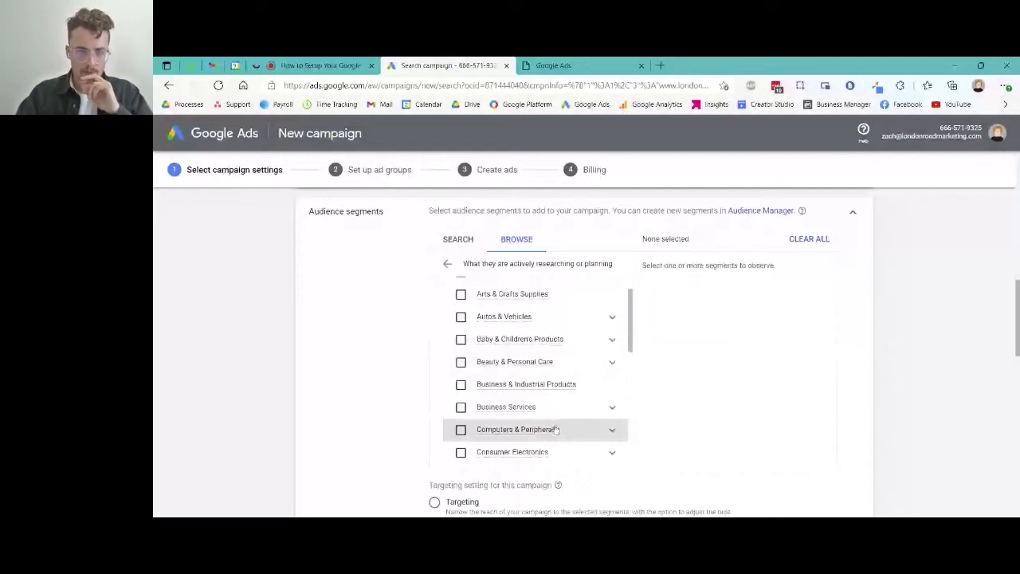
left_click(447, 263)
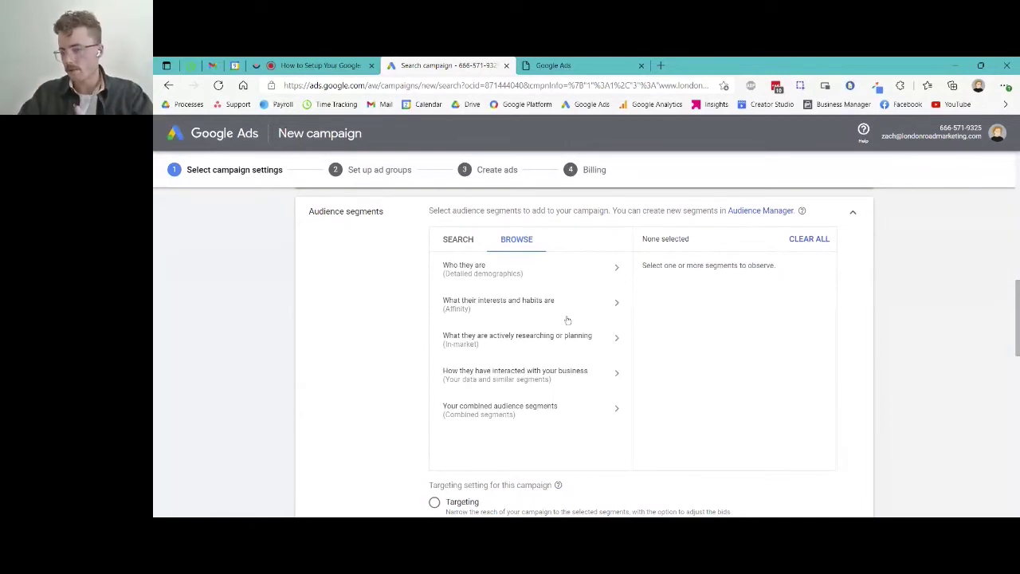
left_click(458, 239)
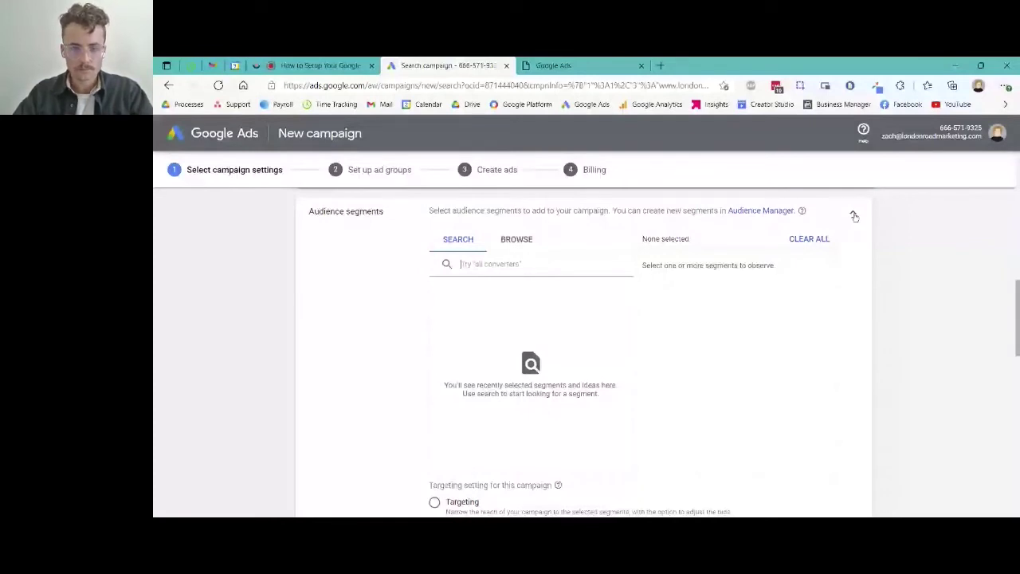
left_click(853, 215)
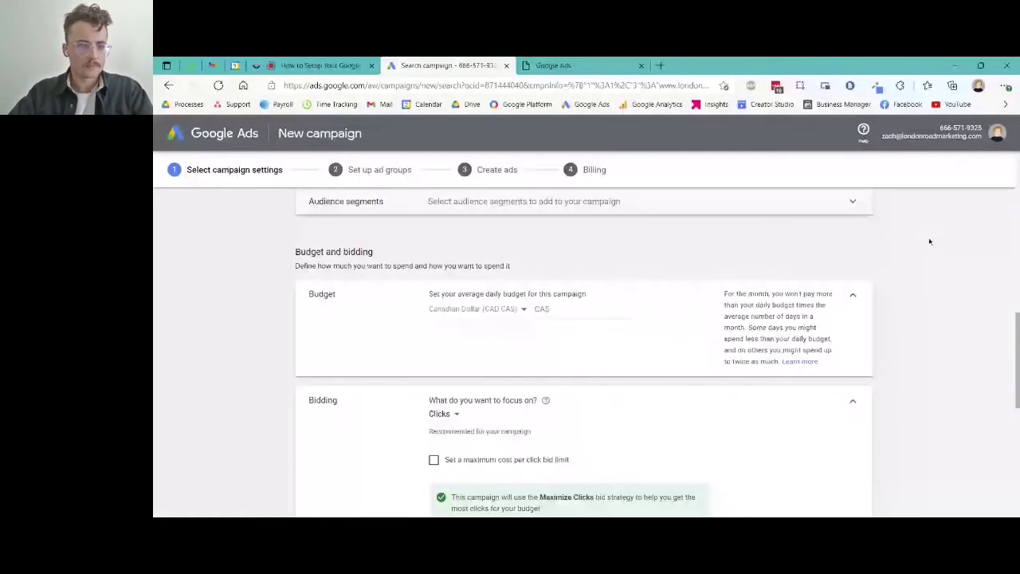
scroll(929, 242, "down", 1)
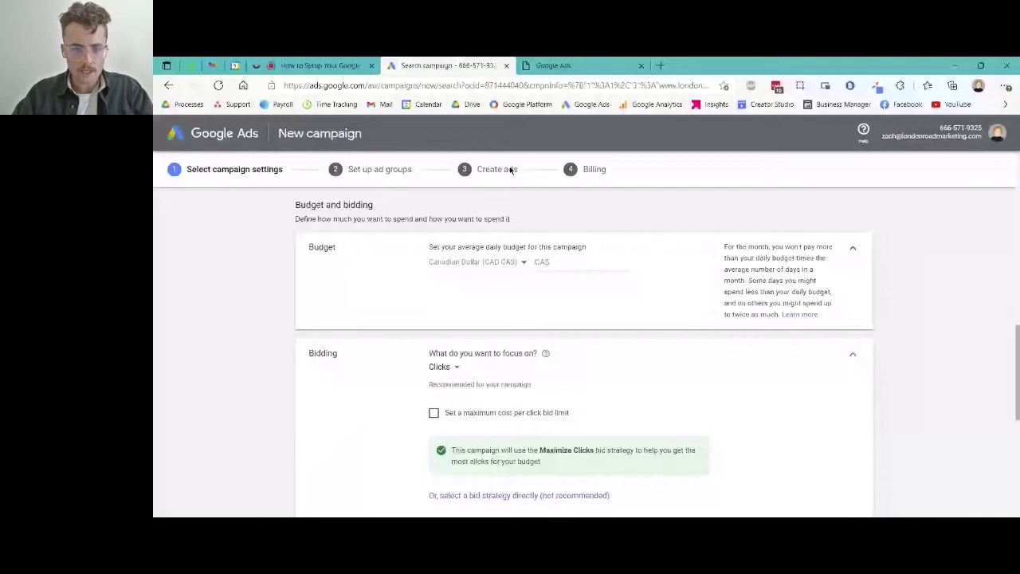
scroll(678, 367, "up", 5)
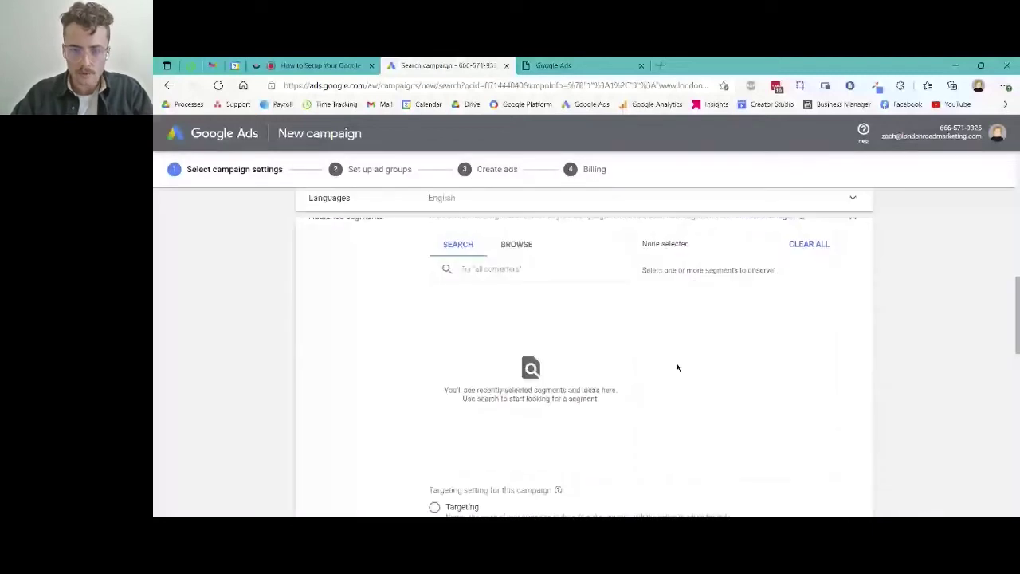
scroll(678, 367, "up", 2)
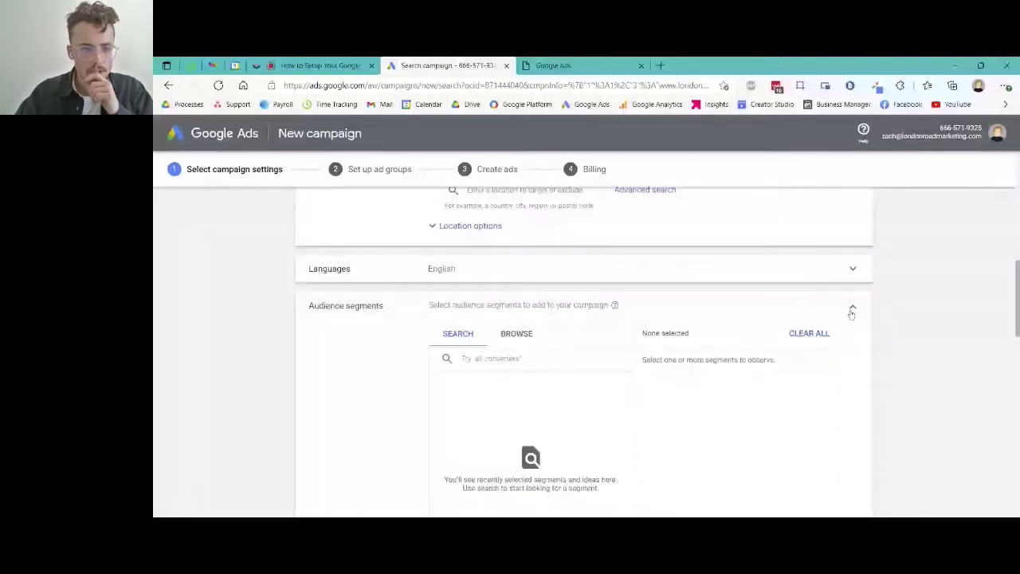
left_click(852, 309)
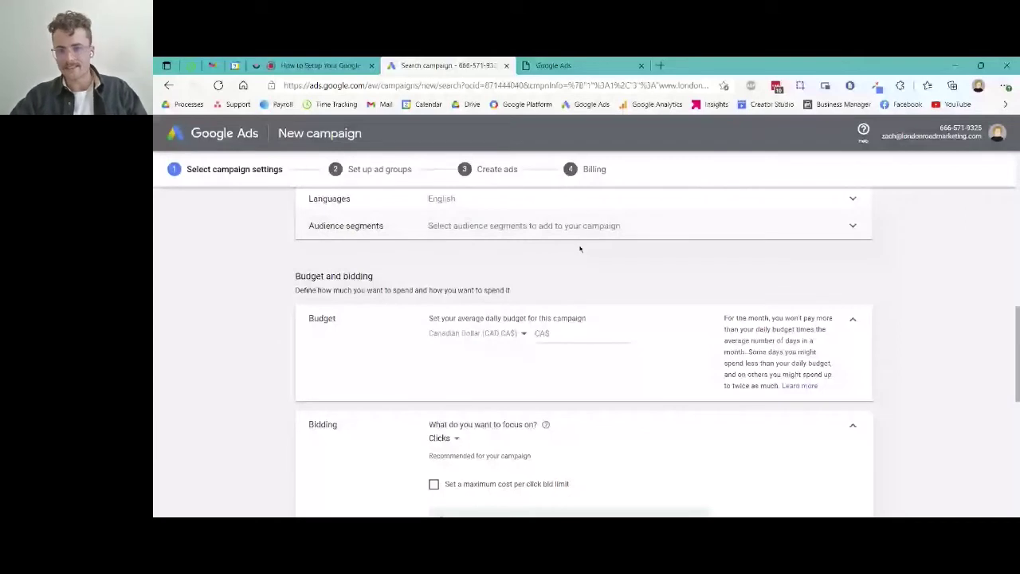
scroll(579, 250, "down", 1)
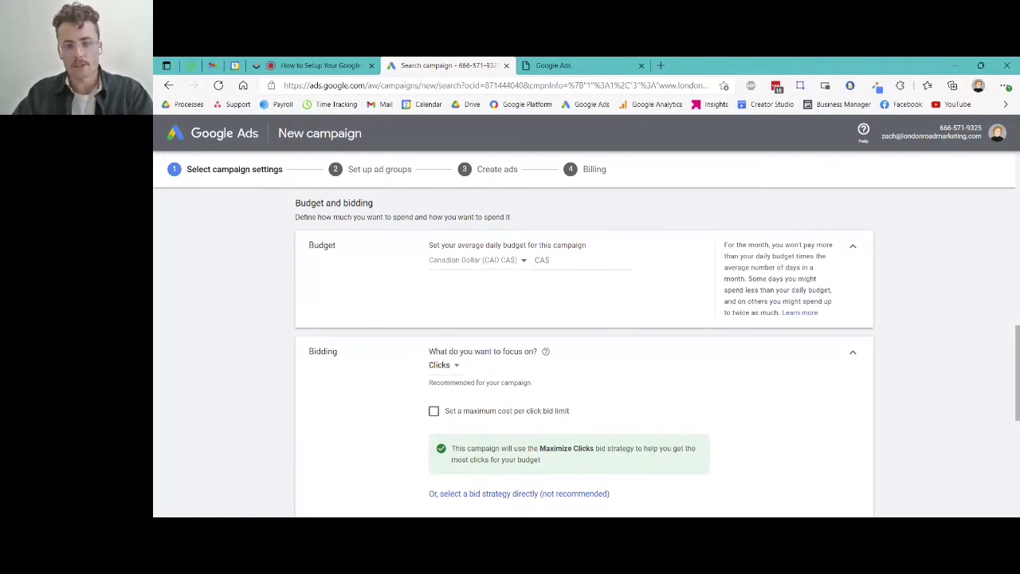
- Set the campaign's daily budget to CA$16.45
left_click(578, 254)
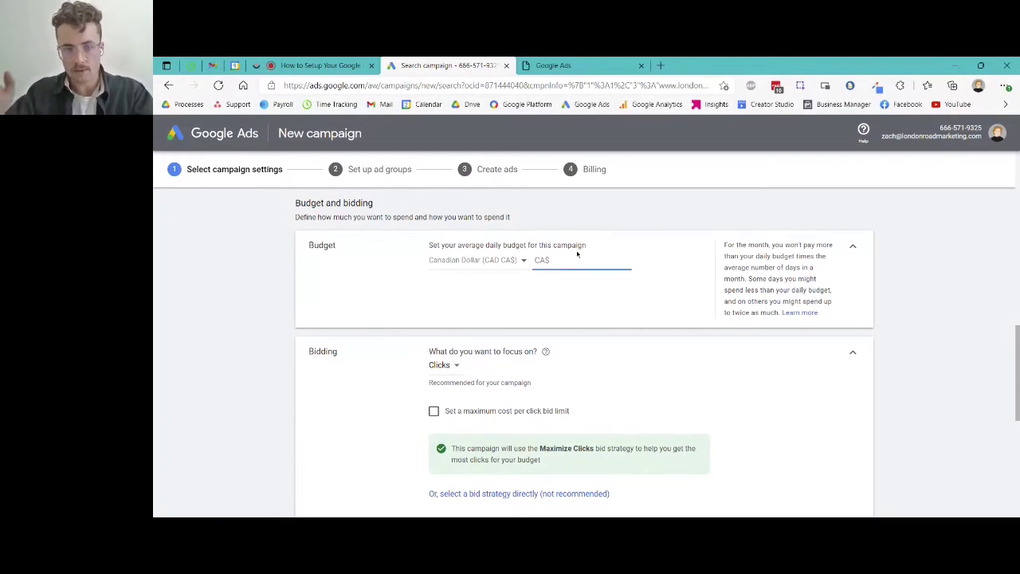
type("16.45")
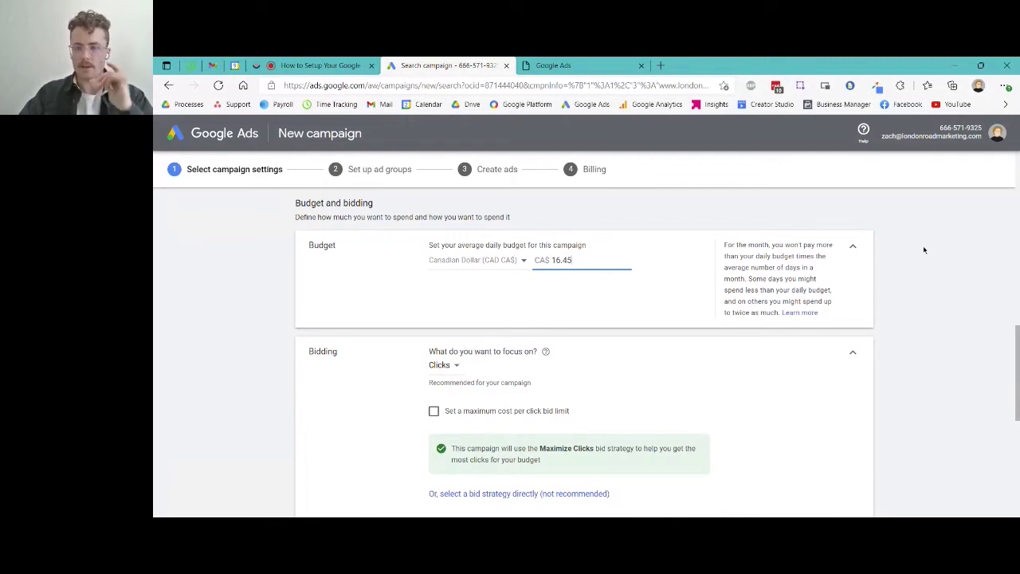
left_click(747, 288)
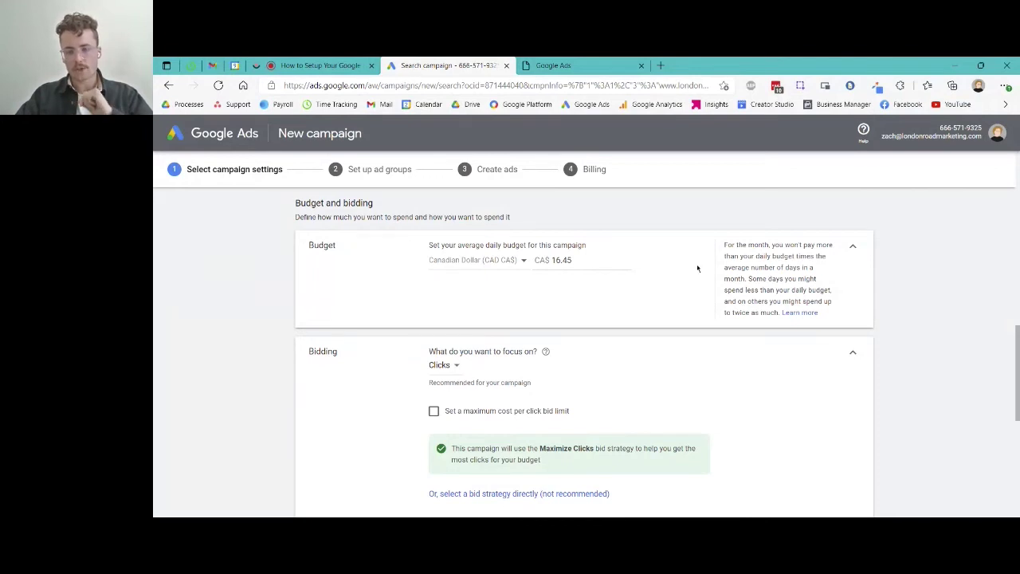
left_click(853, 248)
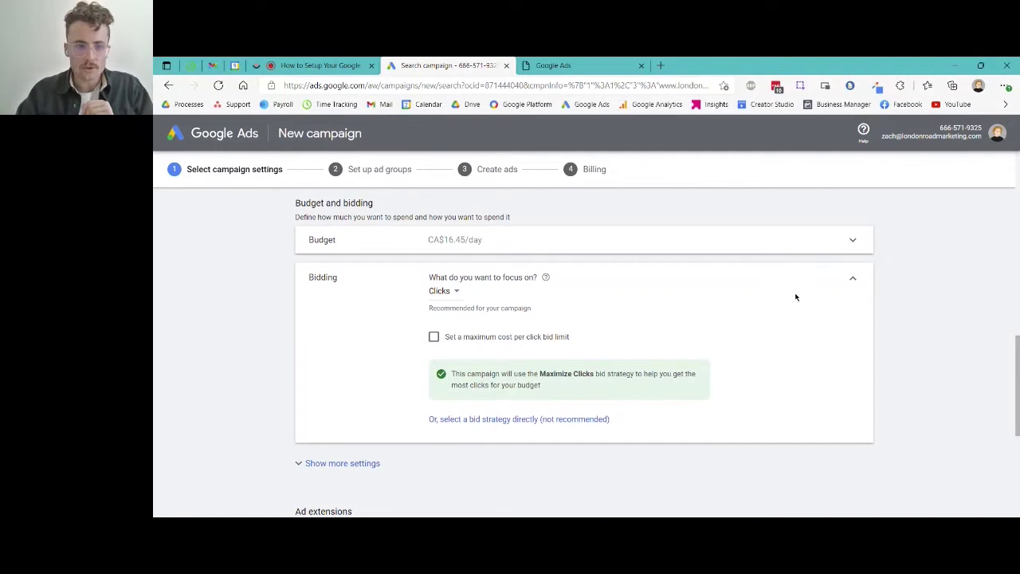
- Focus bidding on Clicks with no maximum cost-per-click bid limit
left_click(452, 293)
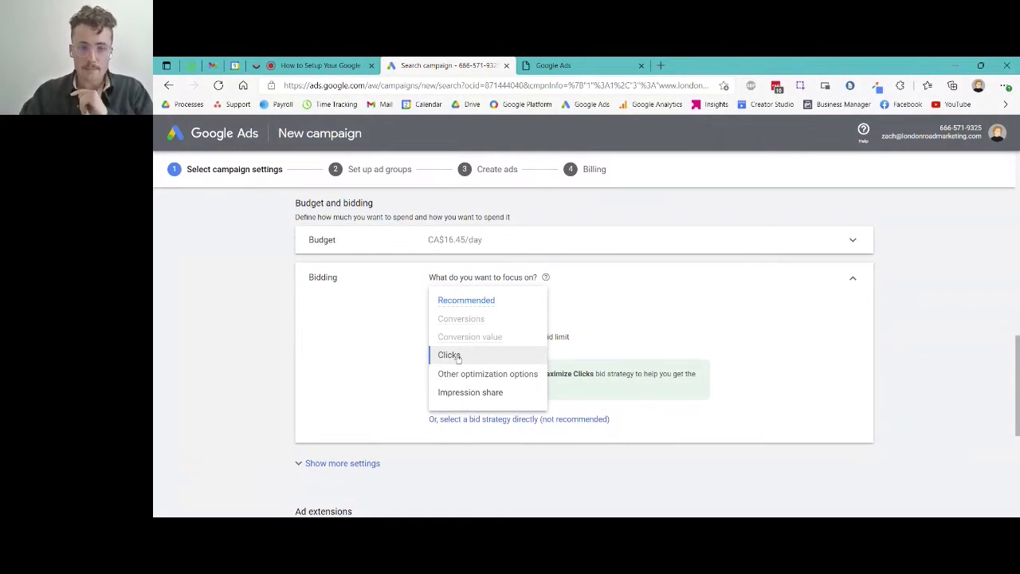
mouse_move(479, 327)
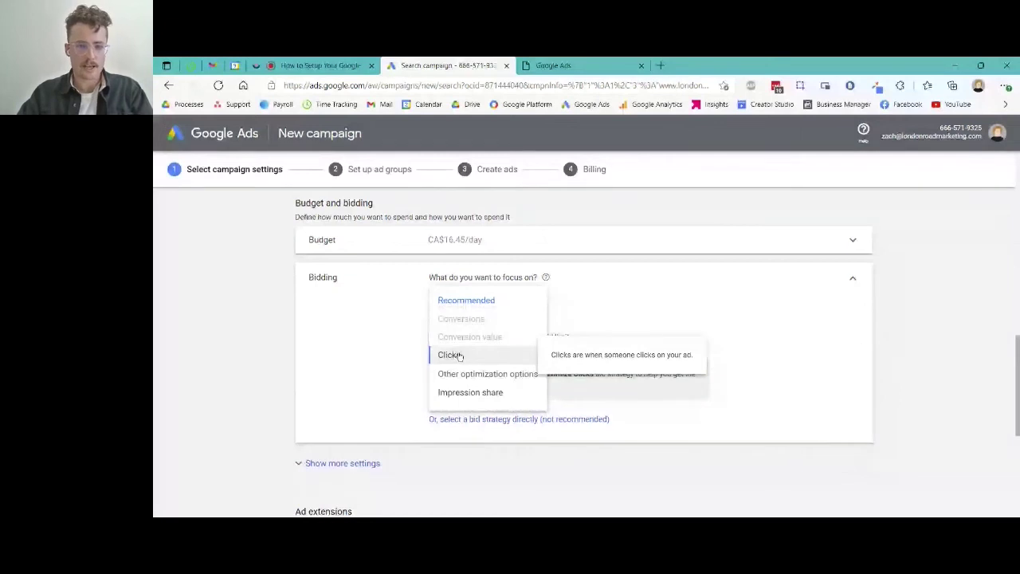
left_click(459, 358)
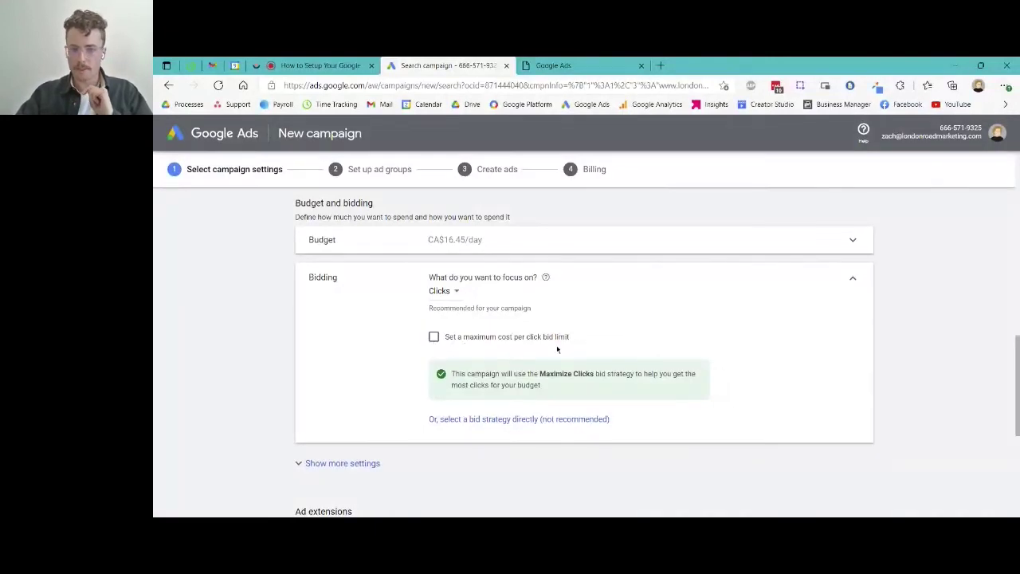
left_click(551, 337)
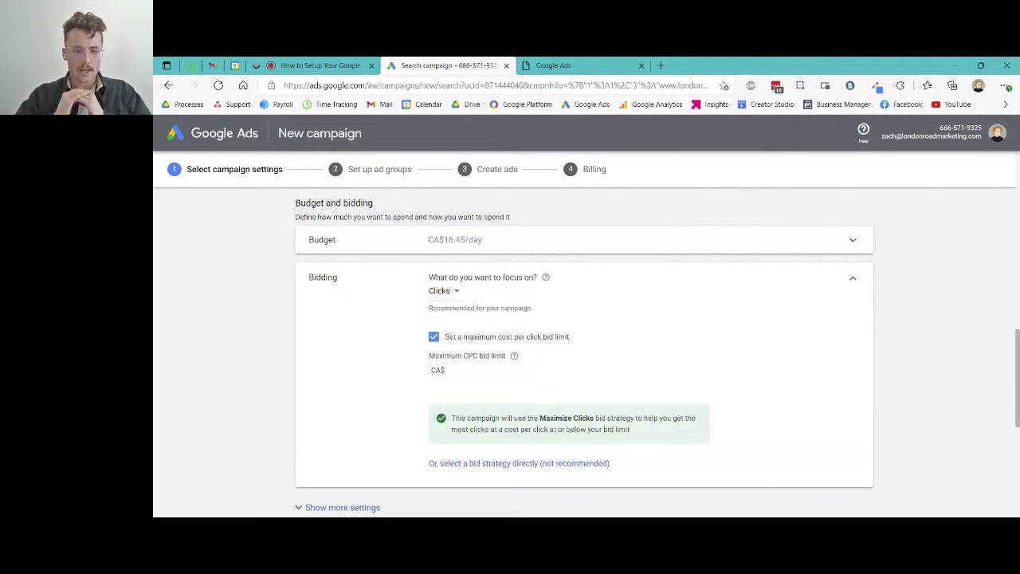
type("8.00")
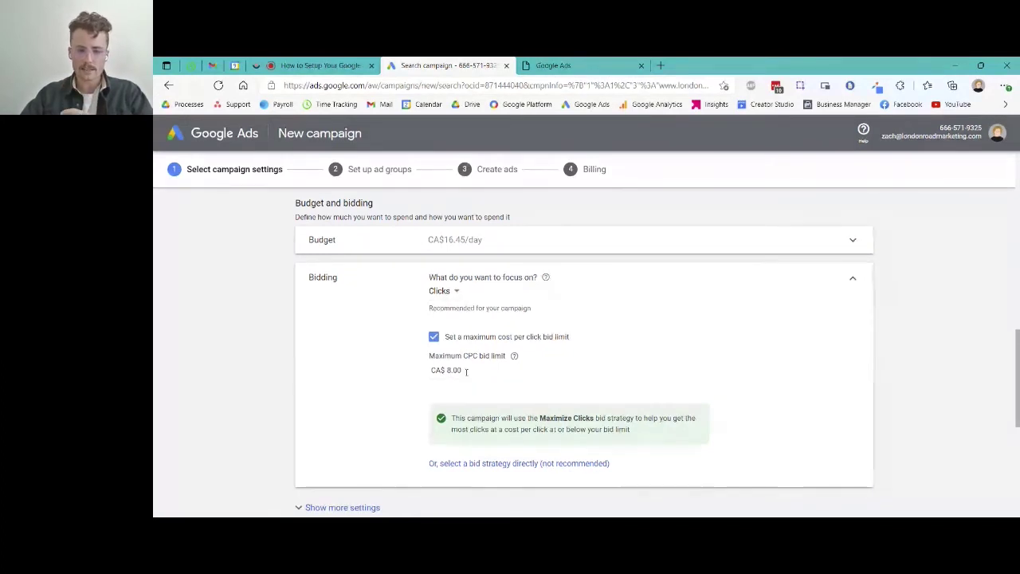
left_click_drag(467, 370, 447, 371)
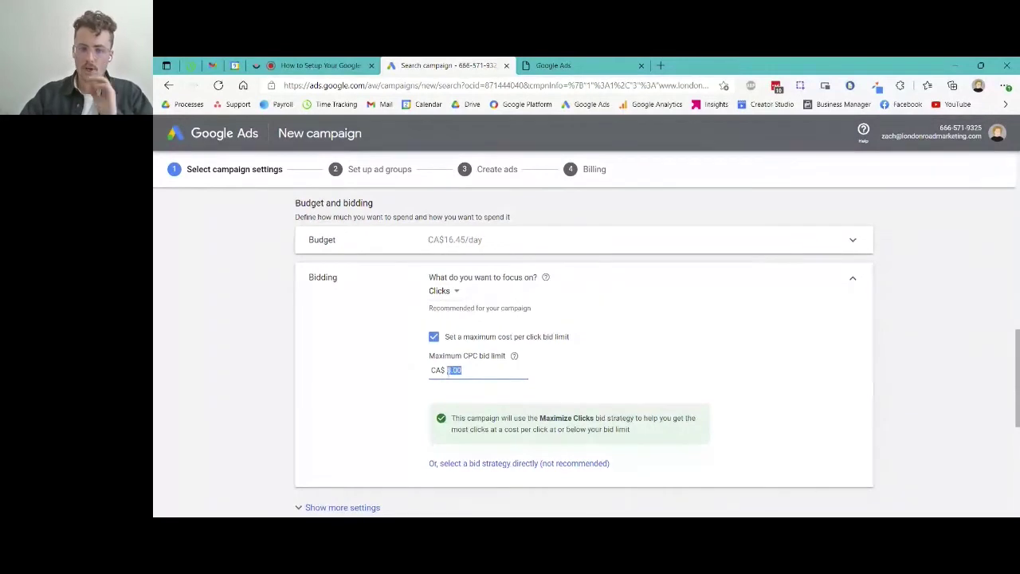
key("BackSpace")
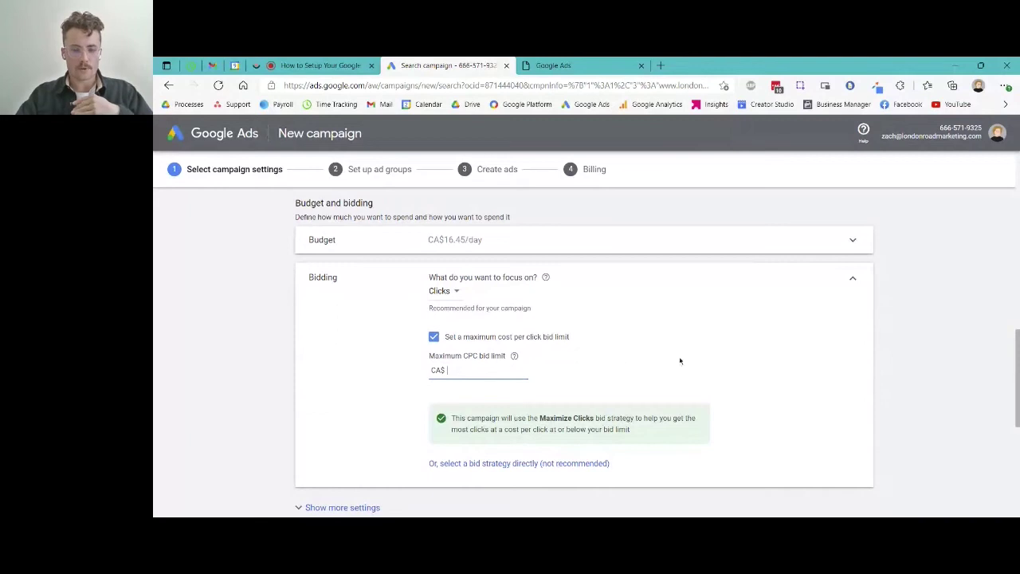
key("shift+Tab")
key("space")
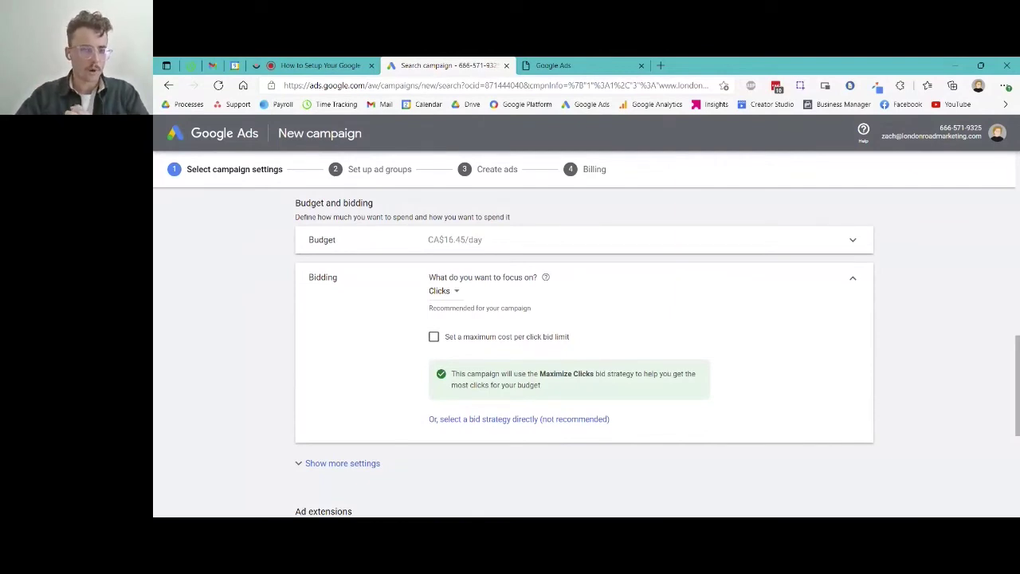
left_click(853, 280)
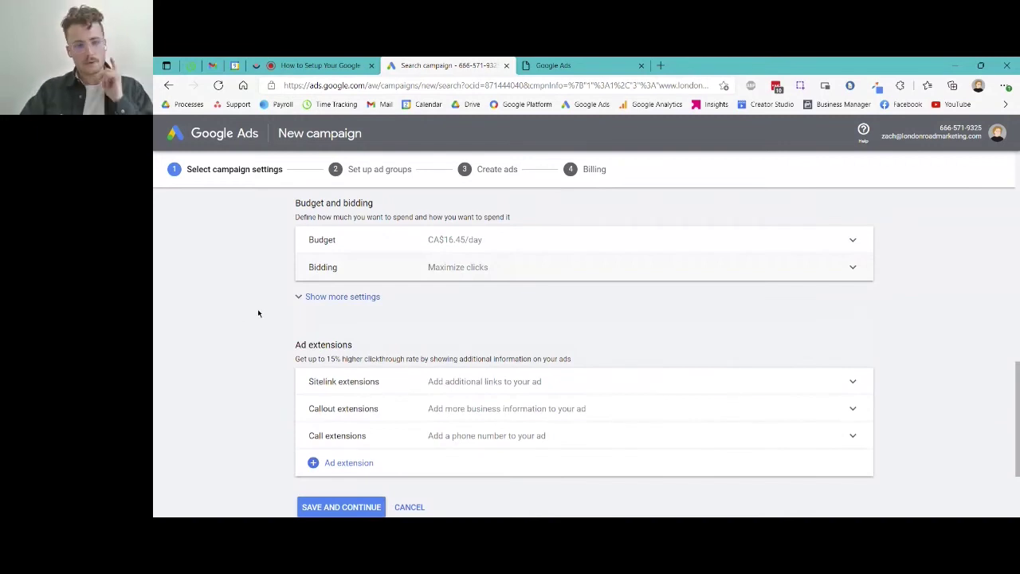
- Expand the campaign's additional settings to reveal the Ad rotation option
left_click(342, 297)
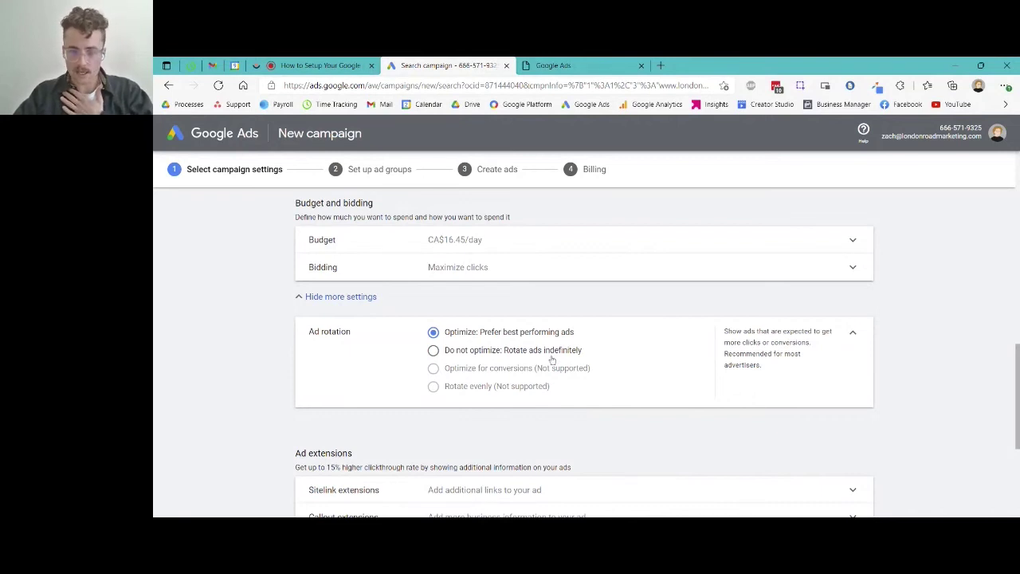
- Set ad rotation to 'Do not optimize: Rotate ads indefinitely', collapse it, and open a new tab
left_click(550, 351)
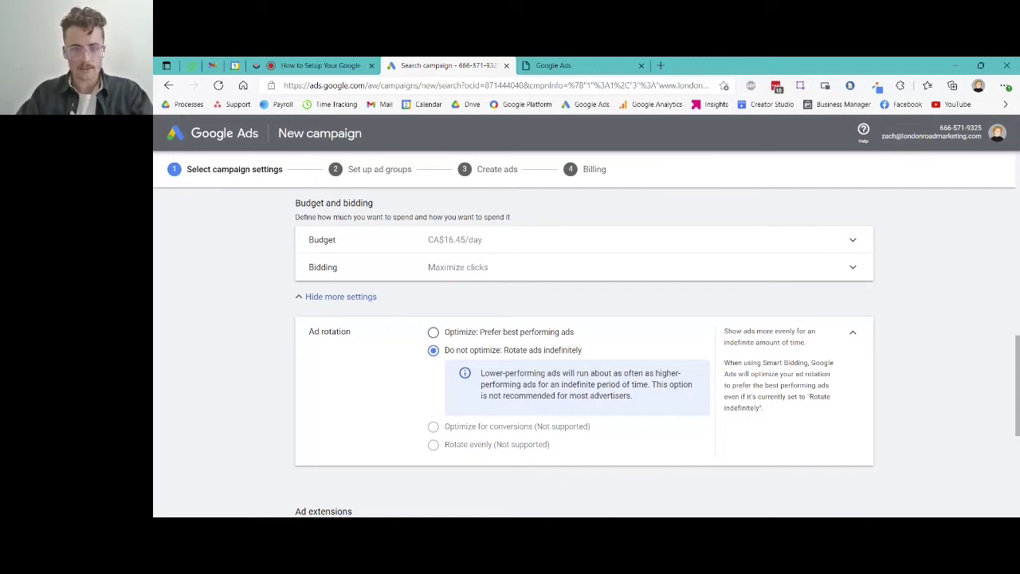
left_click(498, 332)
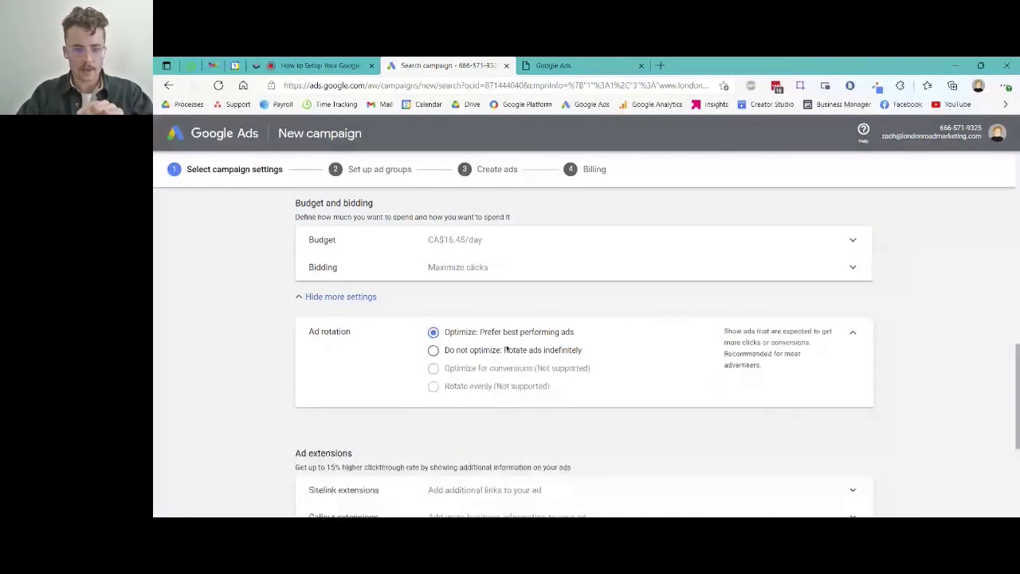
left_click(502, 350)
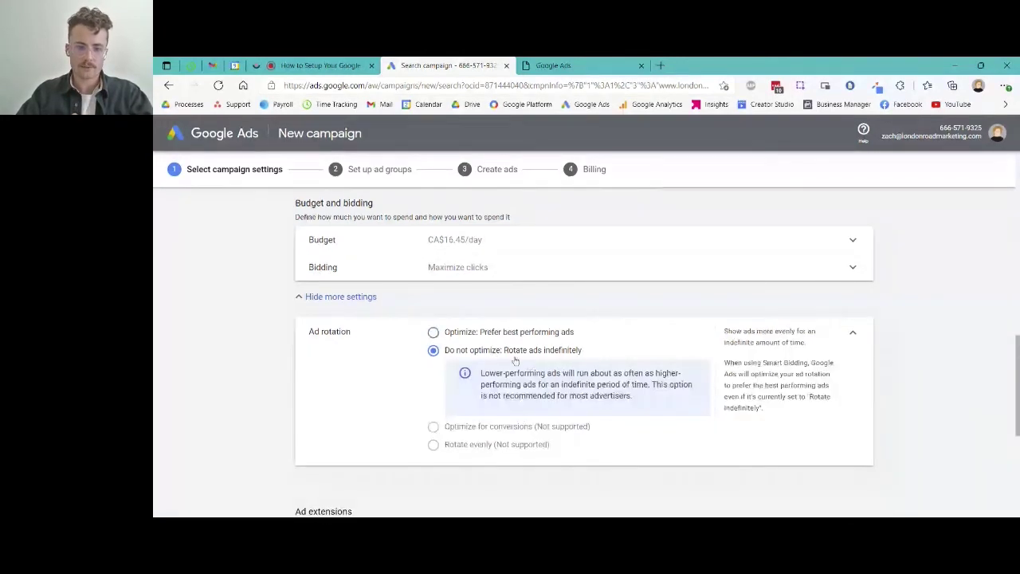
left_click(851, 337)
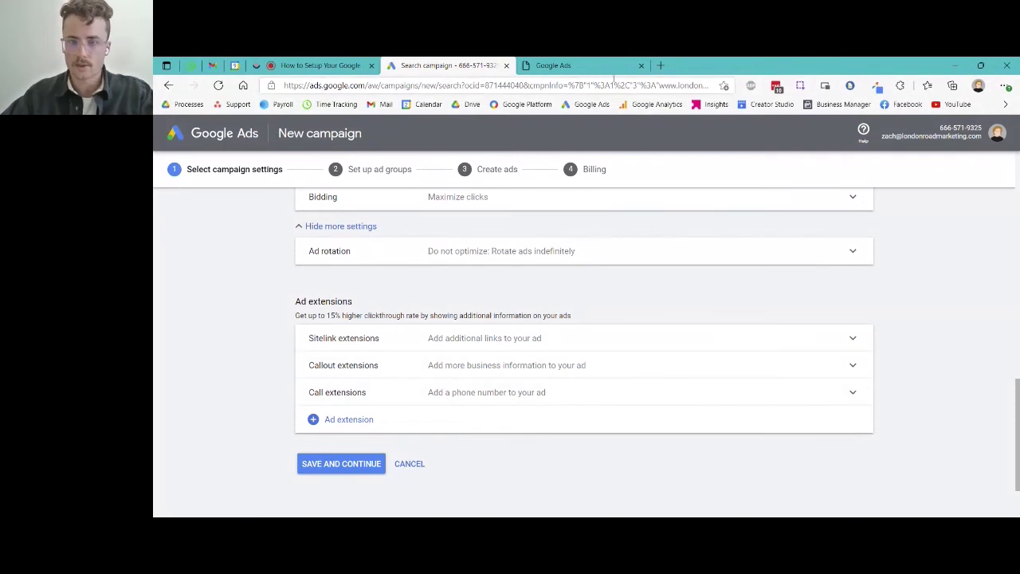
left_click(661, 66)
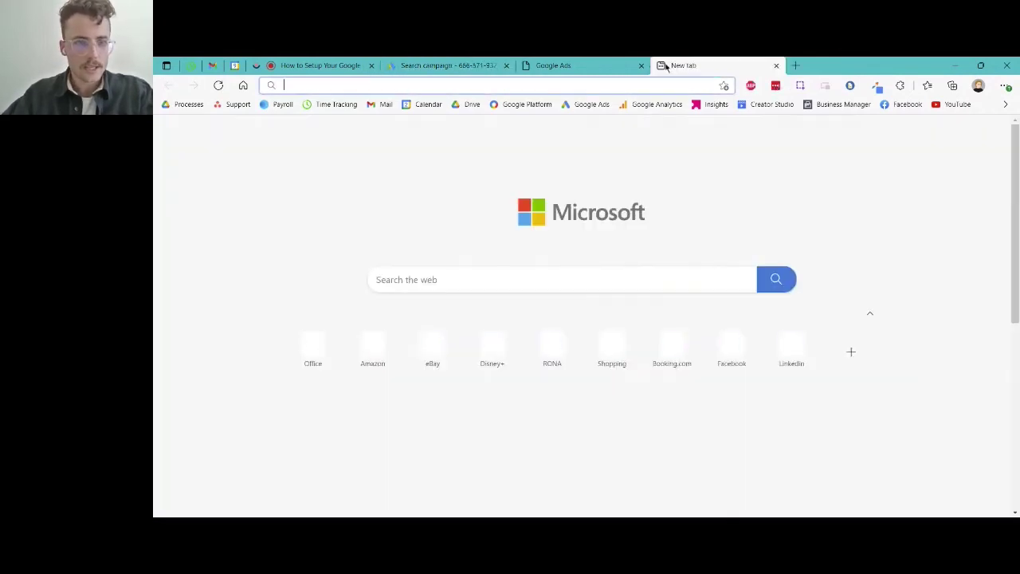
- Search google.ca for 'local marketing agency near me'
type("google.ca")
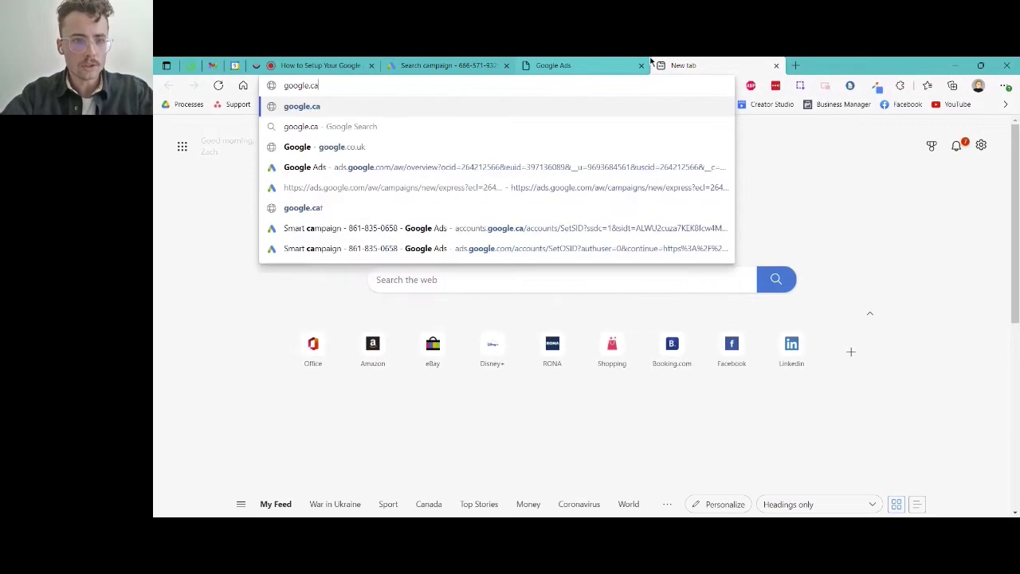
key("Return")
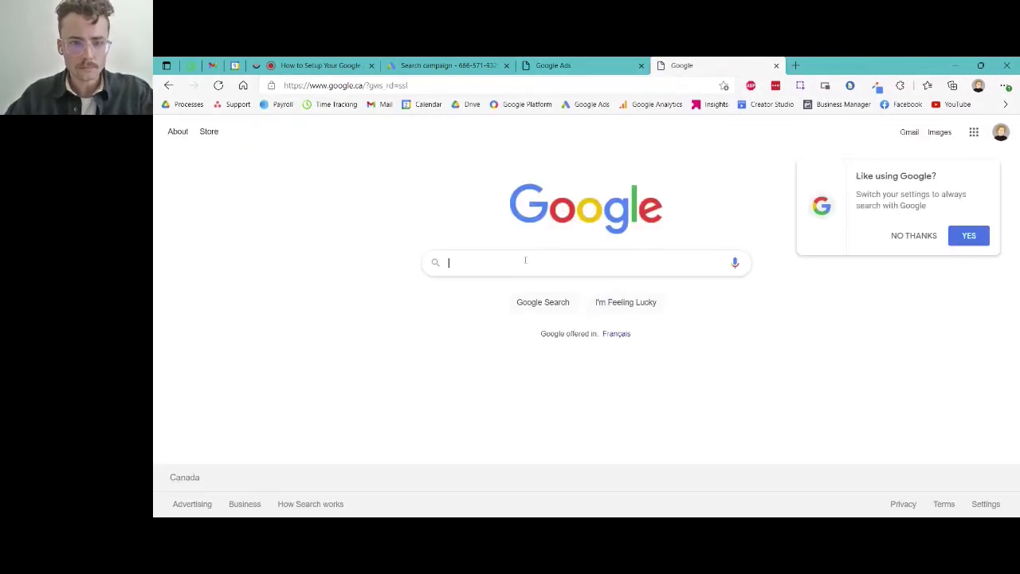
left_click(917, 236)
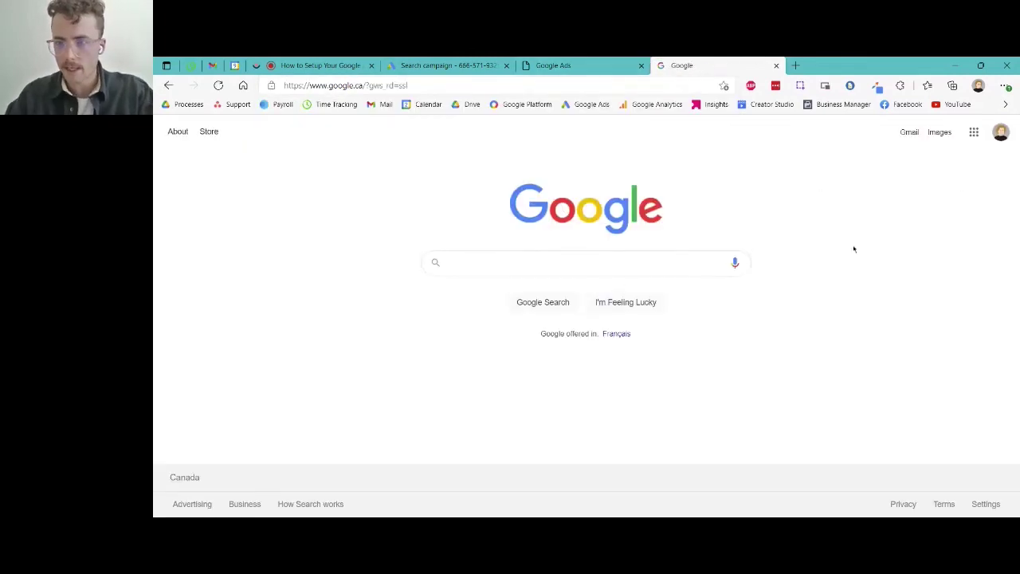
left_click(568, 271)
type("loca")
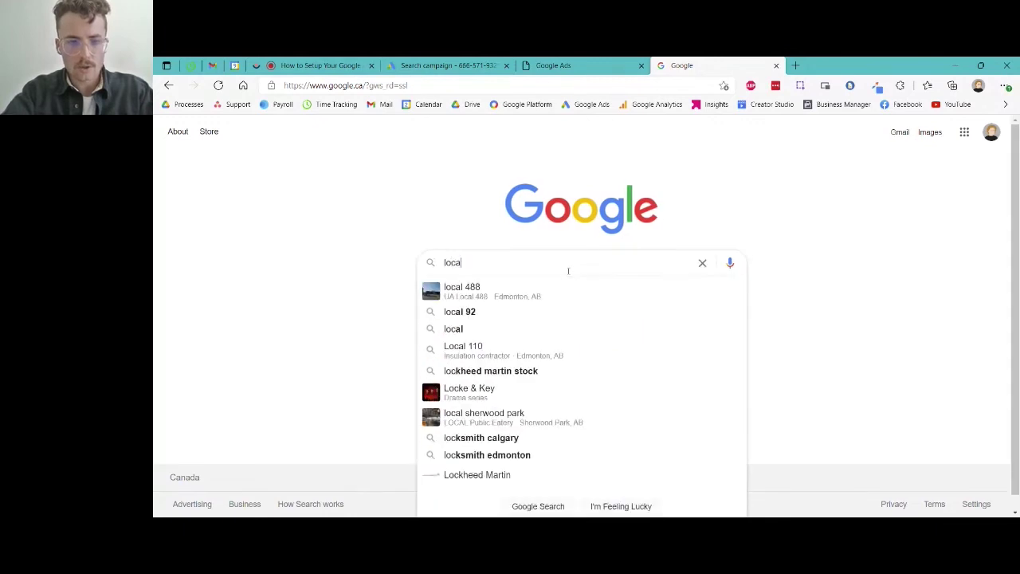
type("l marketing ")
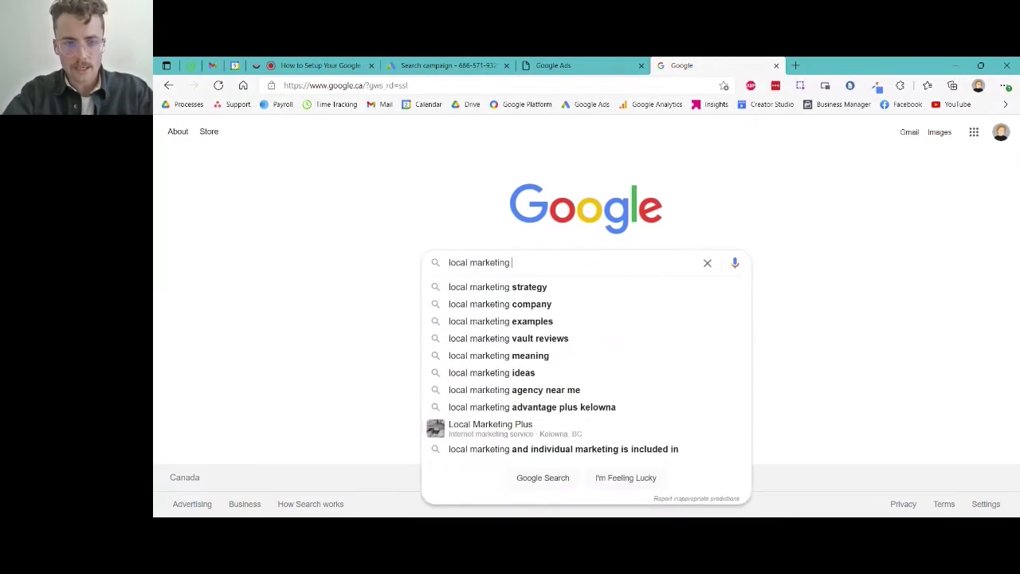
type("agency near me")
key("Return")
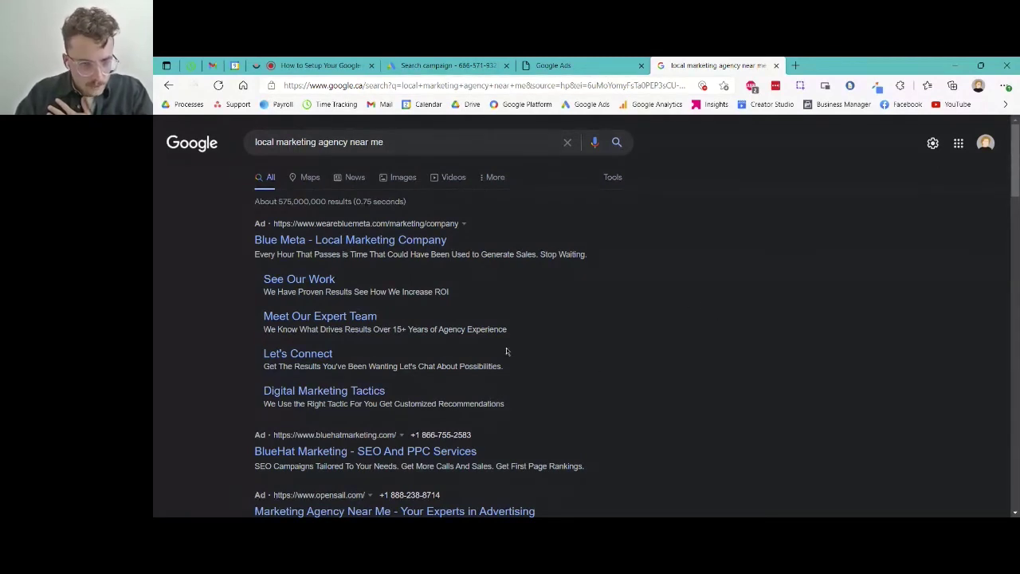
- Review the BlueHat Marketing ad in the results, then return to the Google Ads campaign tab
scroll(479, 367, "down", 1)
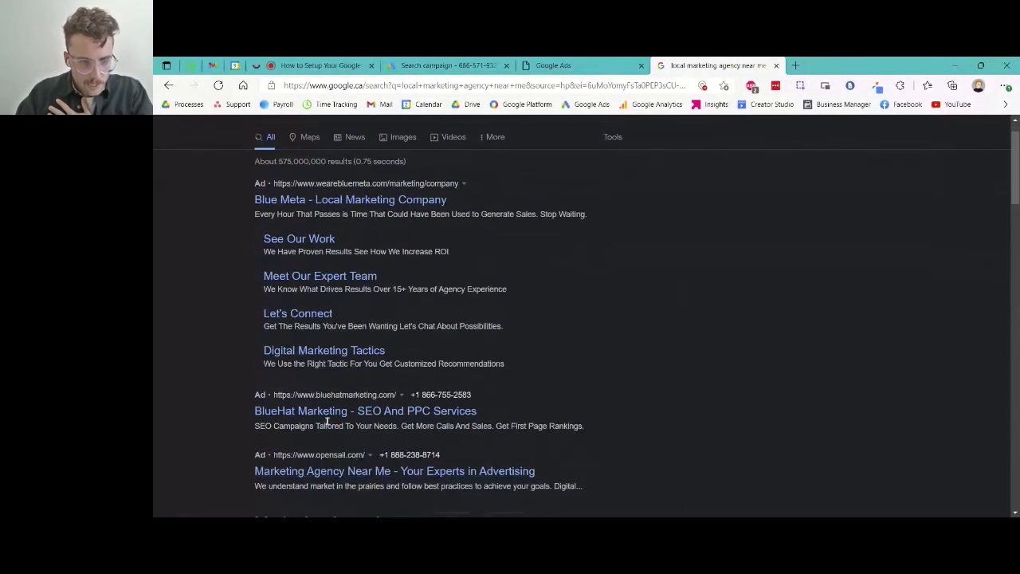
left_click_drag(410, 394, 453, 394)
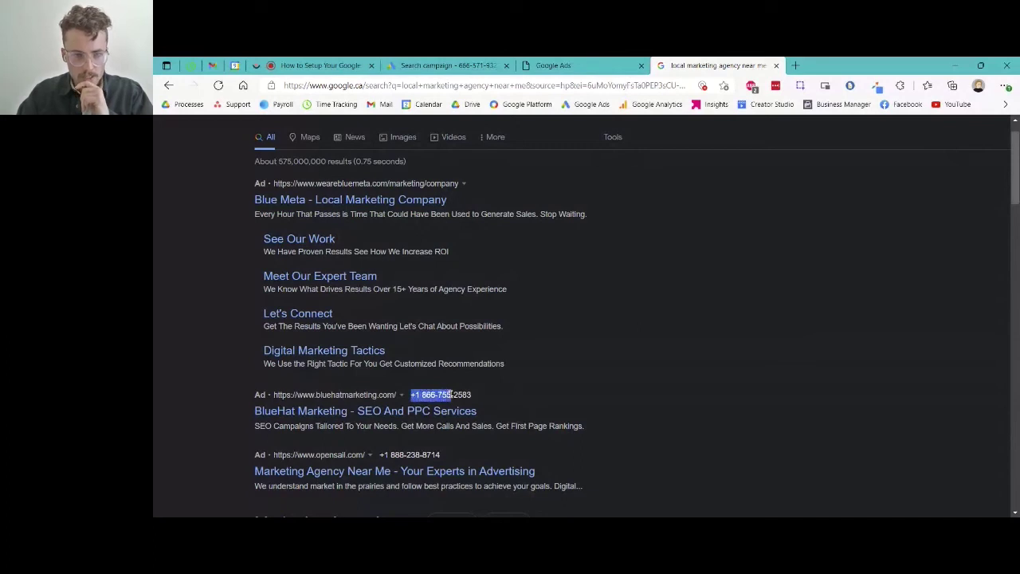
left_click(454, 394)
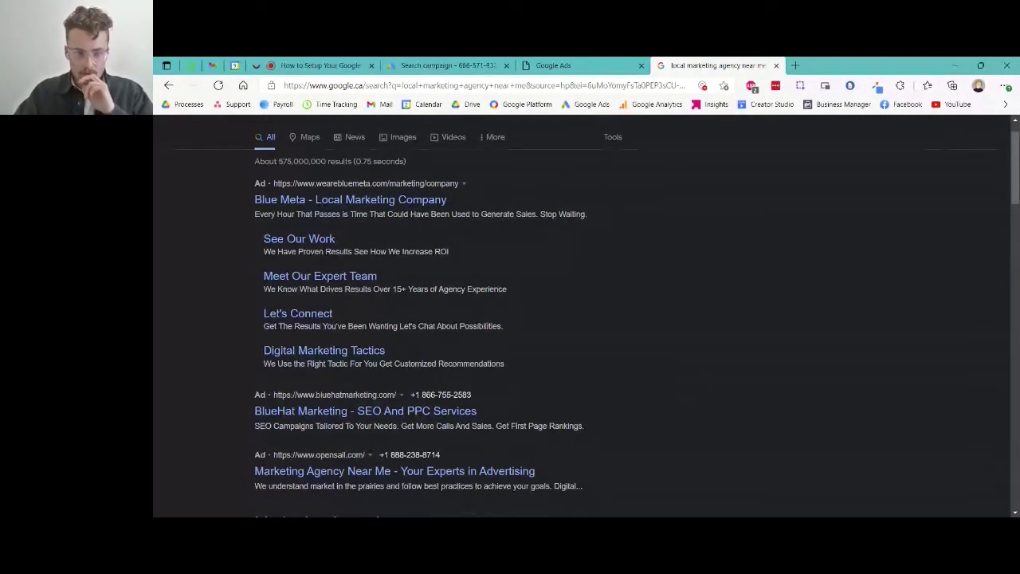
triple_click(478, 398)
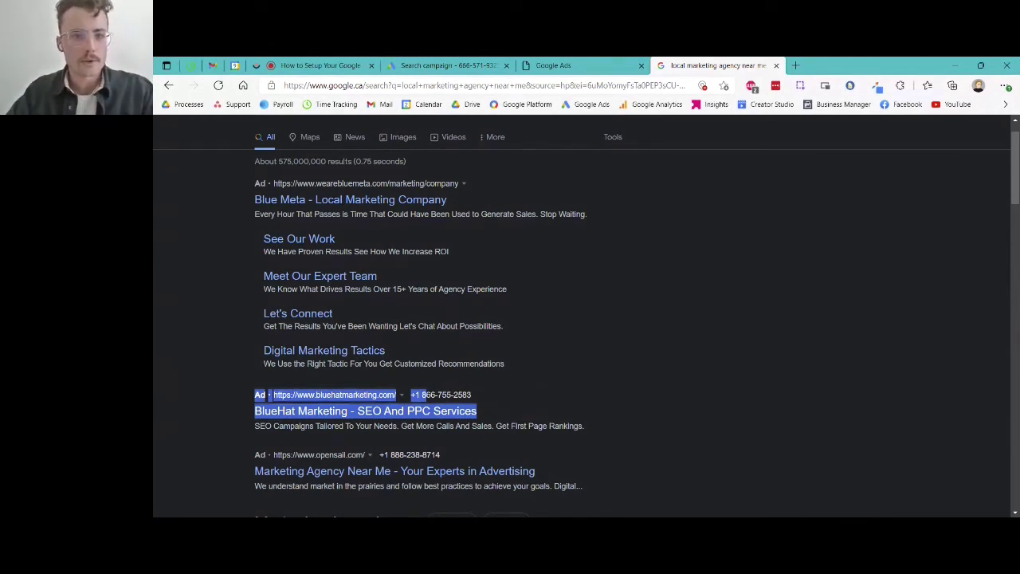
left_click(447, 65)
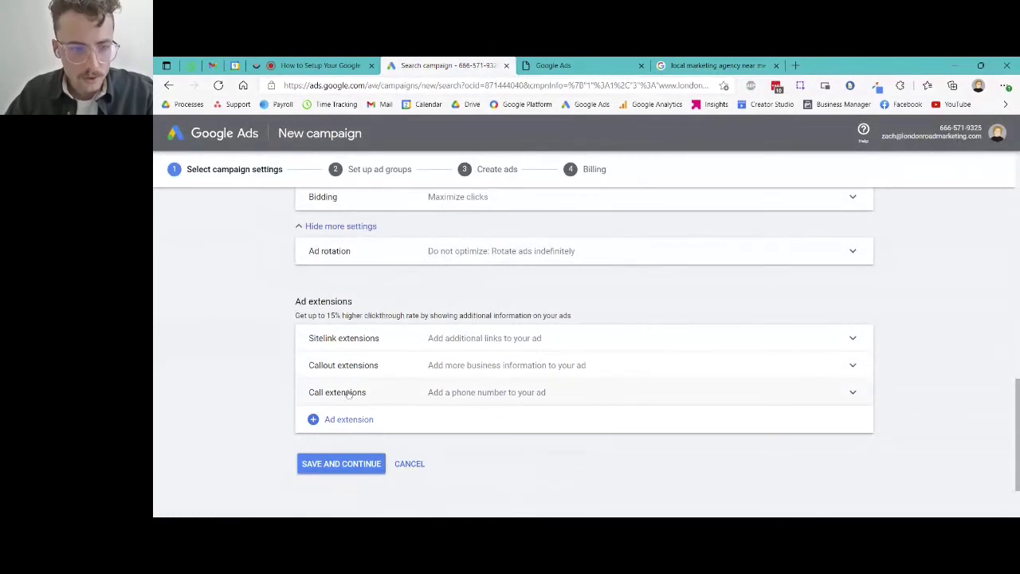
- Add a call extension with Canada as the country and the business phone number
left_click(476, 396)
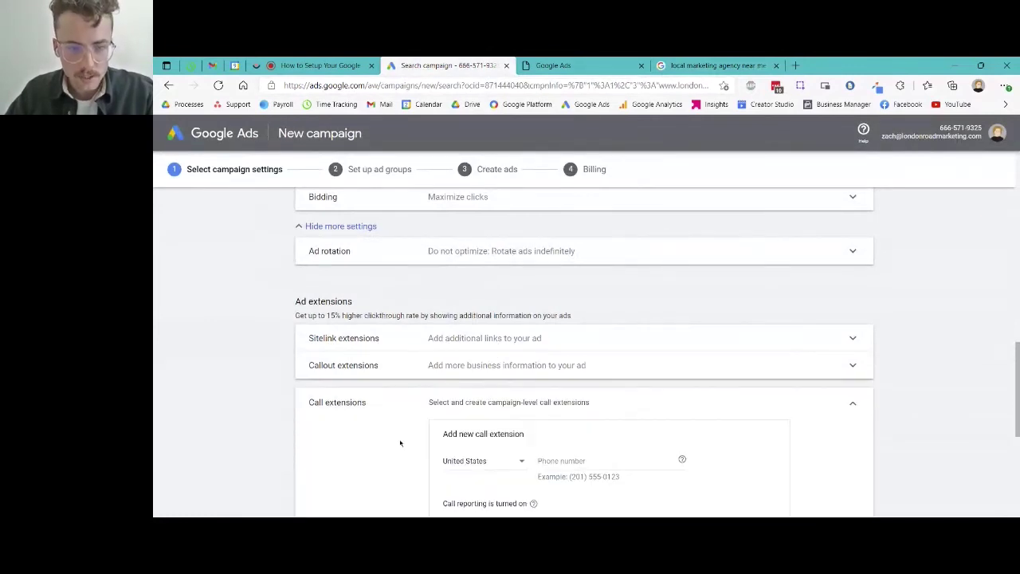
scroll(470, 401, "down", 1)
left_click(471, 398)
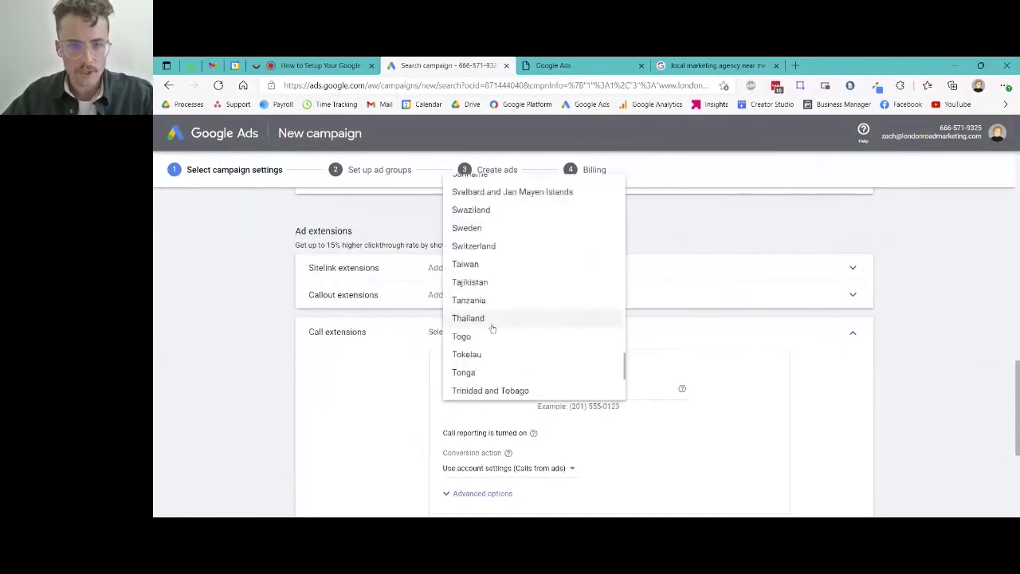
scroll(505, 289, "up", 20)
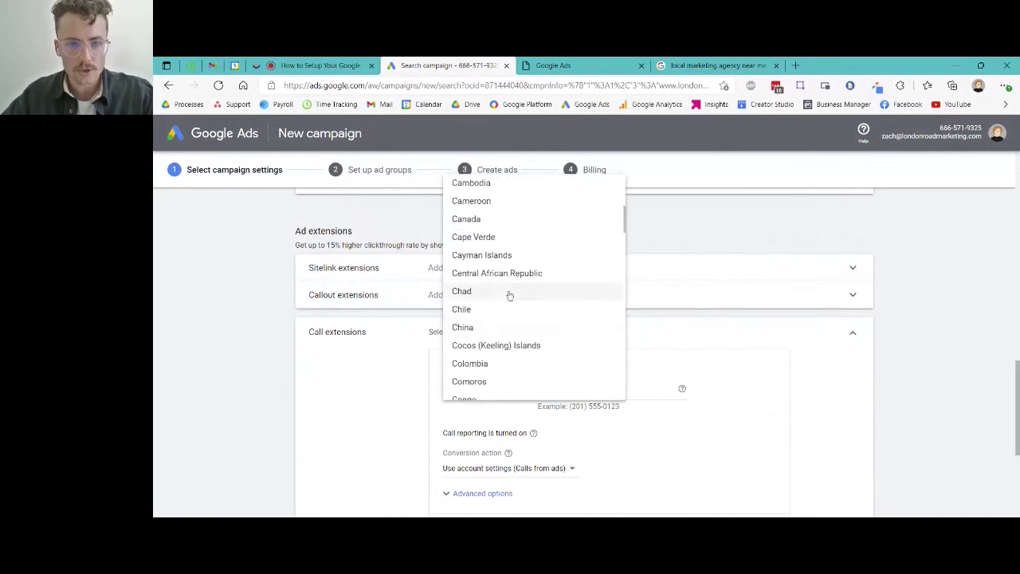
left_click(479, 220)
key("ctrl+v")
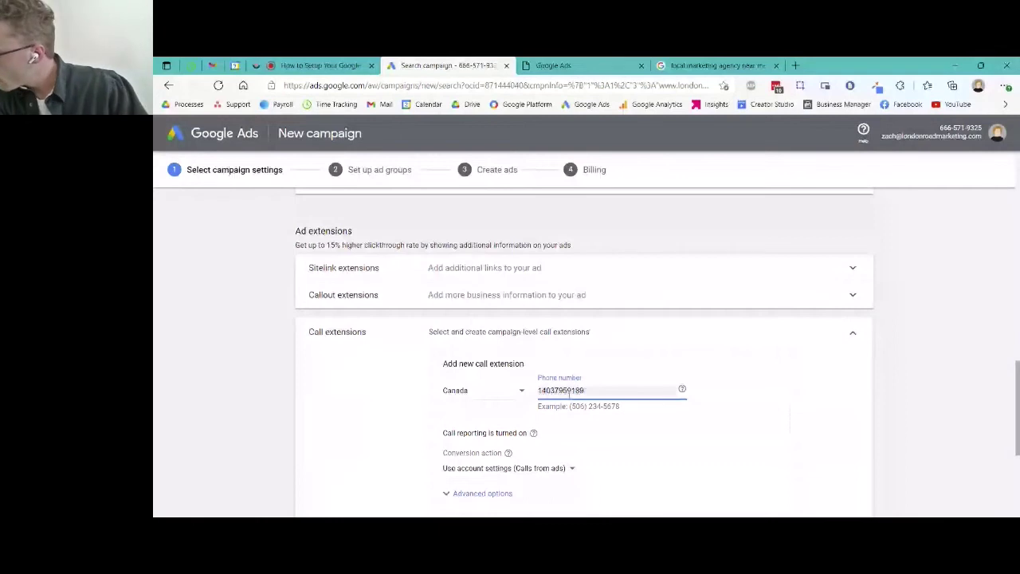
key("ctrl+a")
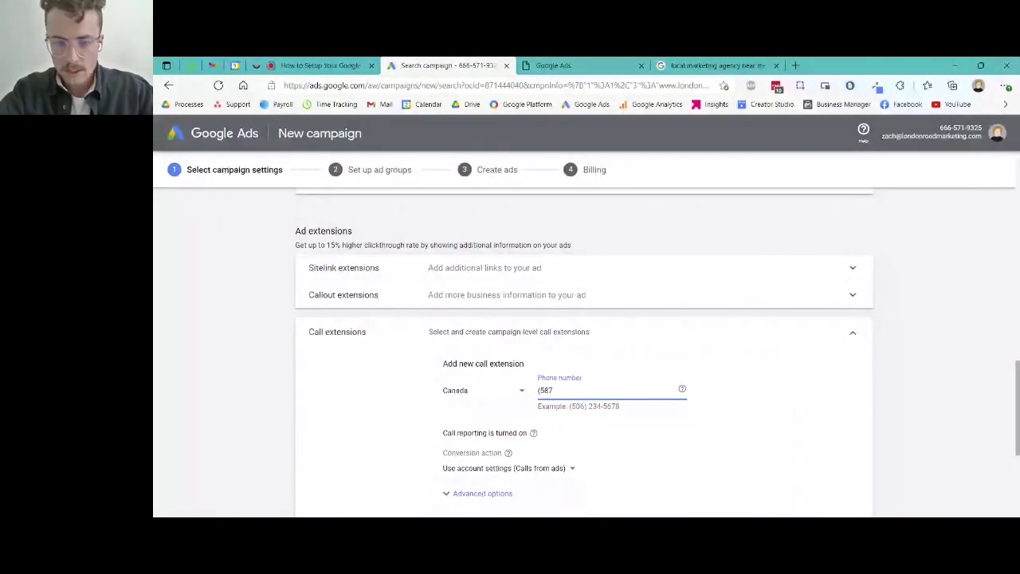
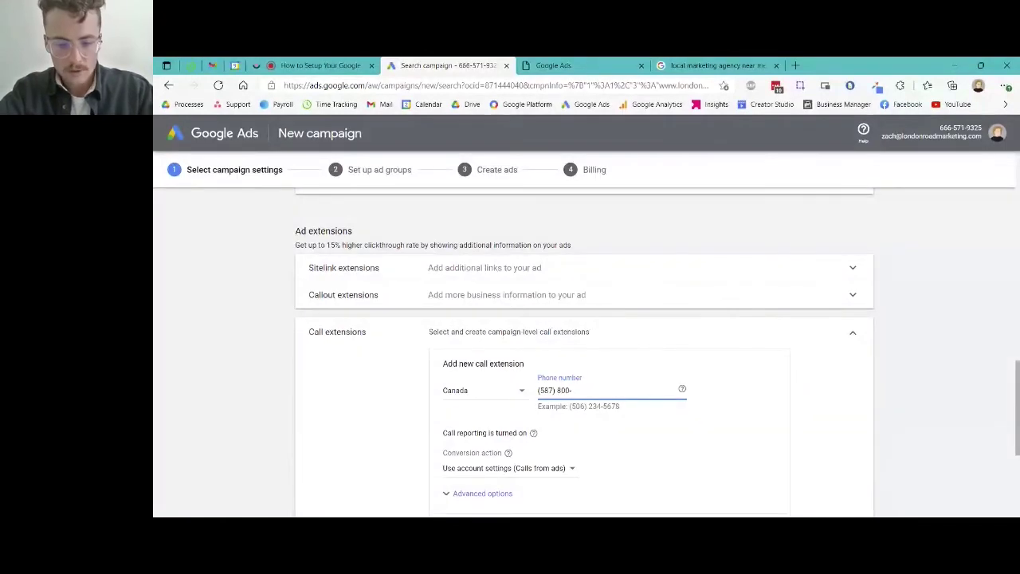
left_click(851, 368)
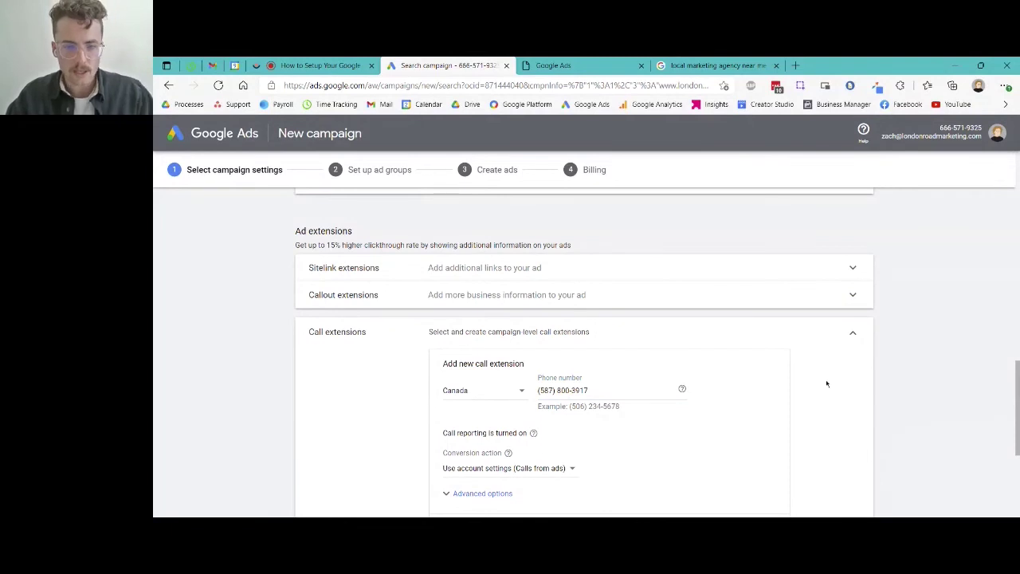
scroll(827, 384, "down", 1)
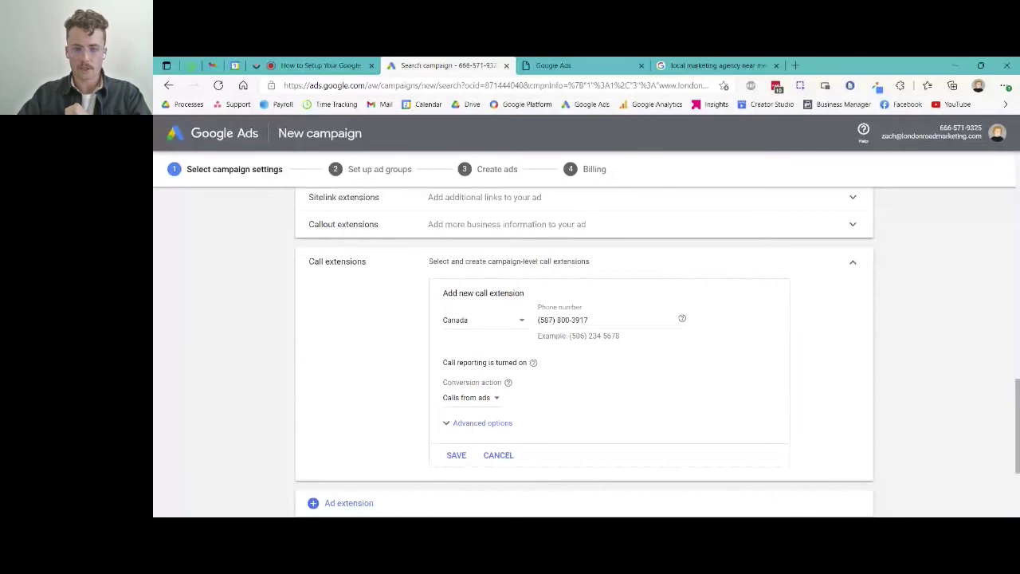
- Save callouts 'Graphic design', 'Web Design', 'Marketing Strategy' and 'Video graphy', then collapse the editor
left_click(854, 266)
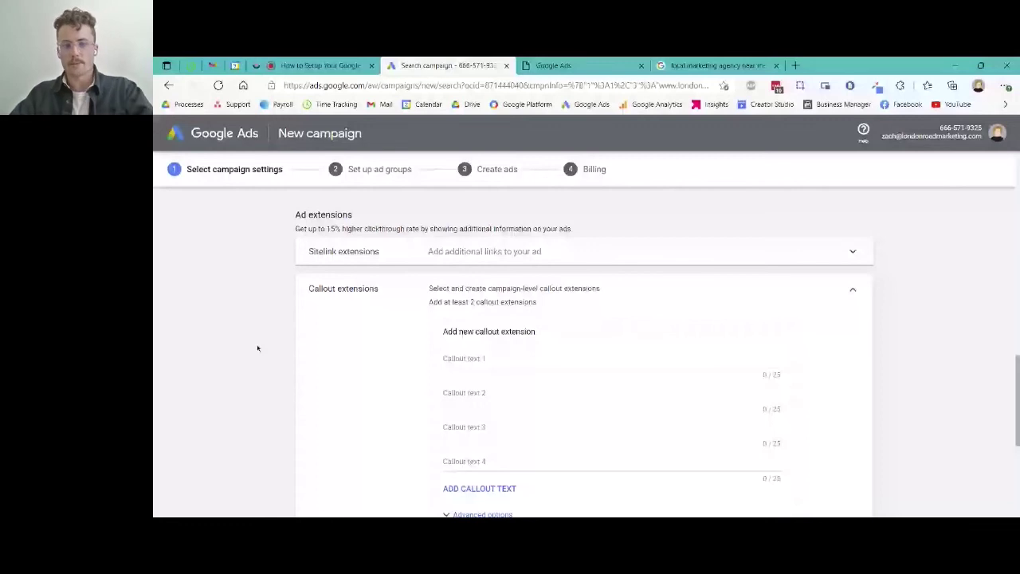
scroll(475, 288, "down", 1)
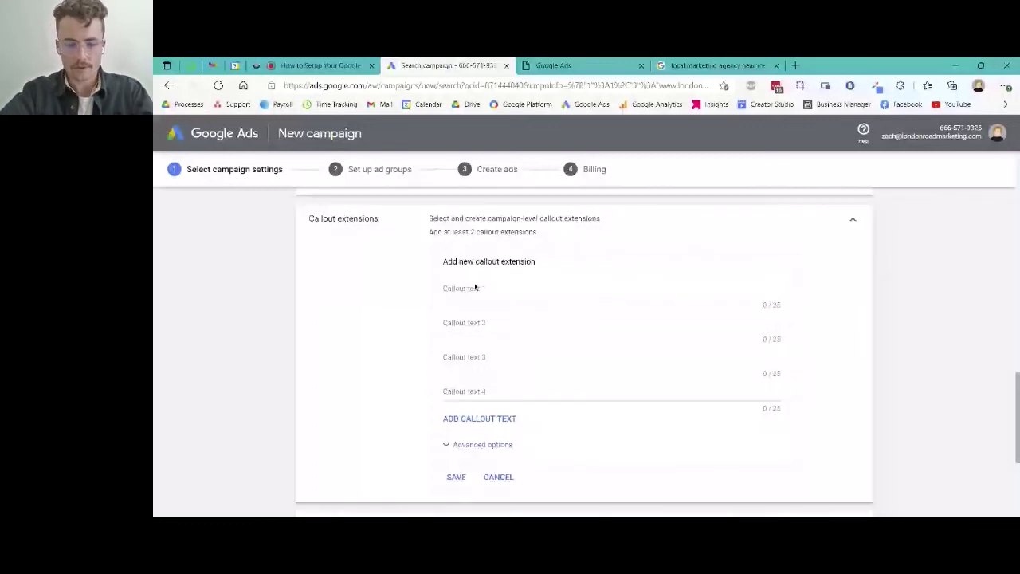
left_click(475, 288)
type("Gra")
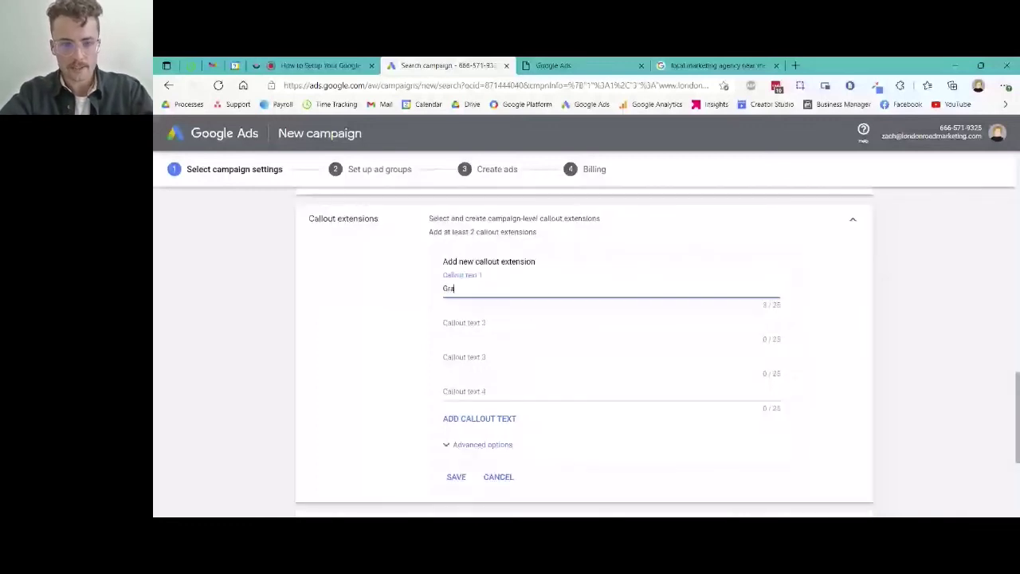
type("phic desi")
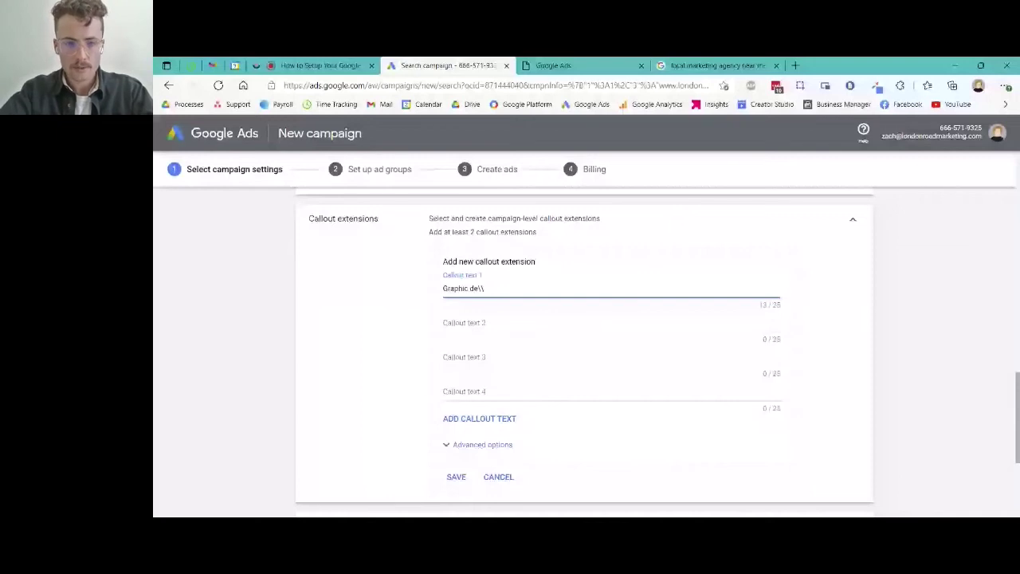
type("gn")
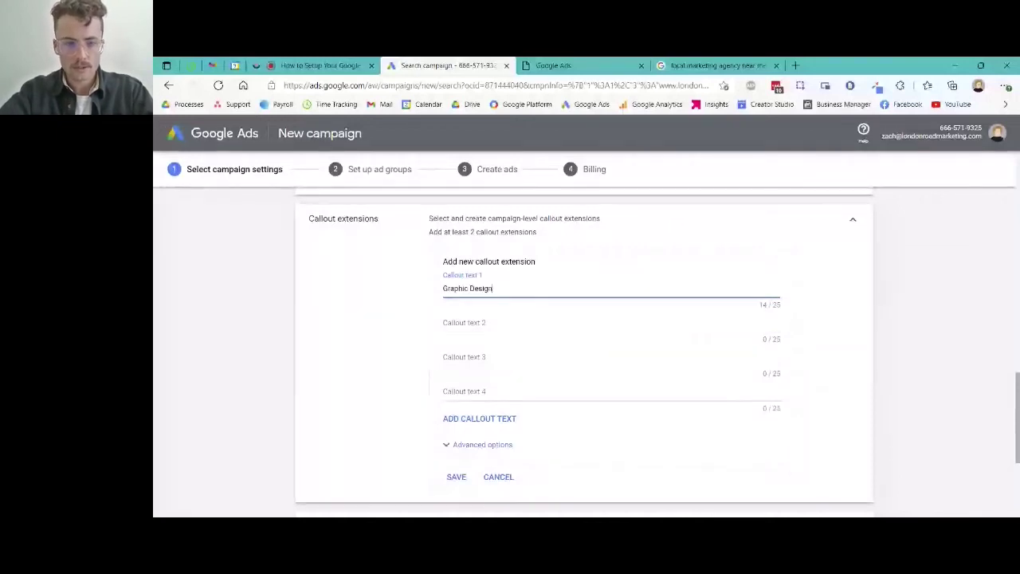
left_click(479, 322)
type("Web")
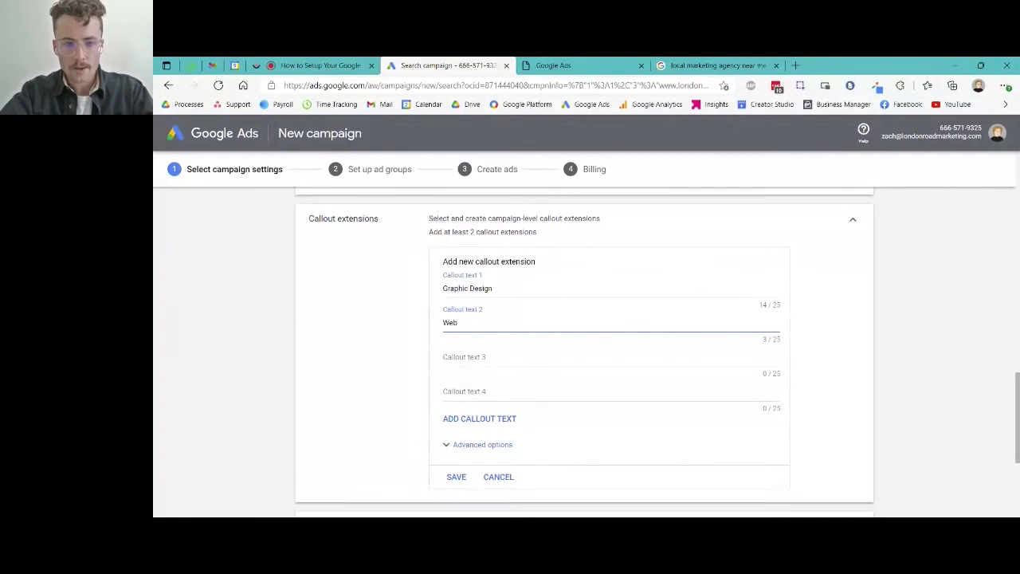
type(" Design")
key("Tab")
type("Market")
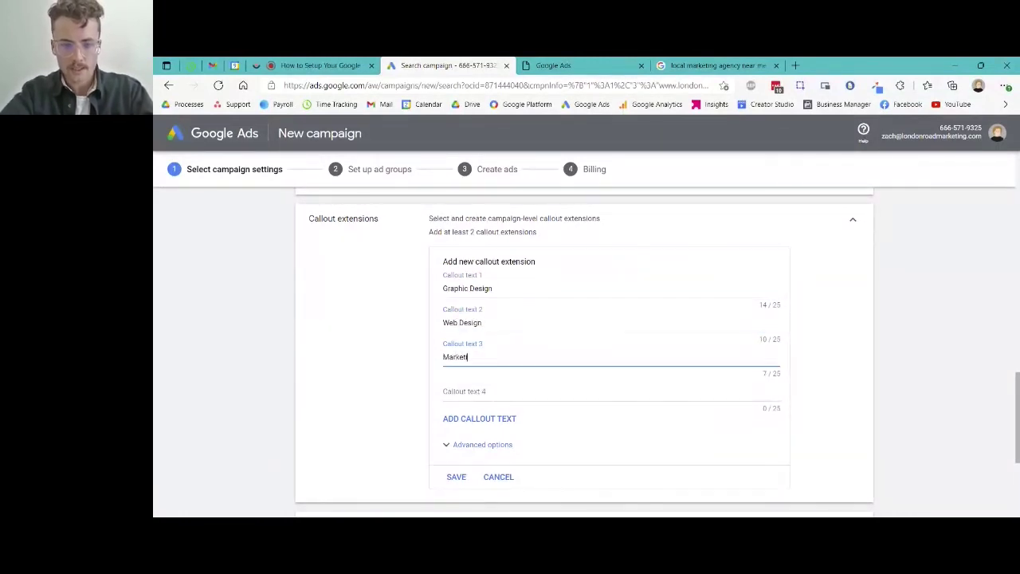
type("ing Strategy")
key("Tab")
type("Video graphy")
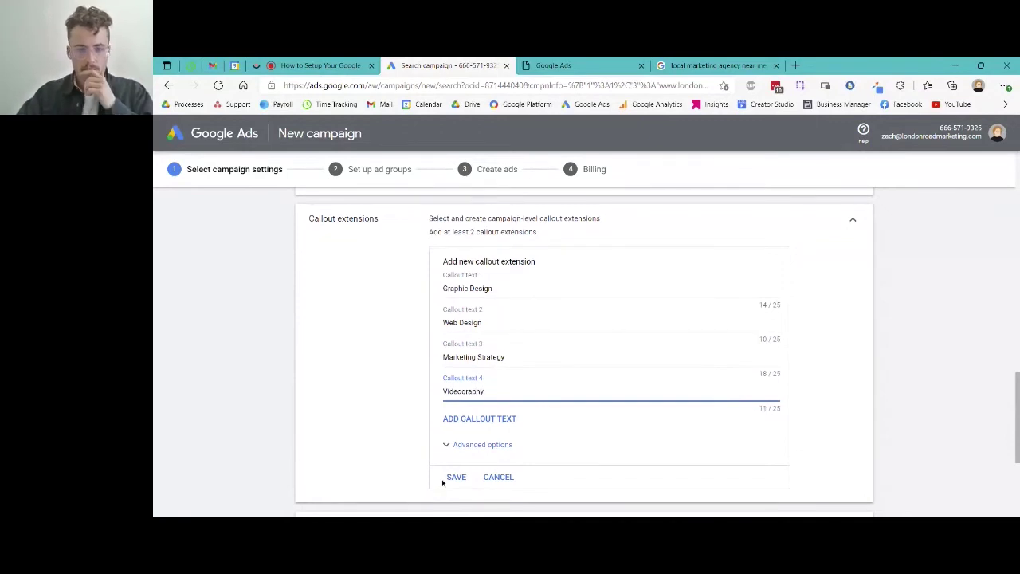
left_click(446, 479)
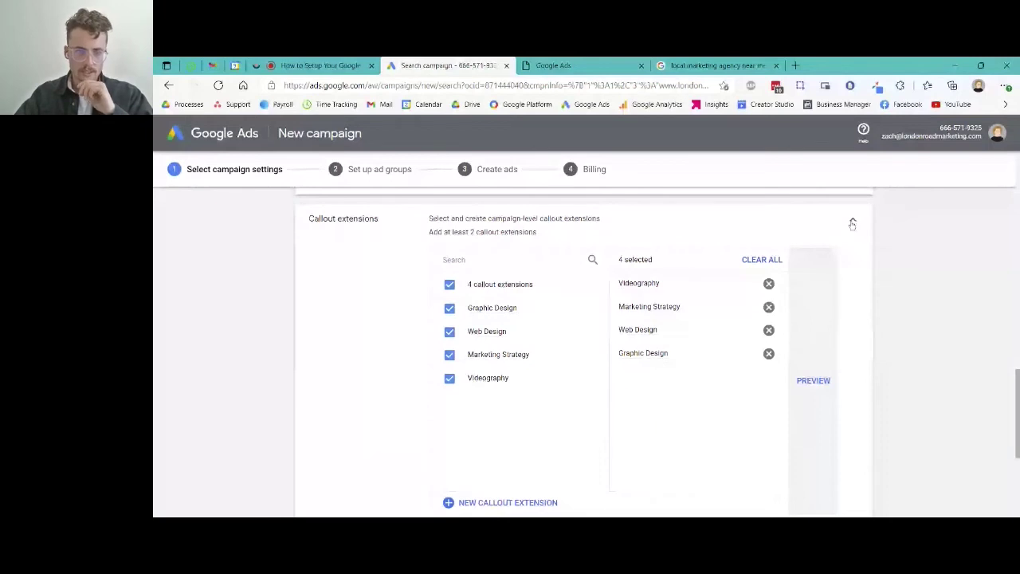
left_click(853, 224)
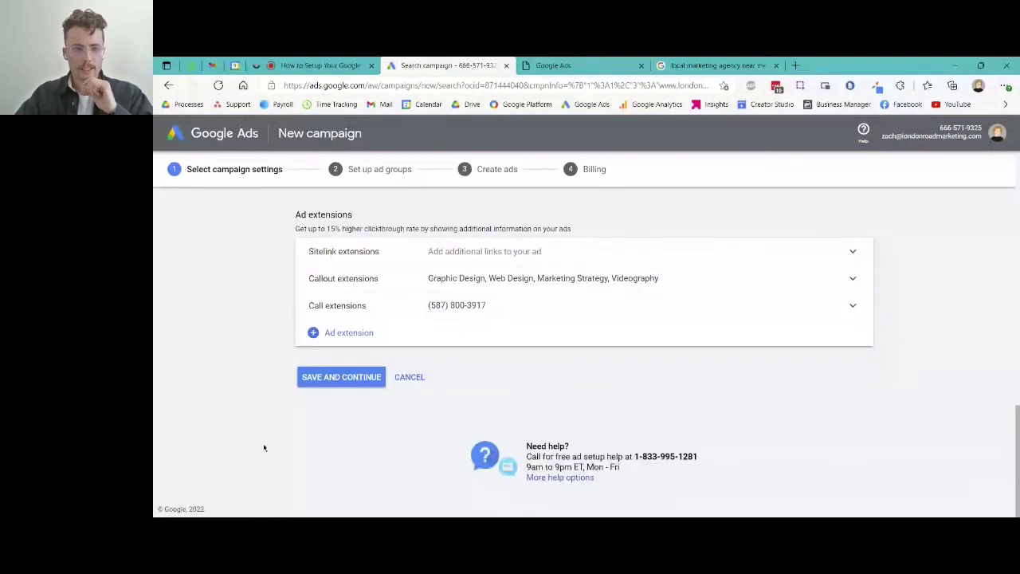
- Save the campaign settings and continue to ad group setup
left_click(318, 378)
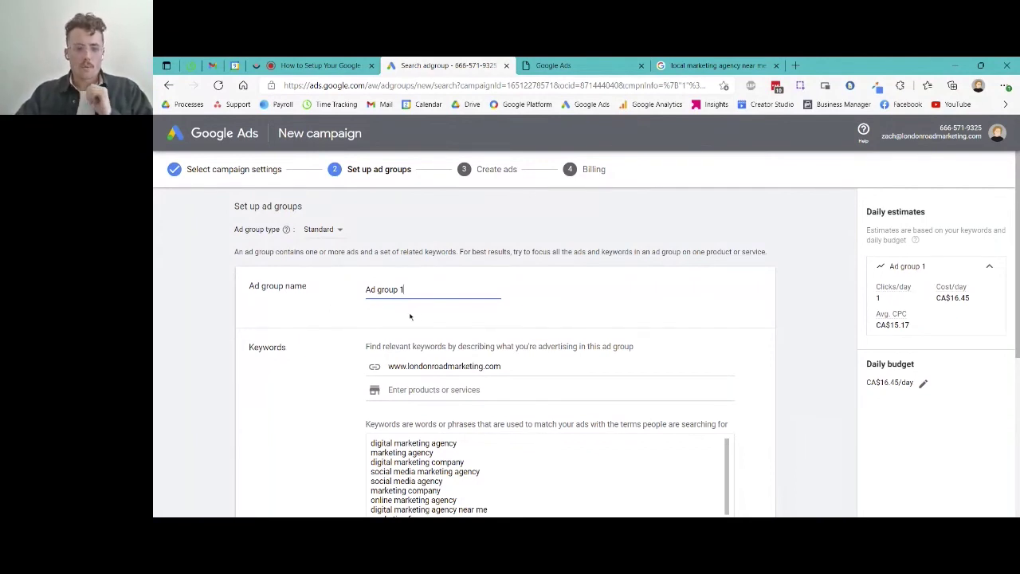
- Review Ad group 1's suggested keywords, then select and delete them all
left_click(217, 326)
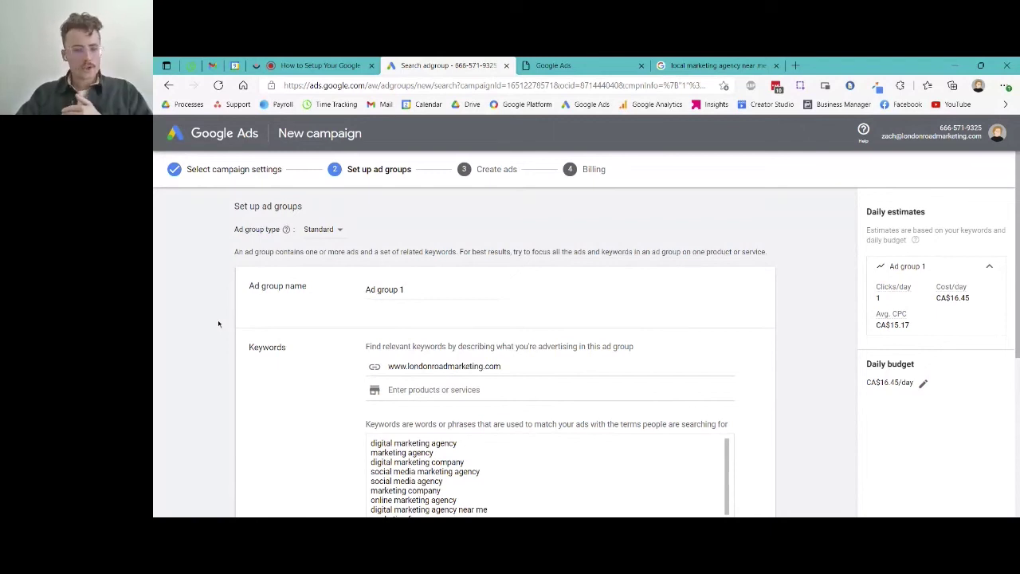
scroll(216, 315, "down", 1)
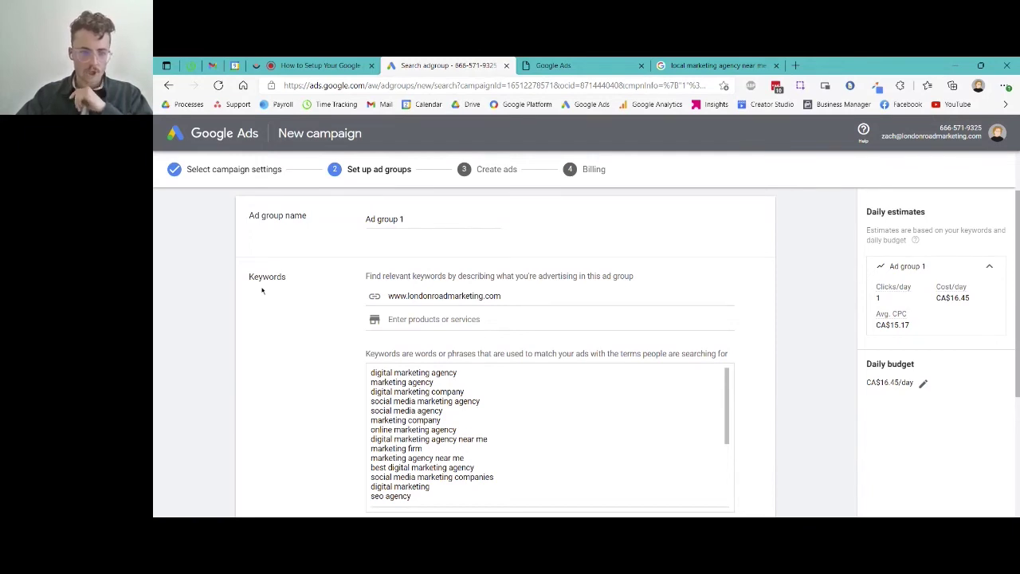
scroll(262, 291, "down", 5)
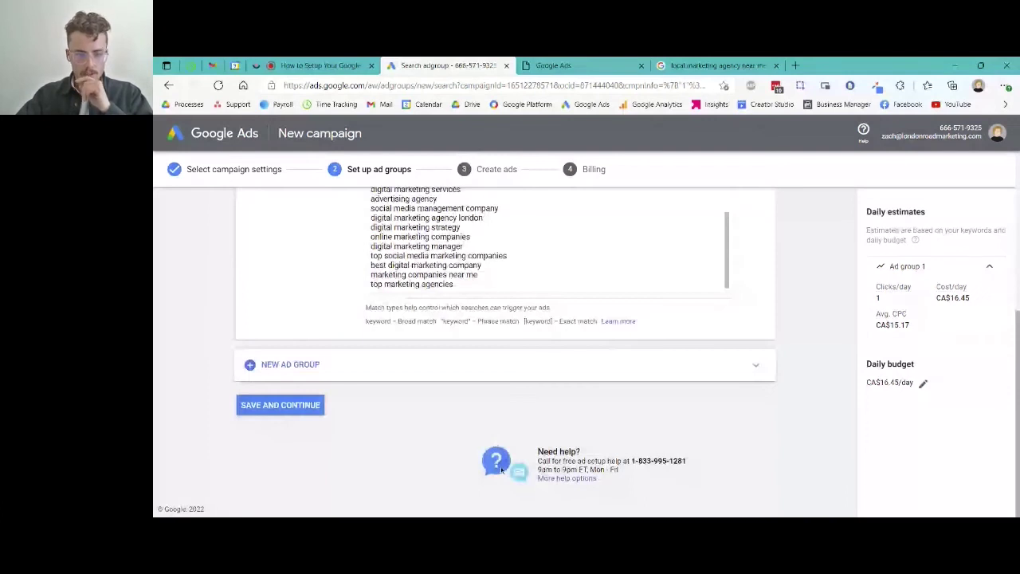
scroll(500, 471, "up", 2)
left_click_drag(494, 429, 336, 296)
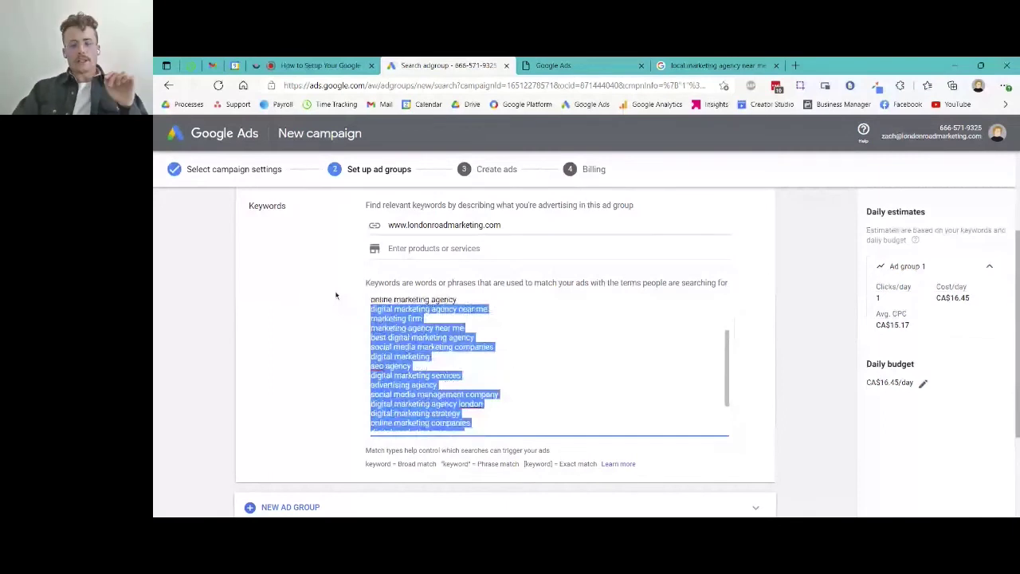
key("ctrl+a")
key("BackSpace")
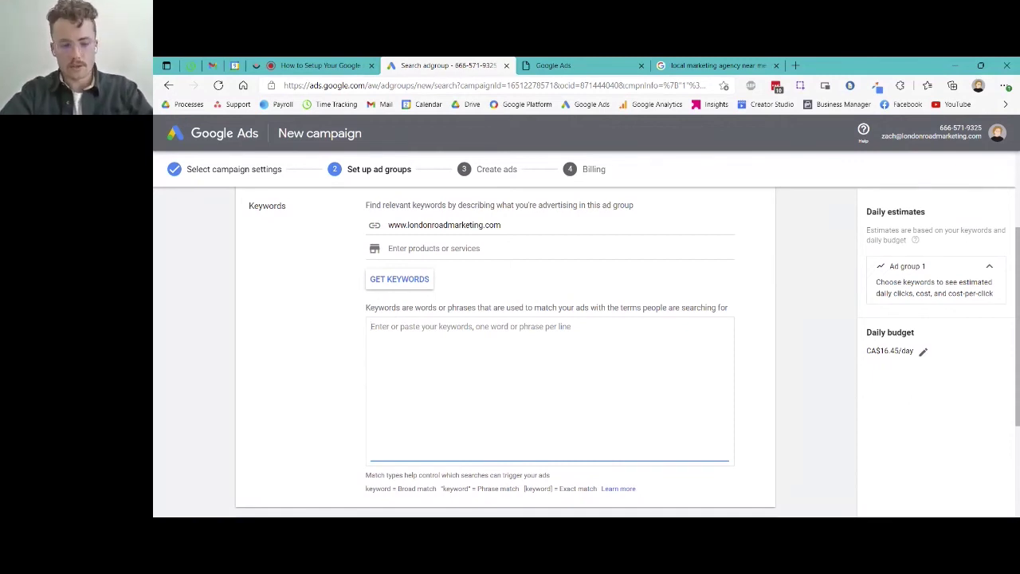
- Type three keyword lines: Broad Match, Phrase Match and Exact Match
type("Broad Match")
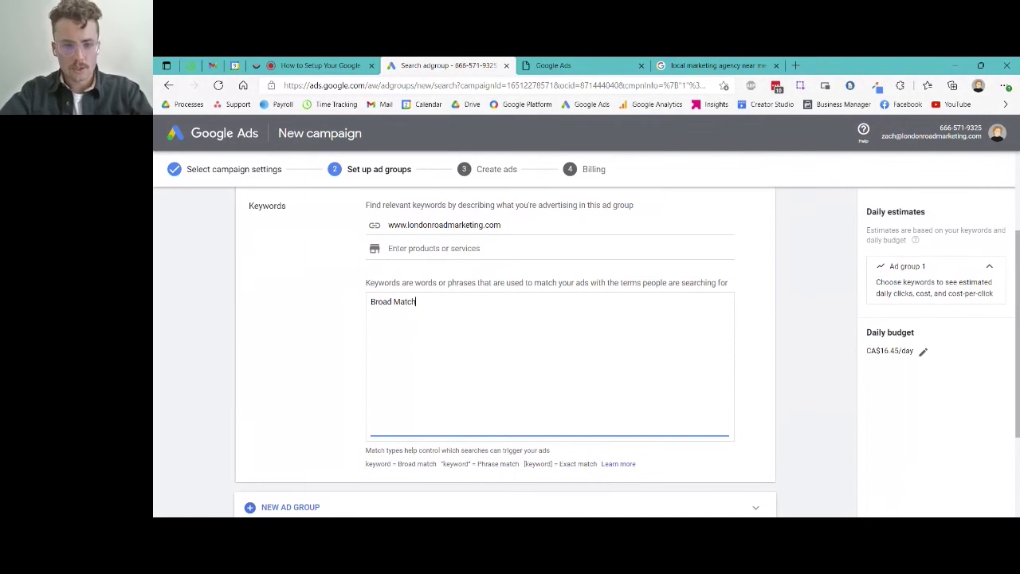
key("Return")
type("Phrase Ma")
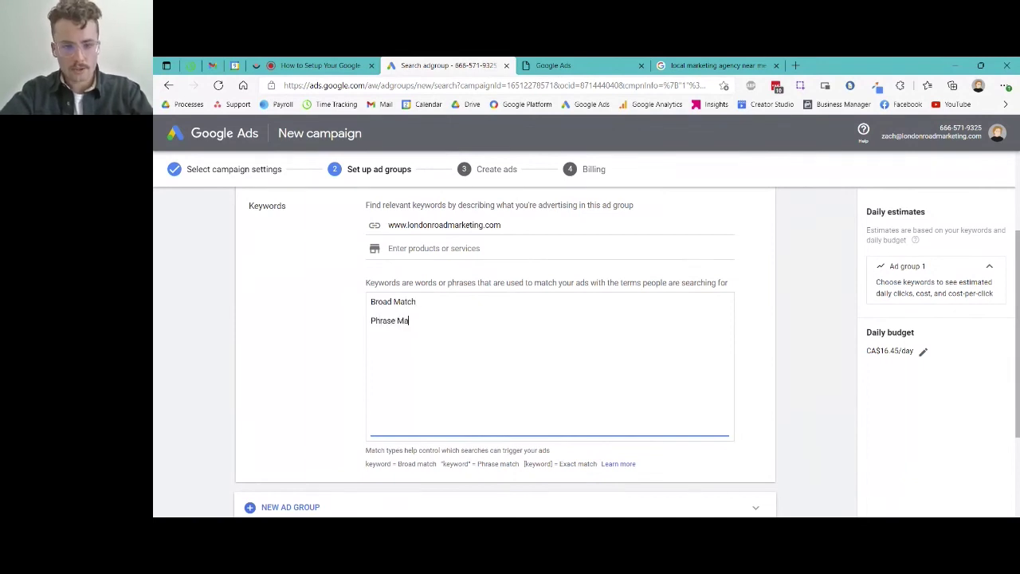
type("tch")
key("Return")
type("Exa")
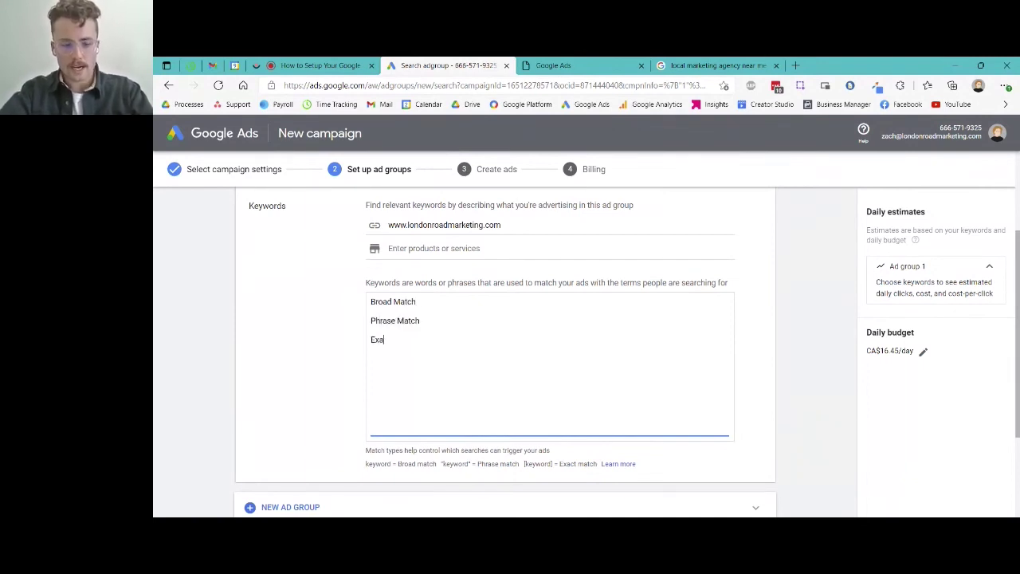
type("ct Match")
left_click(447, 303)
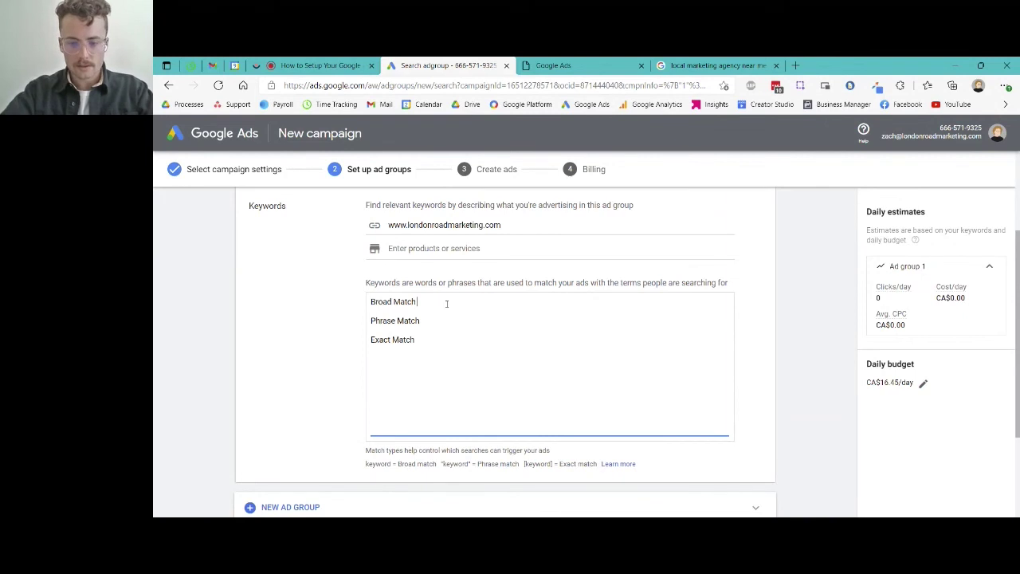
- Append '= local marketing agency' to Broad Match and add a line 'what is graphic design'
type("= local martetin")
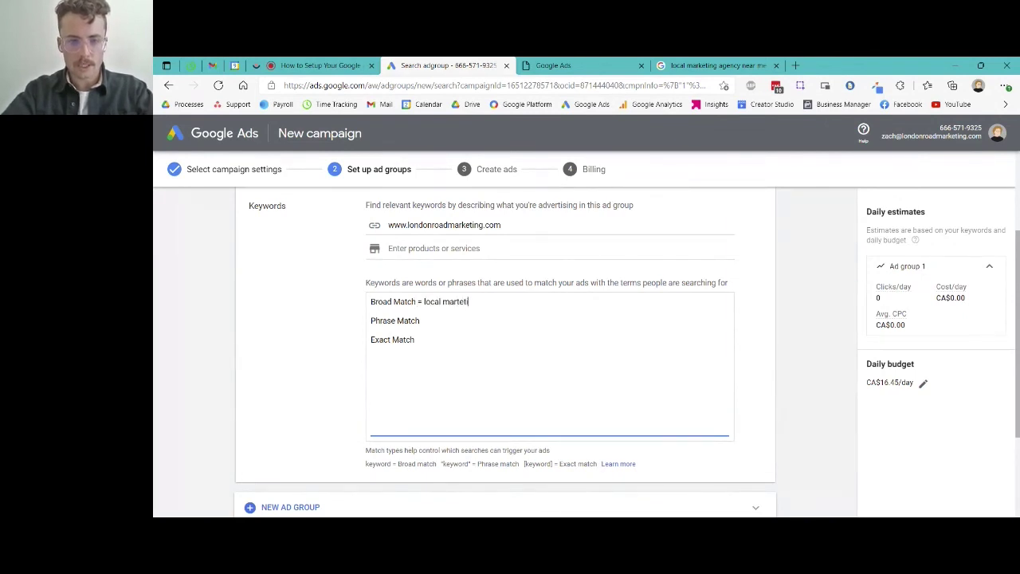
key("BackSpace")
key("BackSpace")
key("BackSpace")
key("BackSpace")
key("BackSpace")
type("keting agency")
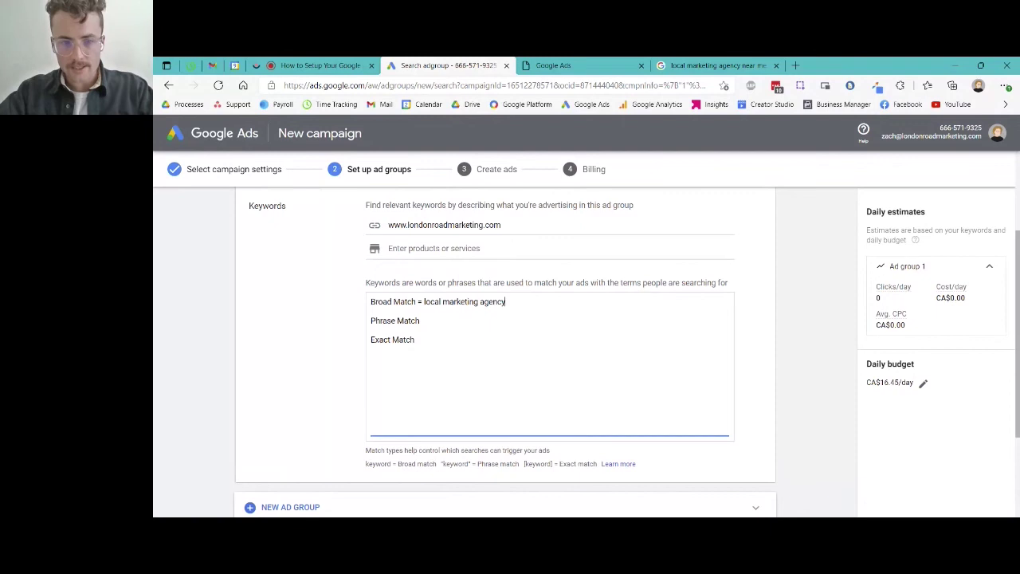
key("Return")
type("what is graph")
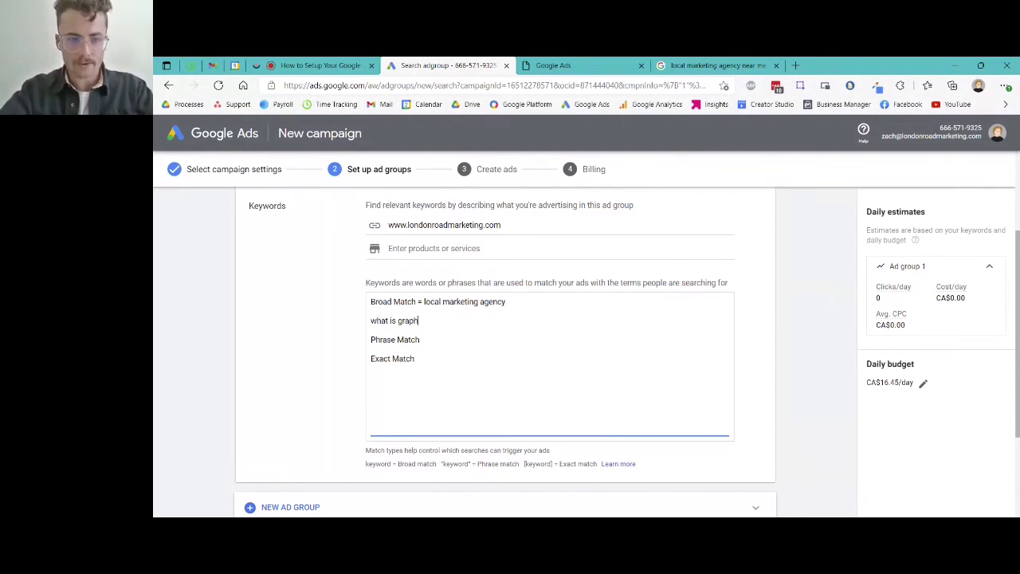
type("ic design")
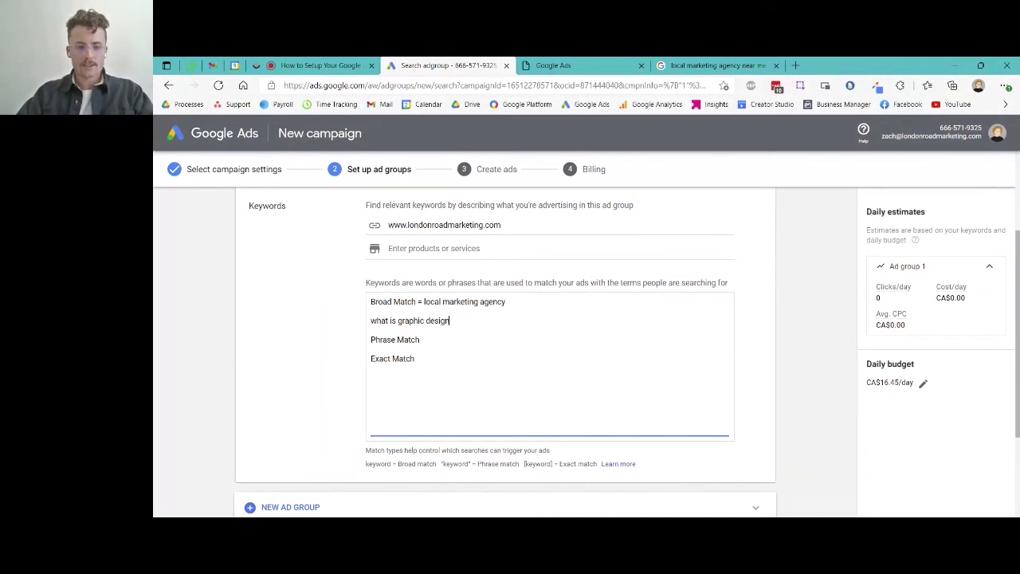
- Append '= "local marketing agency' to the Phrase Match line
left_click(423, 301)
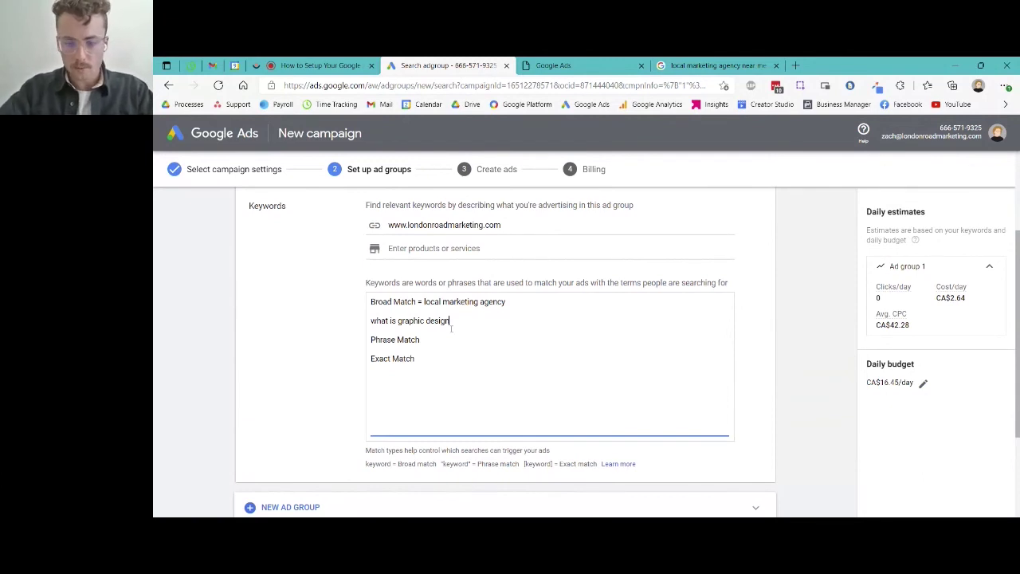
key("Down")
type("= \"local marketing agency\"")
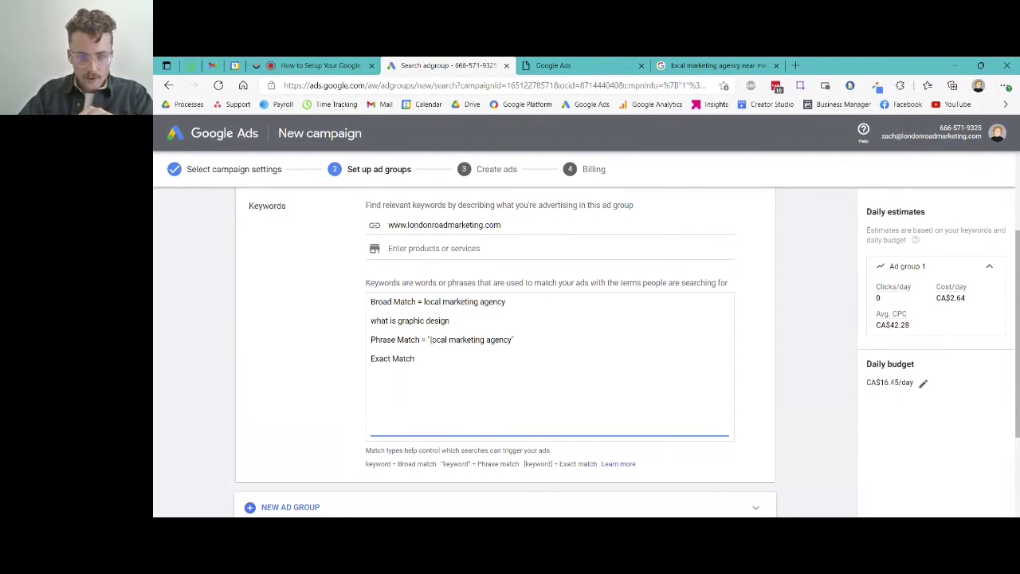
- Close the quote on the Phrase Match line and add 'marketing agency in lethbridge' below it
left_click_drag(431, 340, 515, 341)
left_click(518, 341)
type("\"")
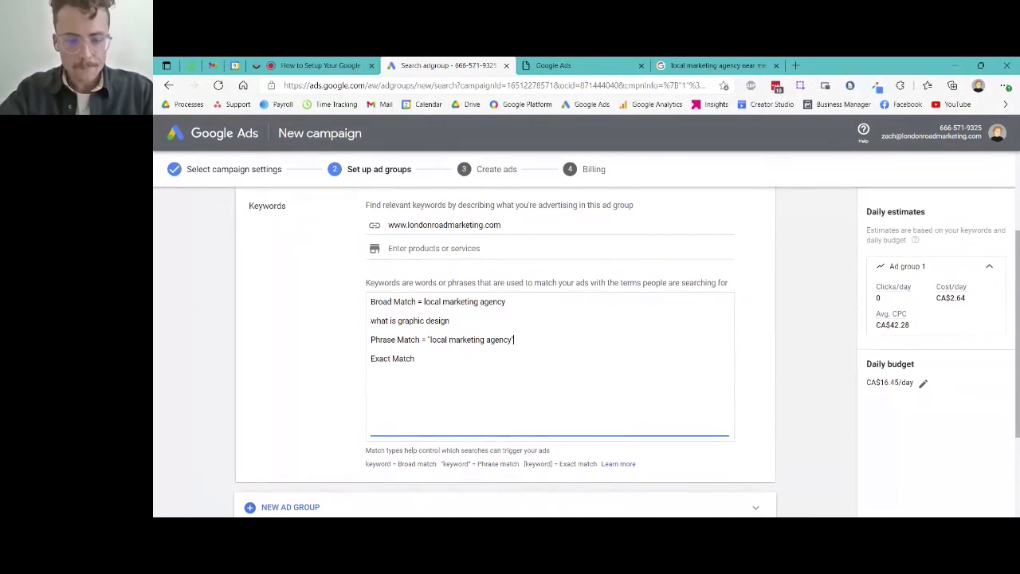
key("Return")
type("marketing agency")
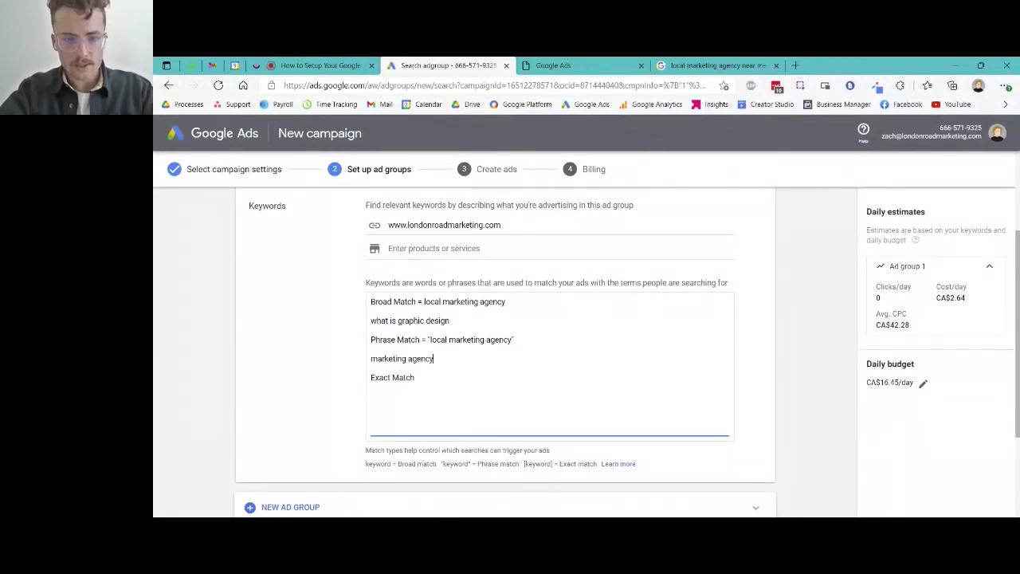
type(" in lethbridge")
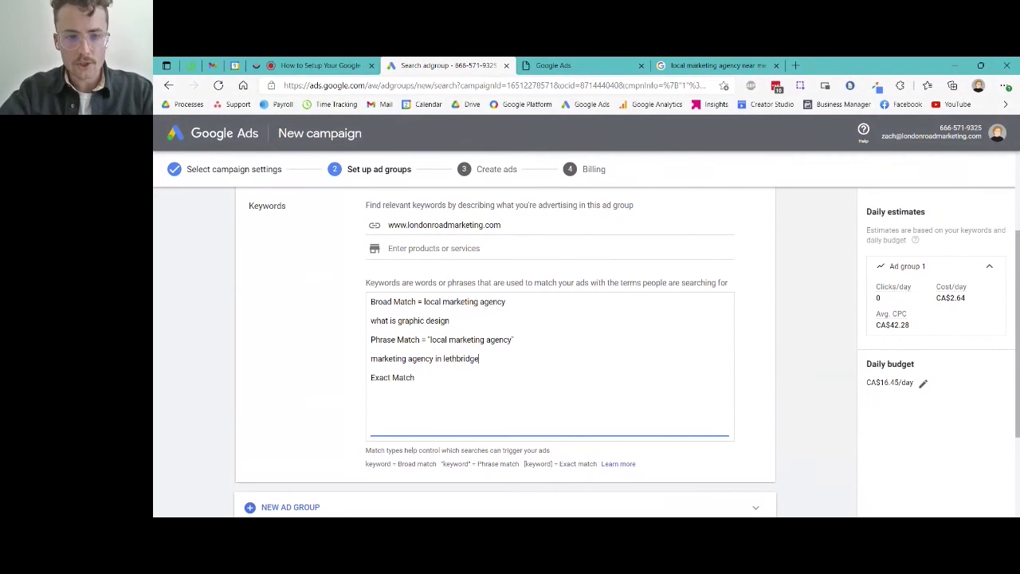
key("shift+Left")
key("shift+Left")
key("shift+Left")
key("shift+Left")
key("shift+Left")
key("shift+Left")
key("shift+Left")
key("shift+Left")
key("shift+Left")
key("shift+Left")
key("shift+Left")
key("shift+Left")
key("shift+Left")
key("shift+Left")
key("shift+Left")
key("shift+Left")
key("shift+Left")
key("shift+Left")
key("shift+Left")
key("shift+Left")
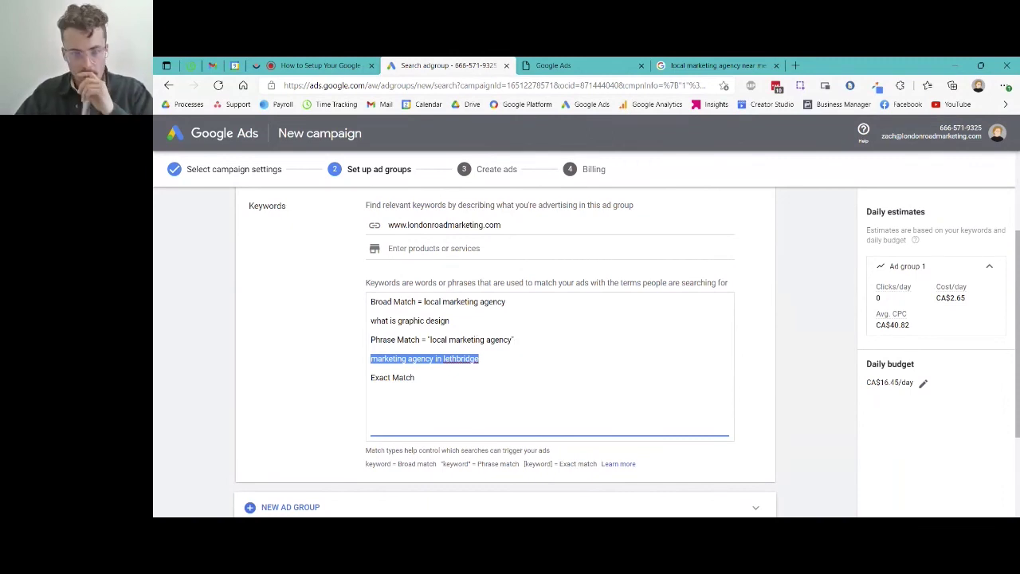
key("Down")
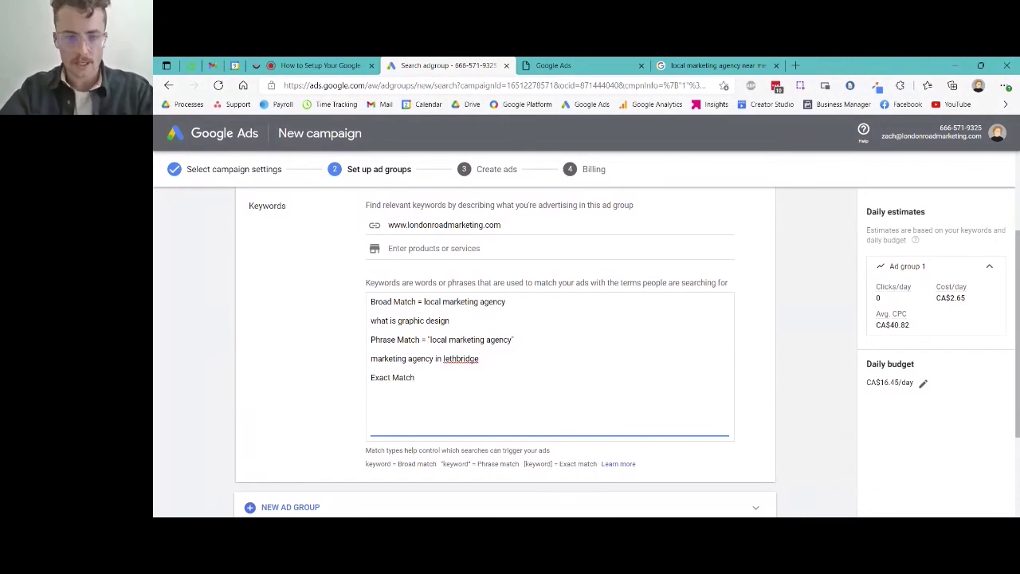
- Add 'Exact Match = [local marketing agency]' and a plain 'local marketing agency' line, then delete all example keywords
type("= ")
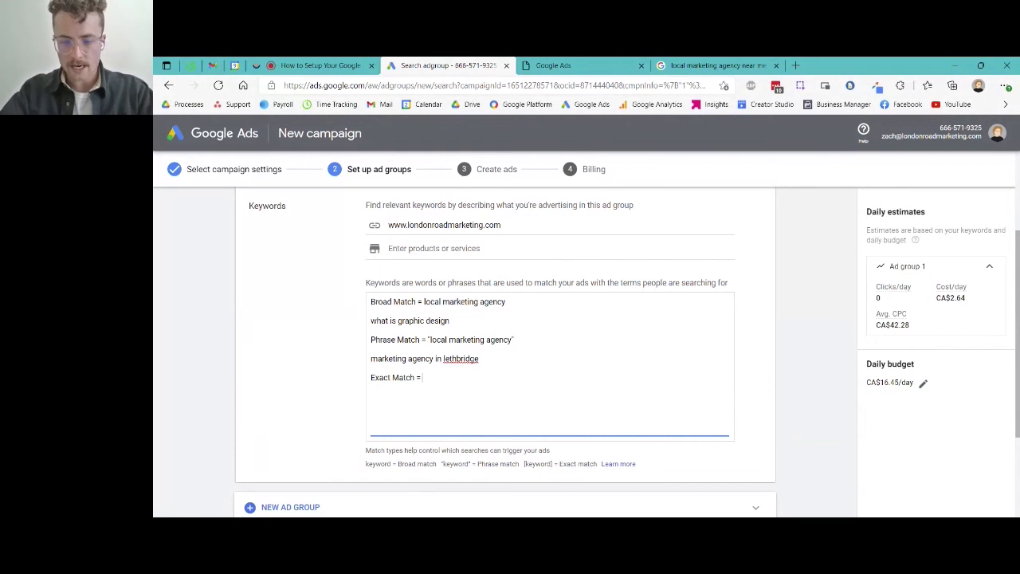
type("[")
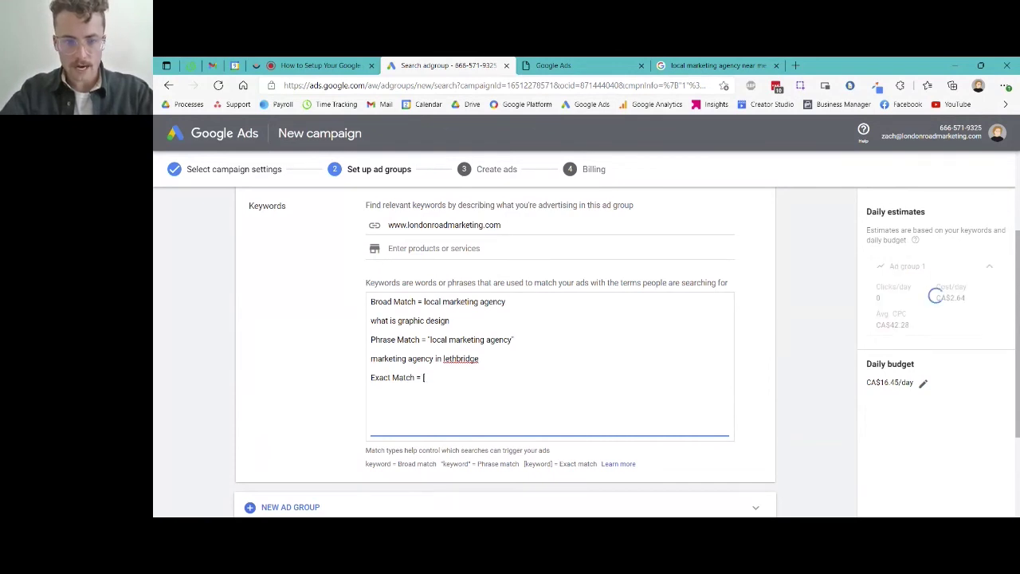
type("local")
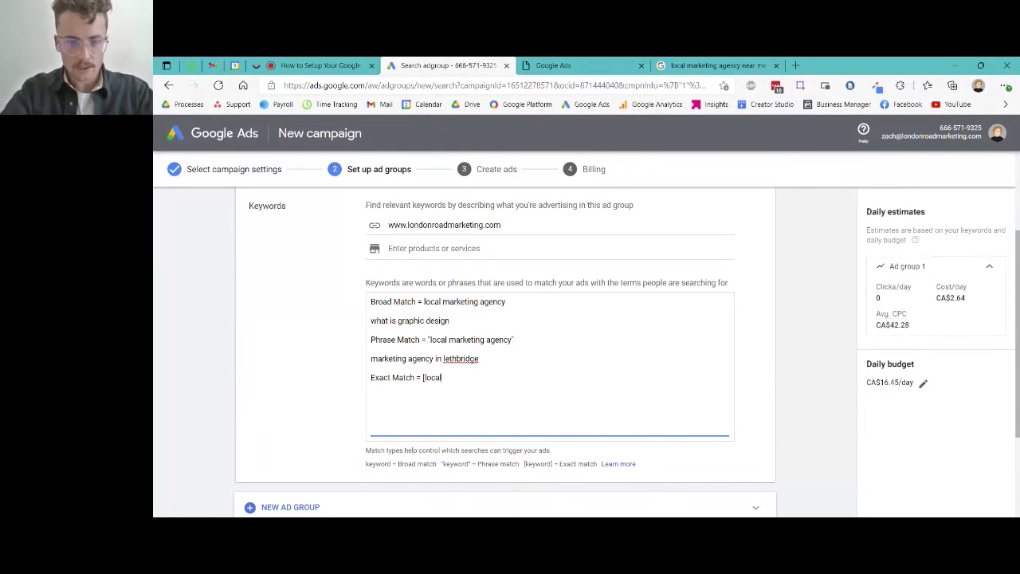
type(" marketing agency] ")
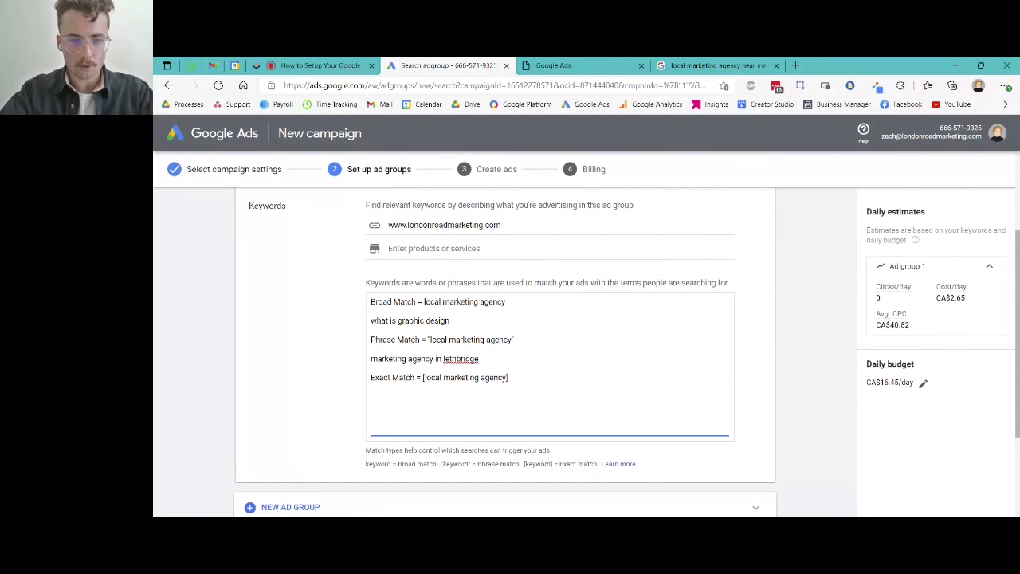
type("local")
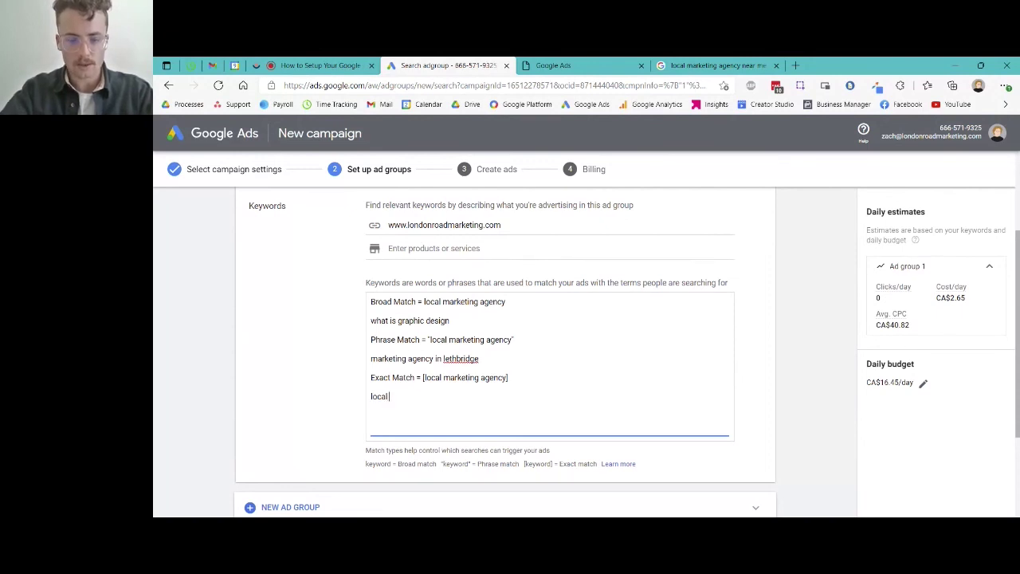
type(" marketing agency")
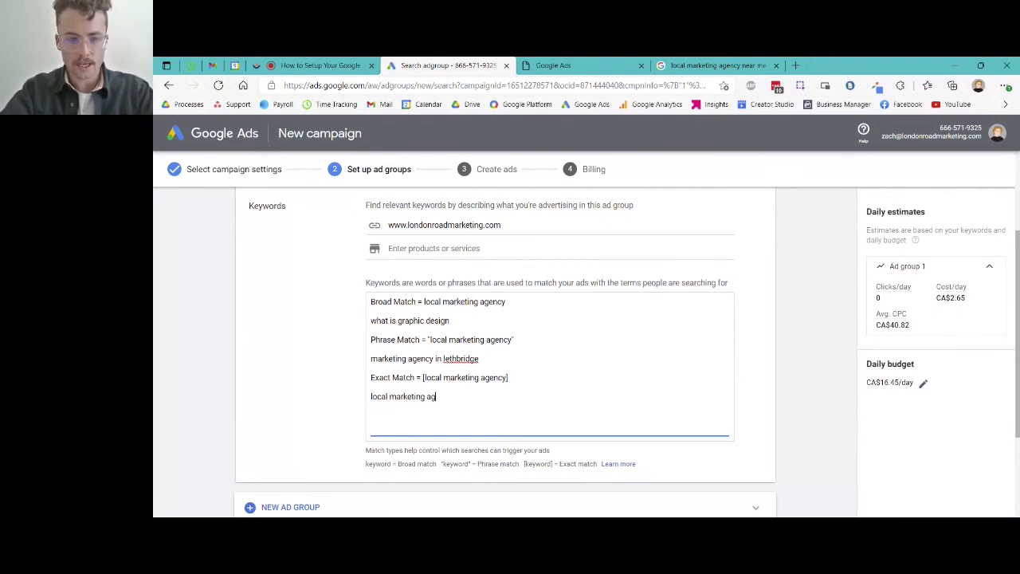
left_click_drag(424, 378, 518, 379)
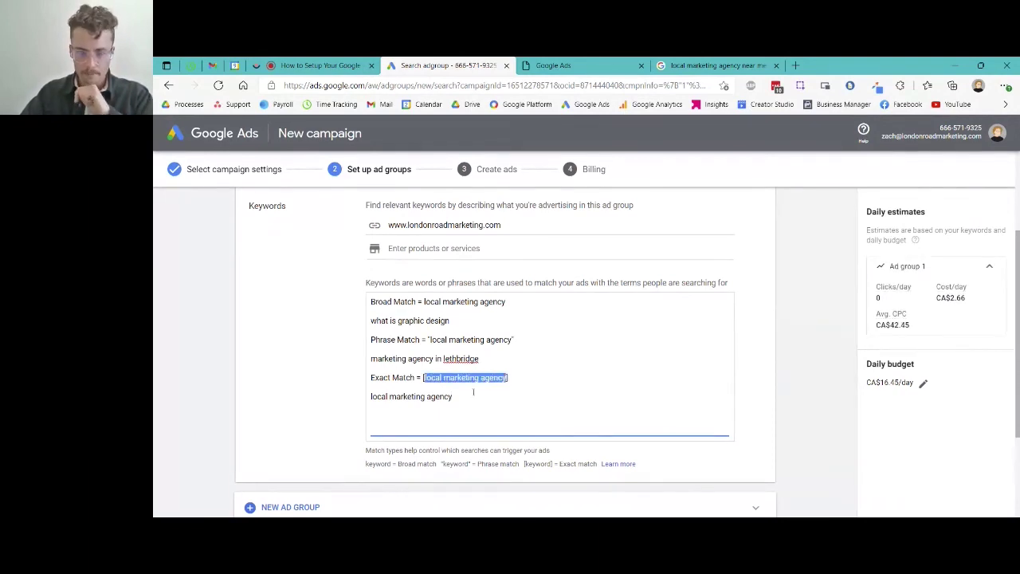
left_click(494, 406)
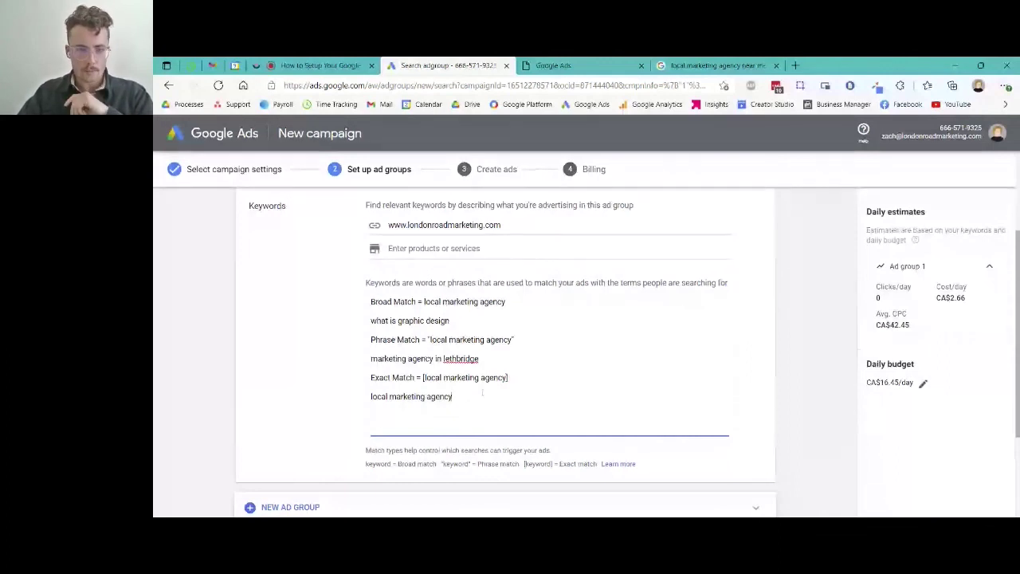
left_click_drag(471, 399, 349, 295)
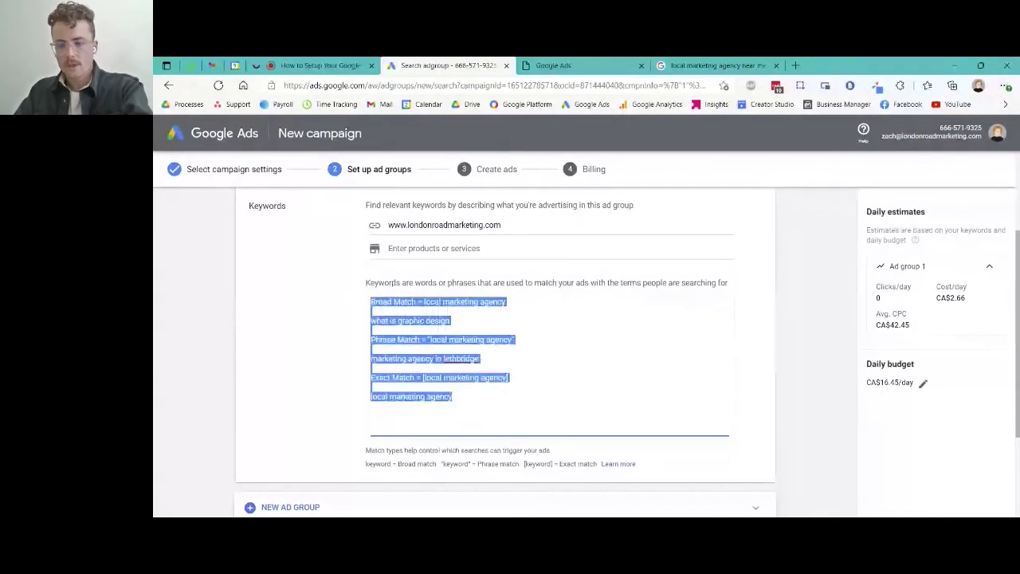
key("BackSpace")
- Replace the default ad group name with 'Graphic Design'
scroll(369, 244, "up", 1)
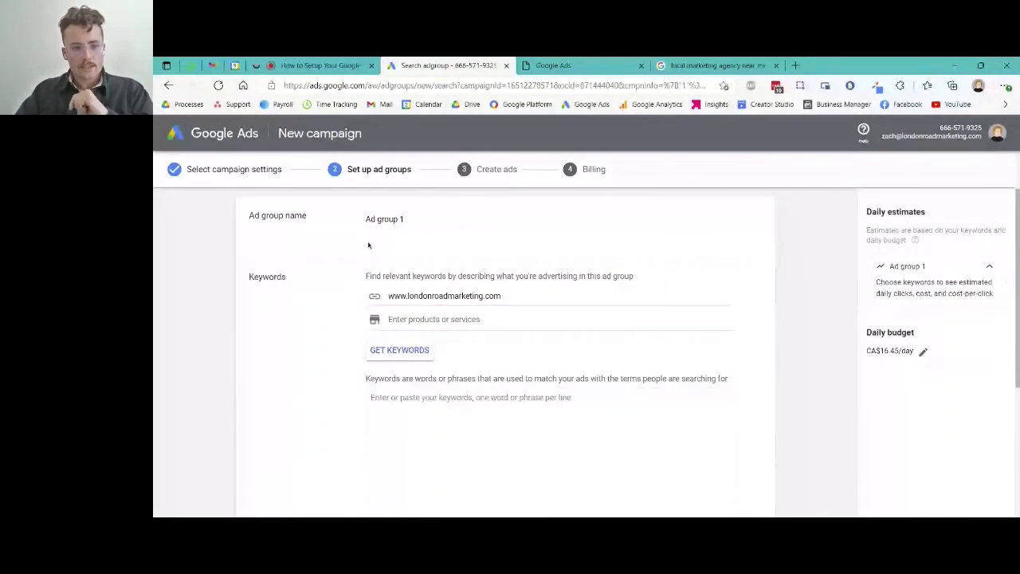
triple_click(368, 232)
type("Graphic Design")
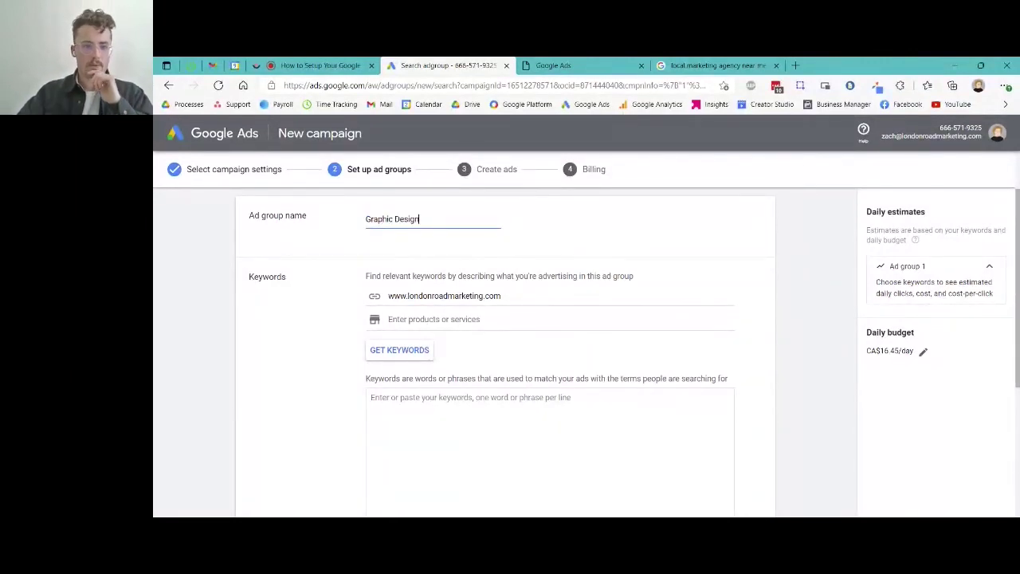
triple_click(535, 231)
left_click(535, 231)
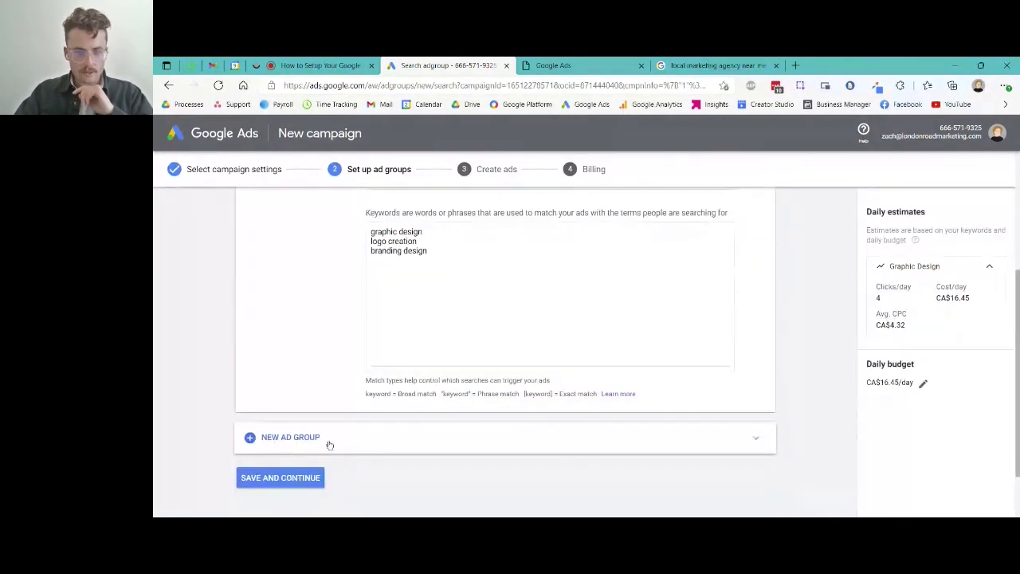
- Scroll through the Graphic Design ad group to review its keywords and click estimates
scroll(342, 439, "up", 3)
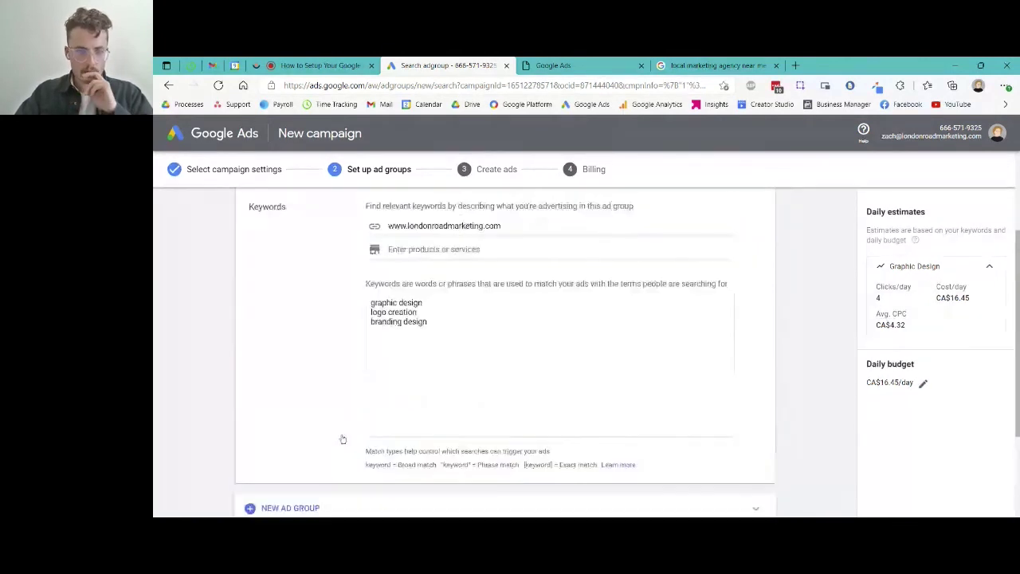
scroll(342, 439, "up", 2)
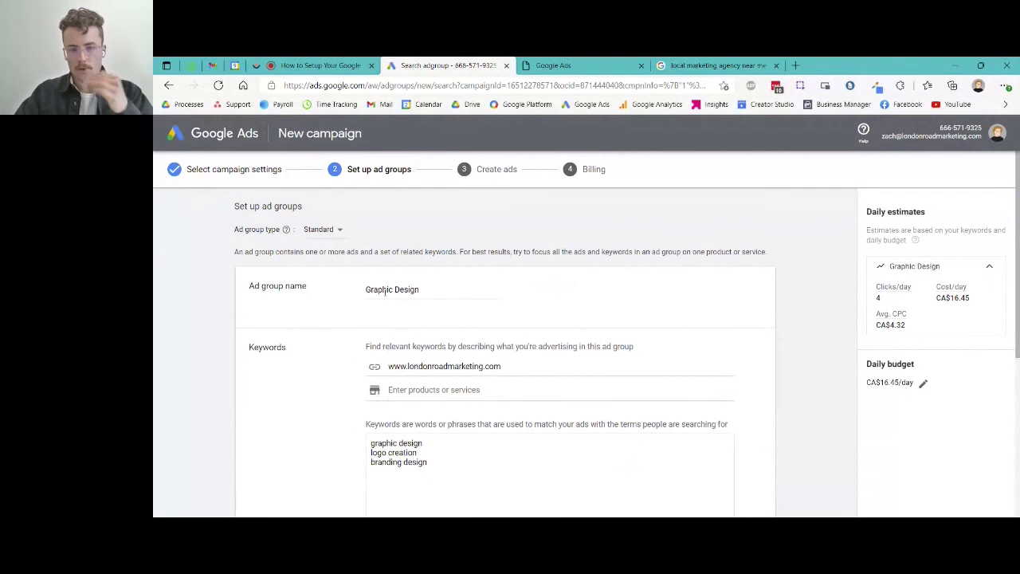
scroll(315, 345, "down", 2)
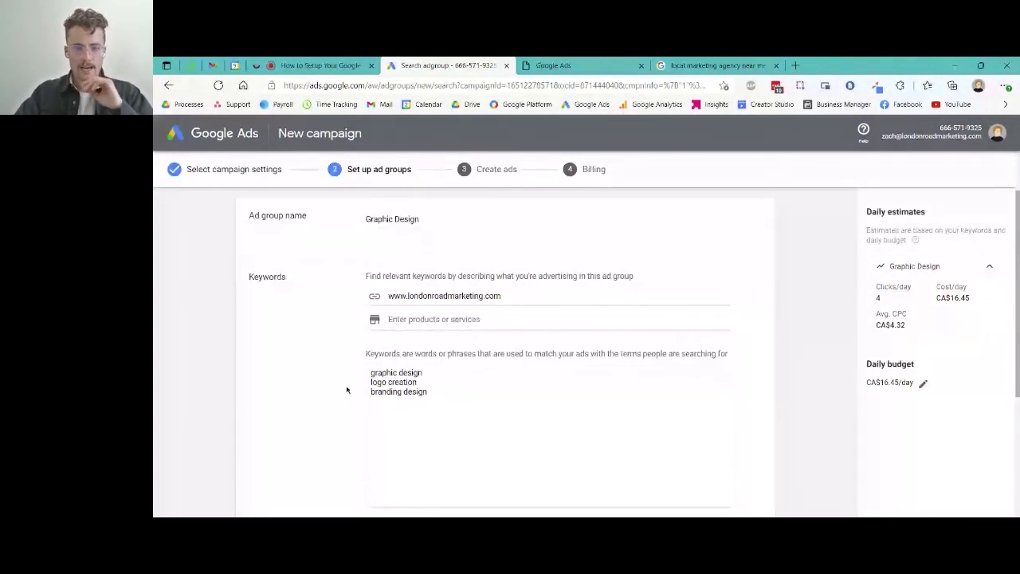
scroll(347, 390, "down", 3)
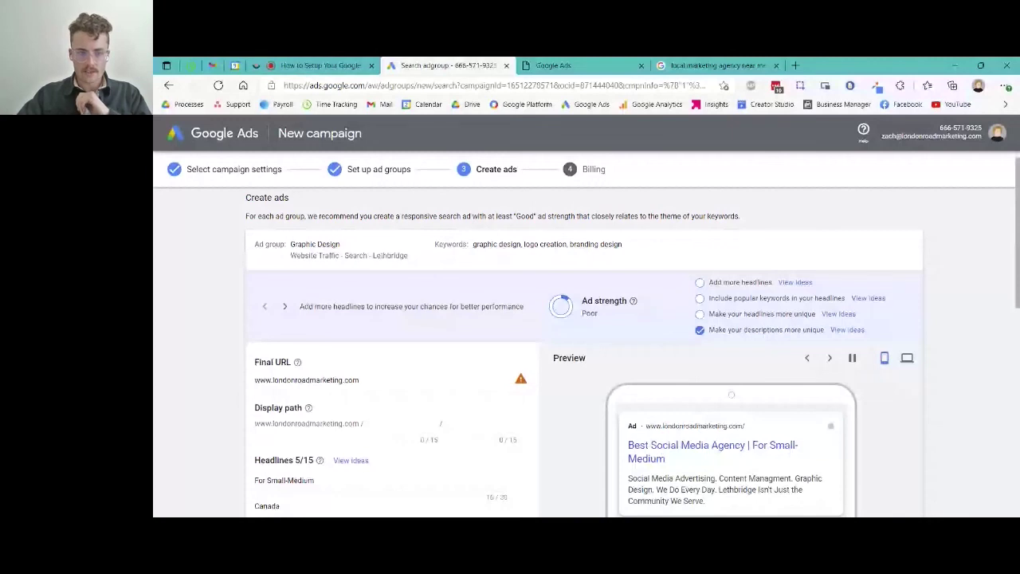
- Delete the headlines Based out of Lethbridge, Lethbridge Chamber Of Commerce, Best Social Media Agency and Canada
scroll(369, 410, "down", 1)
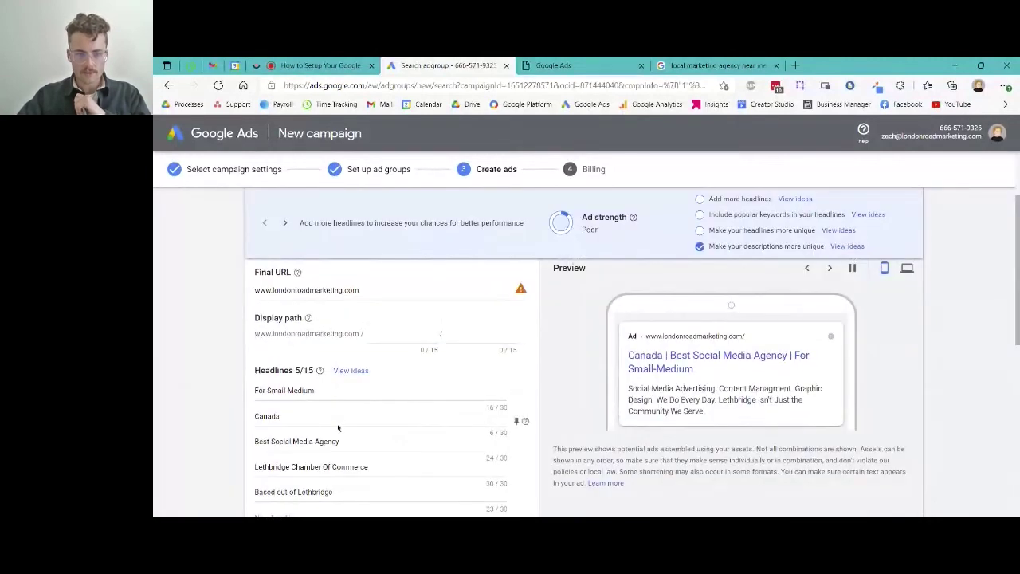
scroll(360, 456, "down", 2)
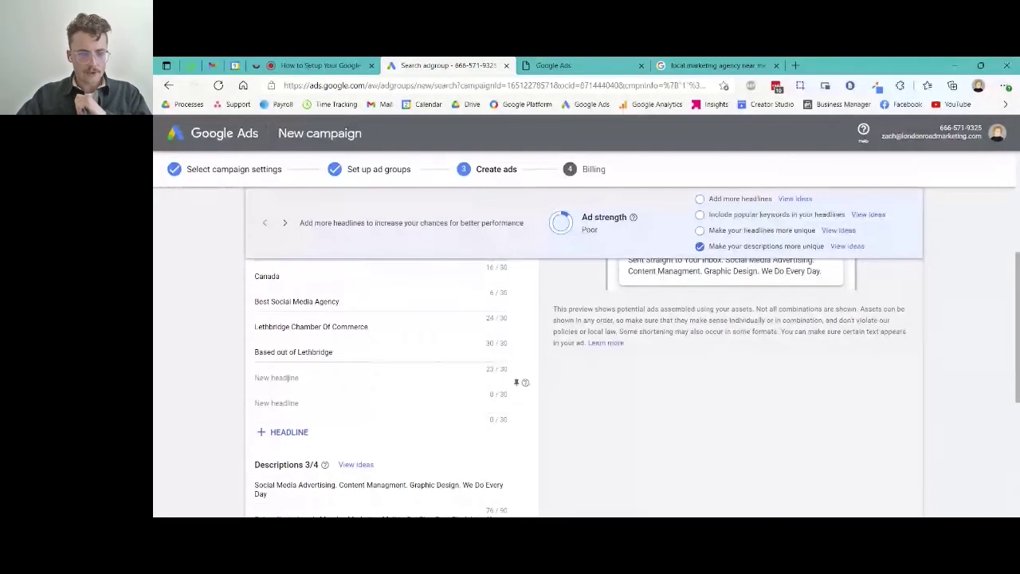
scroll(287, 414, "down", 1)
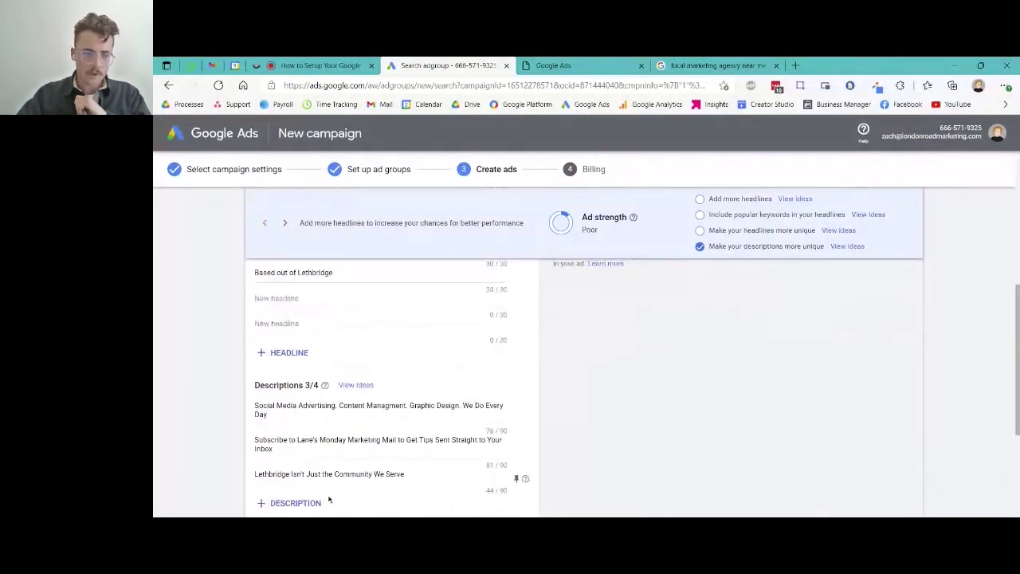
left_click(296, 503)
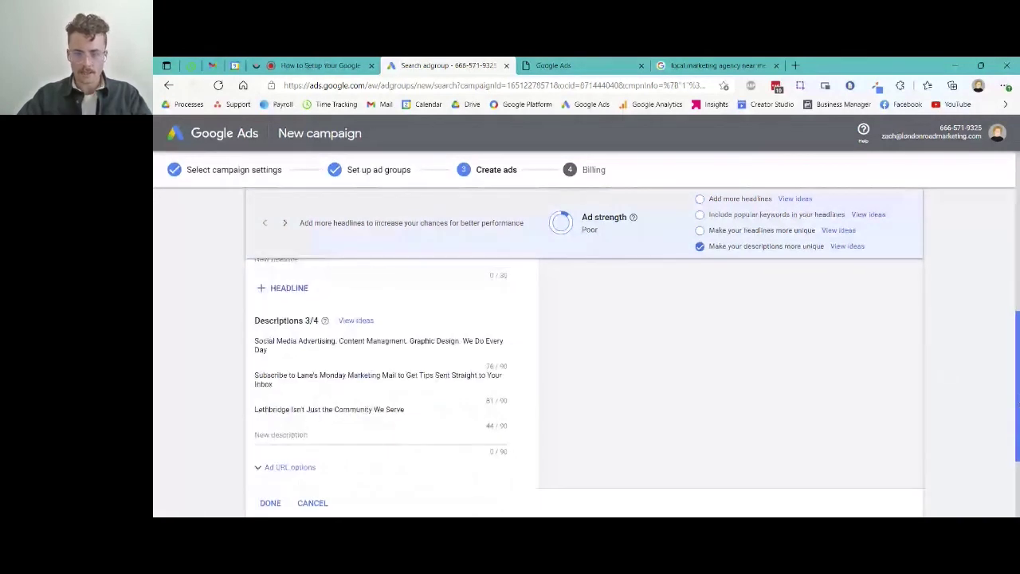
scroll(651, 332, "up", 3)
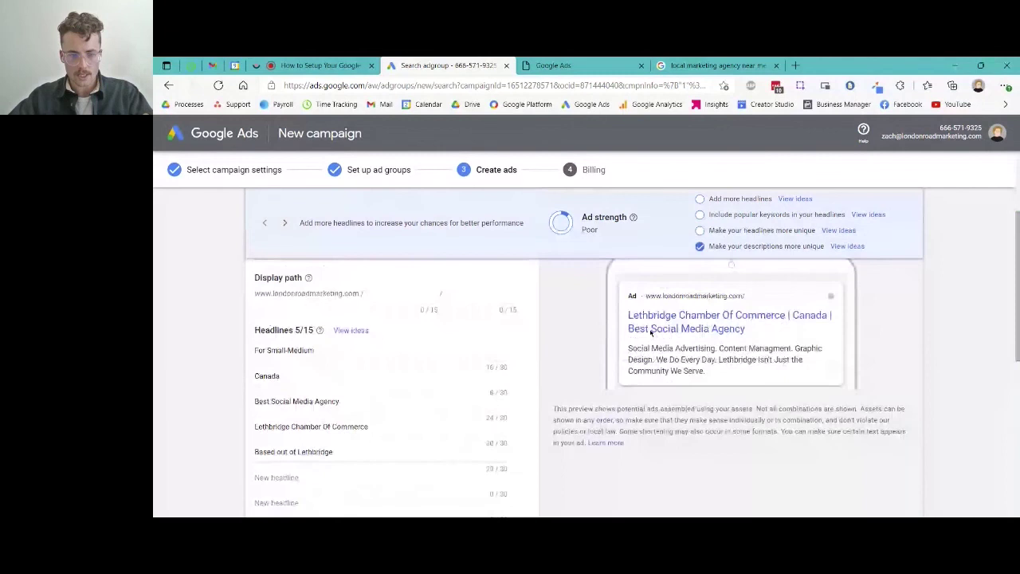
triple_click(311, 452)
key("BackSpace")
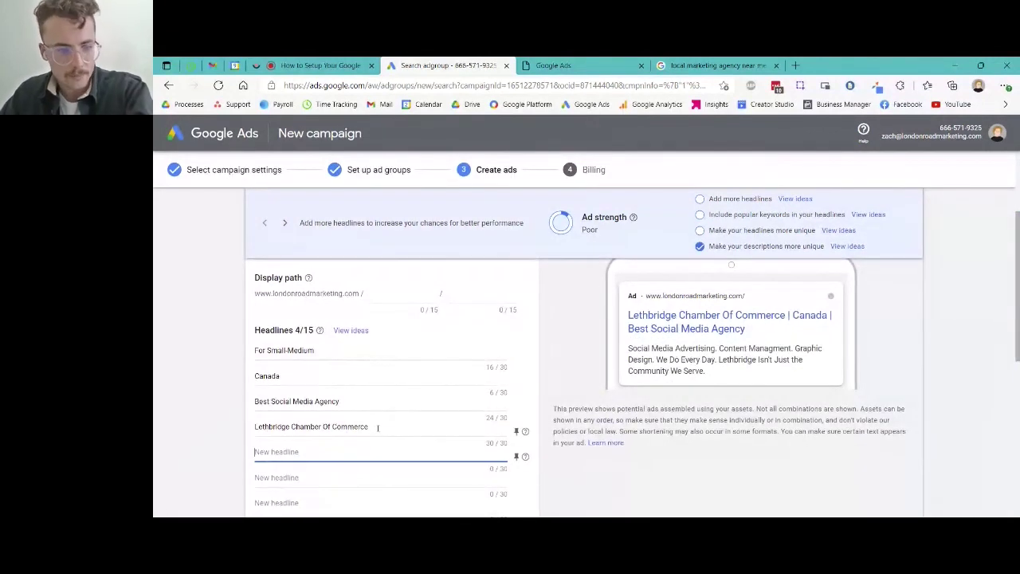
triple_click(377, 427)
key("BackSpace")
left_click_drag(342, 402, 232, 401)
key("BackSpace")
triple_click(286, 376)
key("BackSpace")
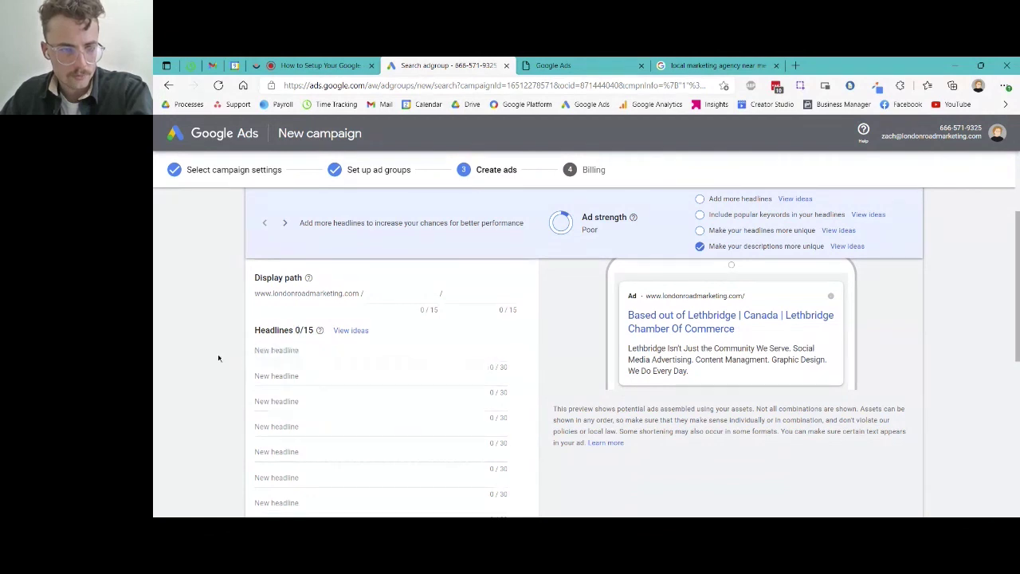
- Delete the remaining prefilled ad descriptions
scroll(218, 356, "down", 5)
left_click_drag(407, 443, 202, 430)
key("BackSpace")
left_click_drag(275, 418, 234, 372)
key("BackSpace")
key("BackSpace")
scroll(211, 377, "up", 7)
scroll(230, 365, "down", 1)
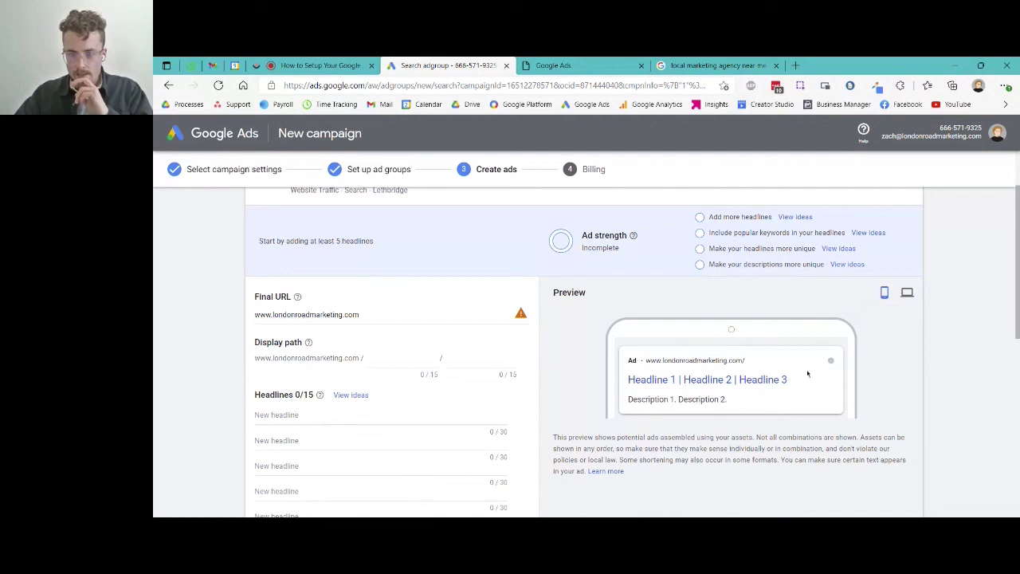
- Preview the ad on desktop and mobile, then set the first headline to 'London Road Marketing'
left_click(908, 293)
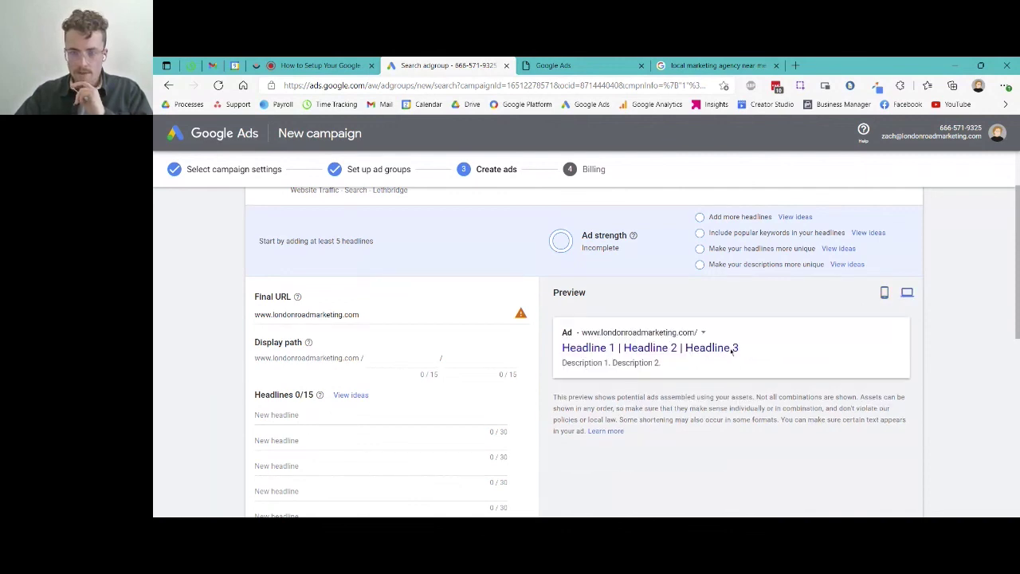
left_click(885, 293)
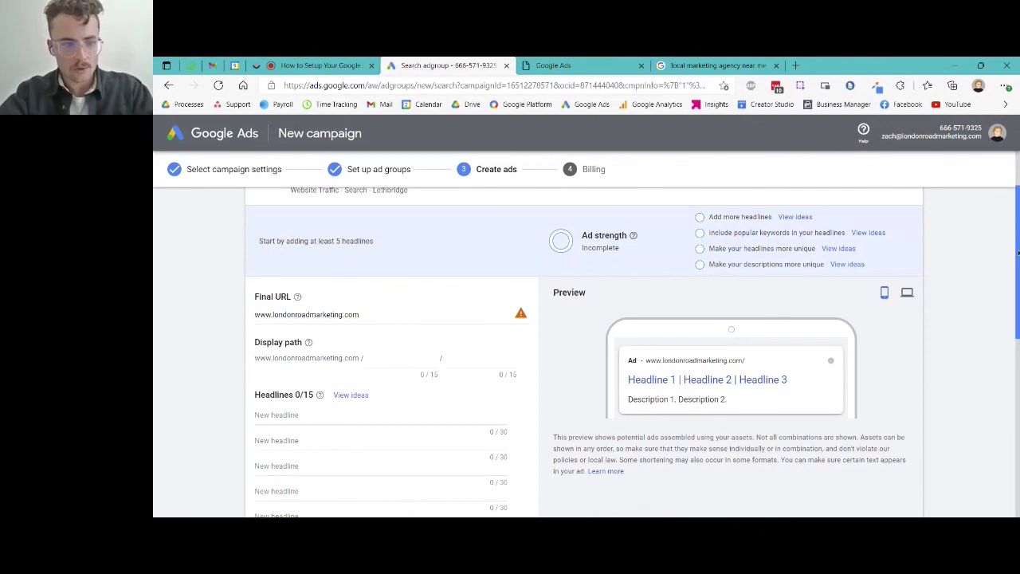
scroll(1018, 254, "down", 1)
left_click(319, 415)
type("London Road Mark")
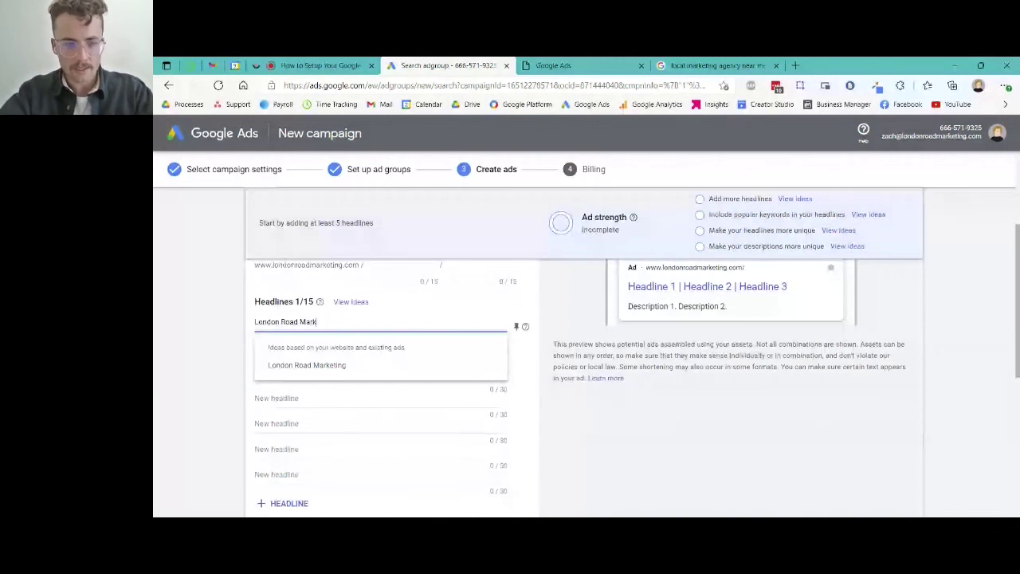
left_click(307, 364)
left_click(279, 347)
- Add the headlines 'Graphic Design' and 'Need Graphic Design in YQL?'
type("Graphic Design")
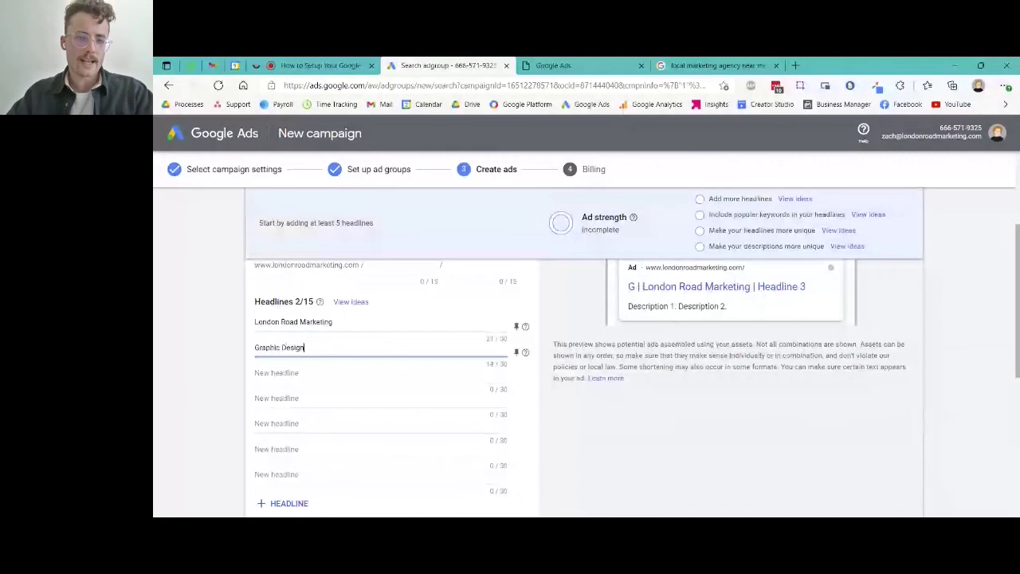
left_click(190, 357)
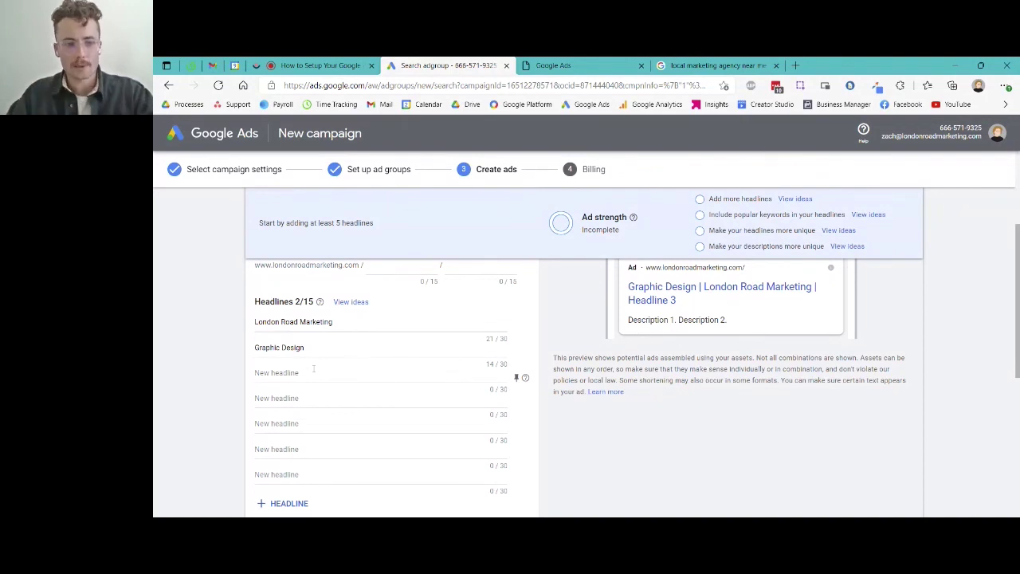
left_click(290, 371)
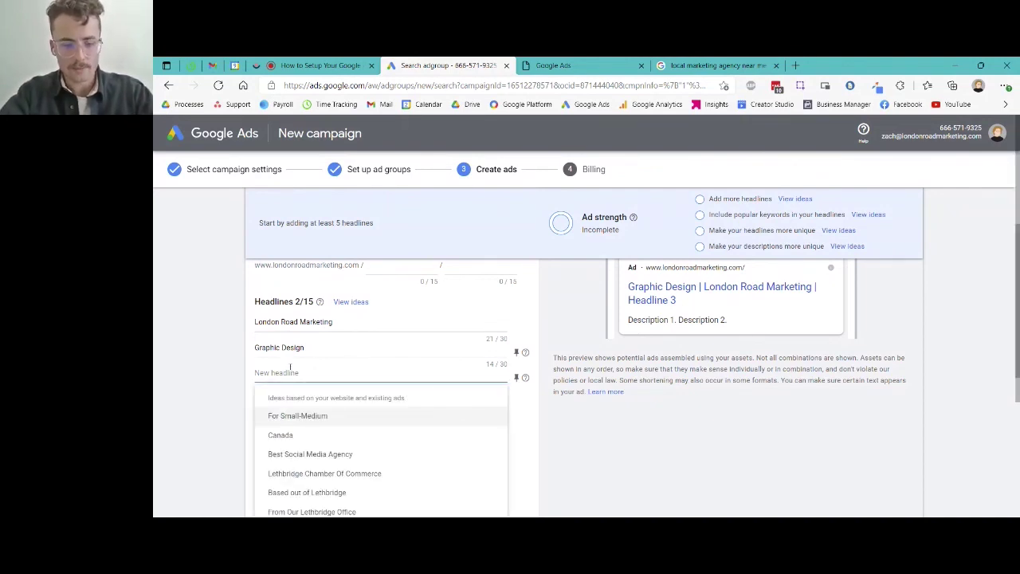
type("Need Graphic D")
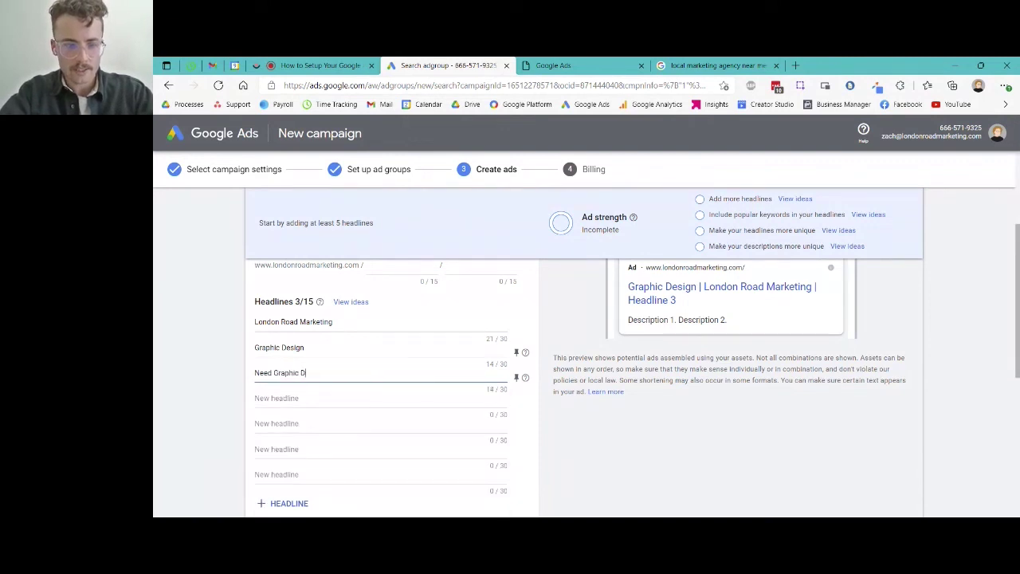
type("esign in Lethbridge?")
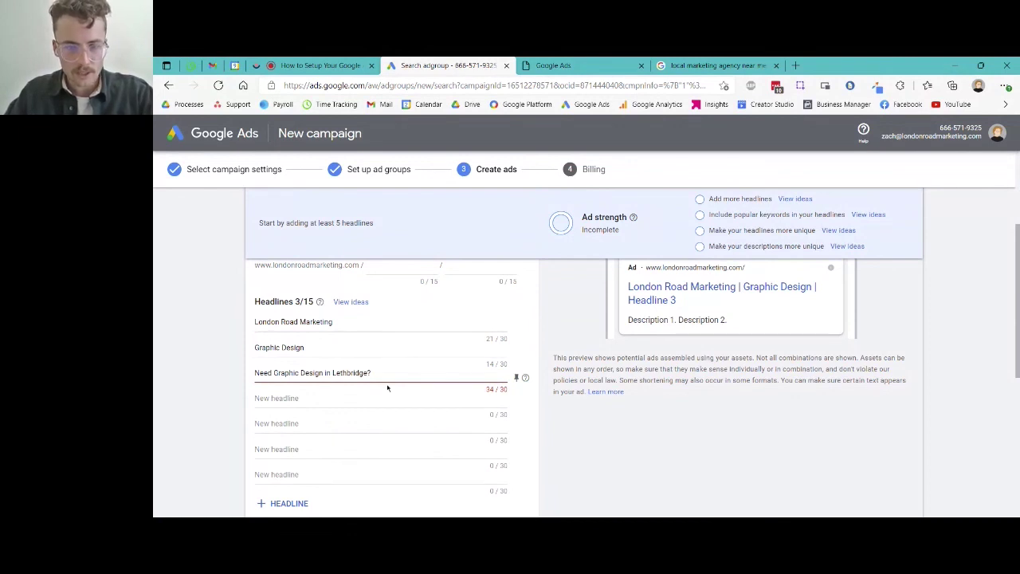
left_click_drag(369, 373, 328, 372)
type("YQL")
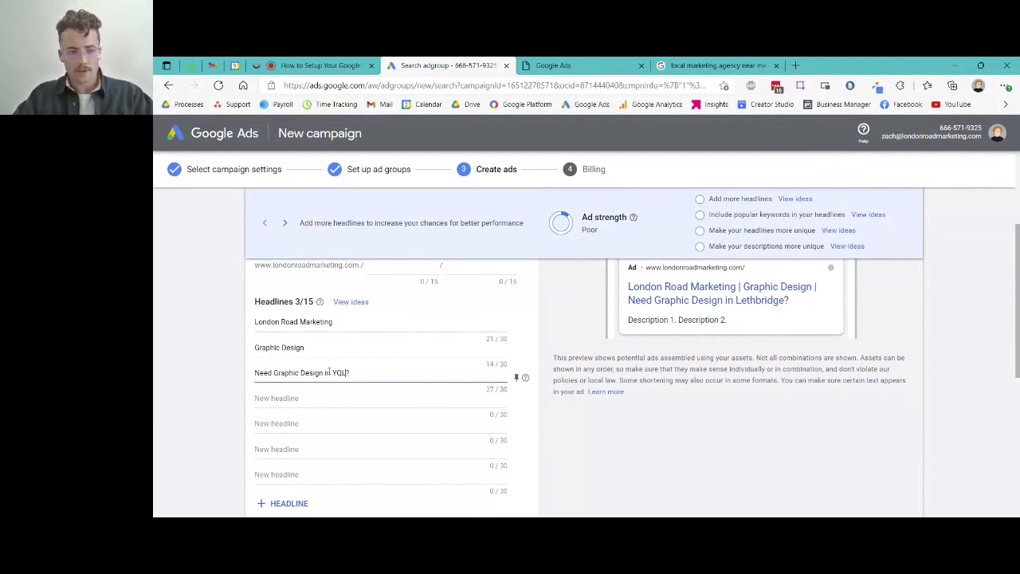
- Add three more empty headline slots to the ad
scroll(328, 372, "down", 1)
left_click(283, 433)
left_click(283, 458)
left_click(283, 483)
scroll(353, 410, "up", 2)
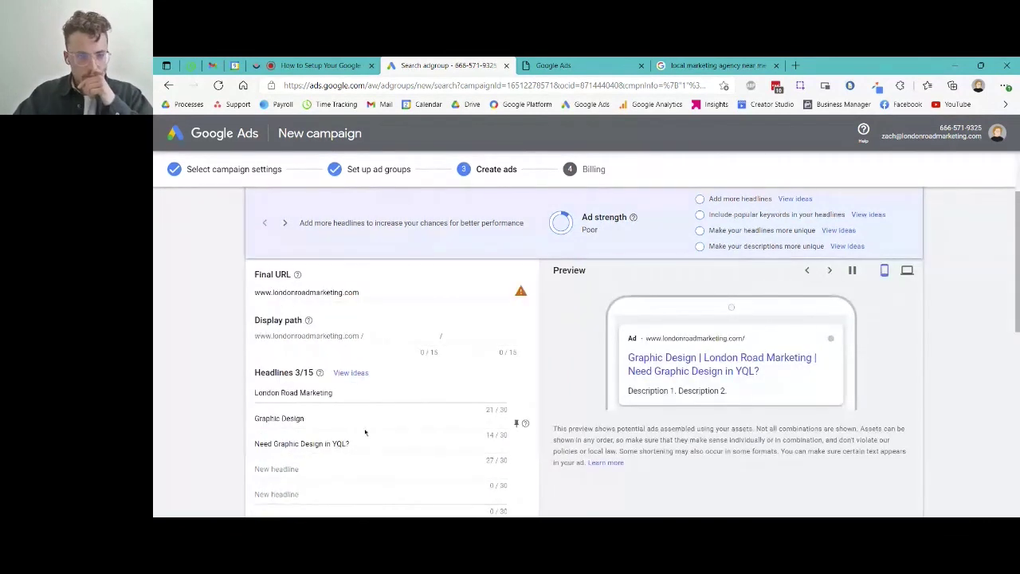
scroll(371, 415, "down", 5)
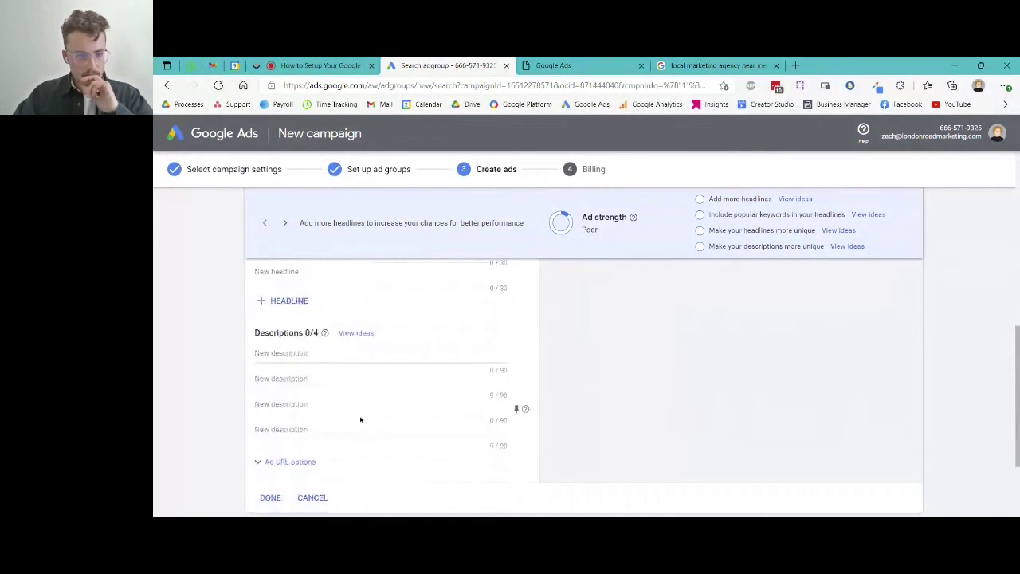
- Enter descriptions 'We remove the mystery of marketing for business owner' and 'Our graphic design can take your businesses print to the next level'
left_click(354, 352)
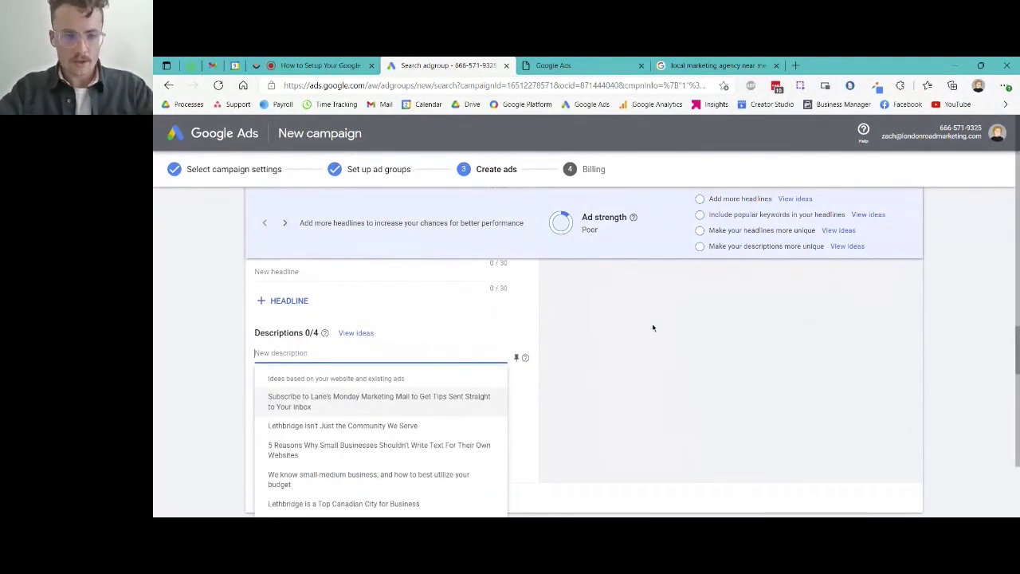
type("We remove")
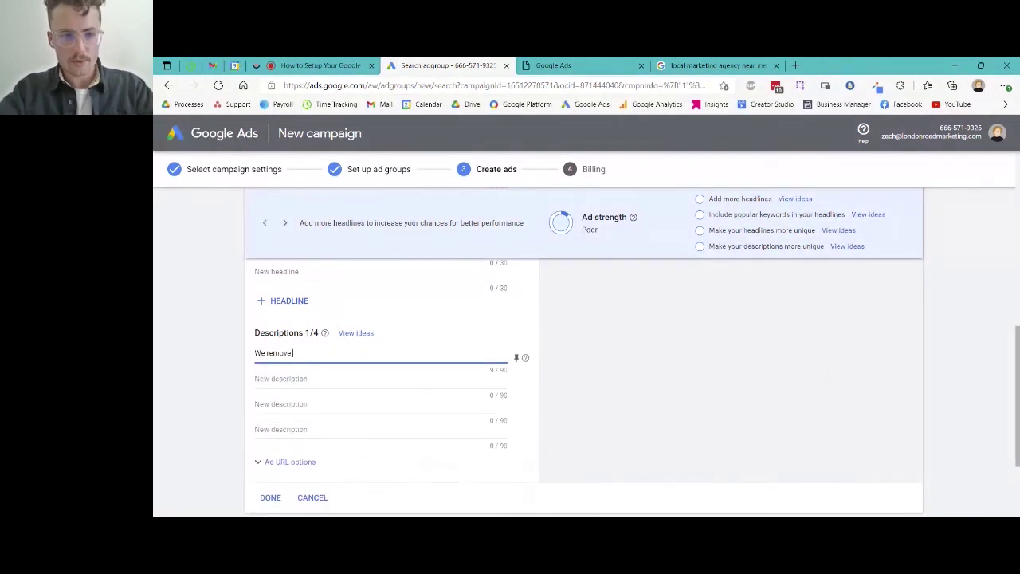
type(" the mystery")
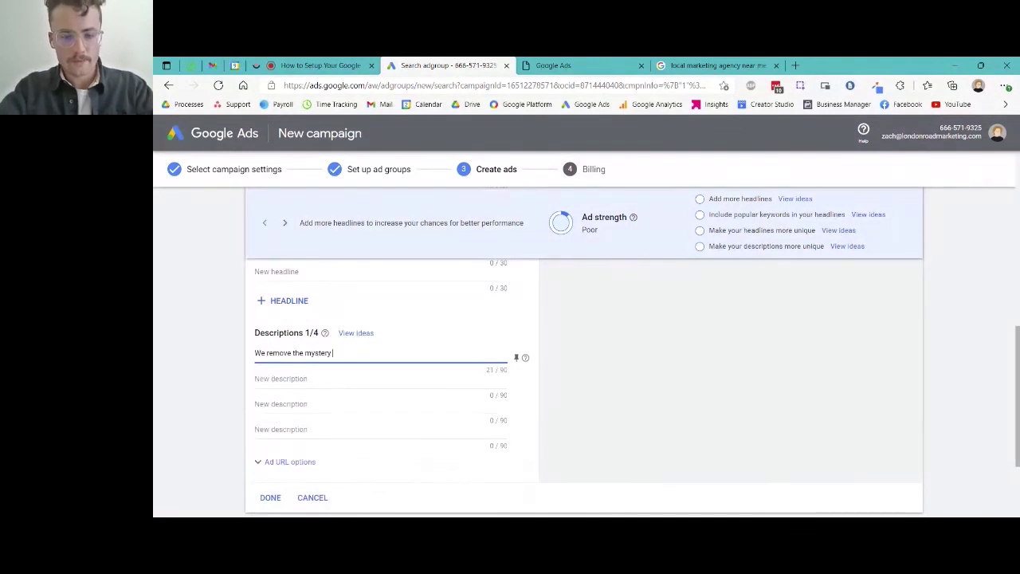
type(" of marketing for business owners.")
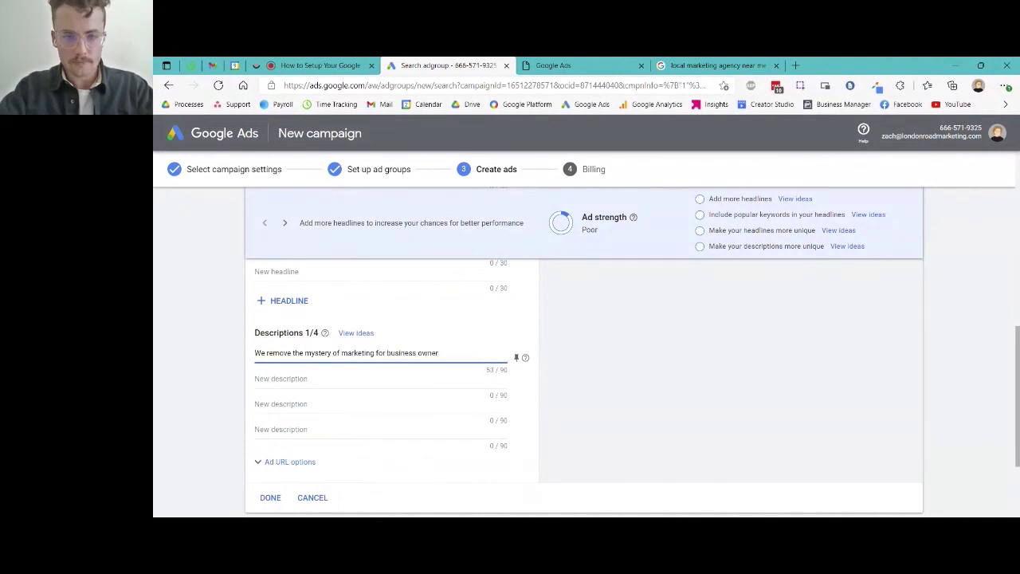
left_click(435, 378)
type("Our graphic design can take yo")
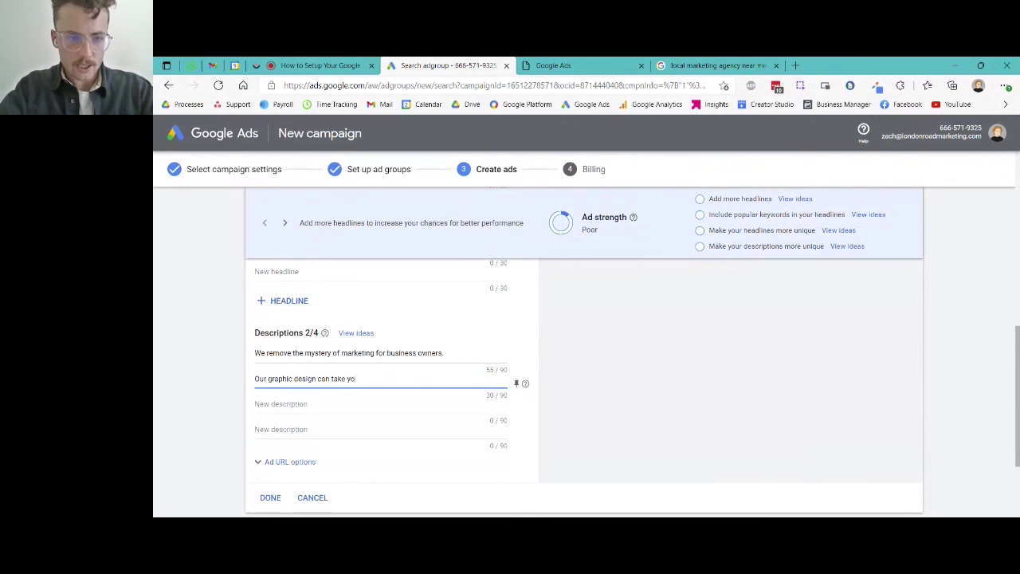
type("ur businesses")
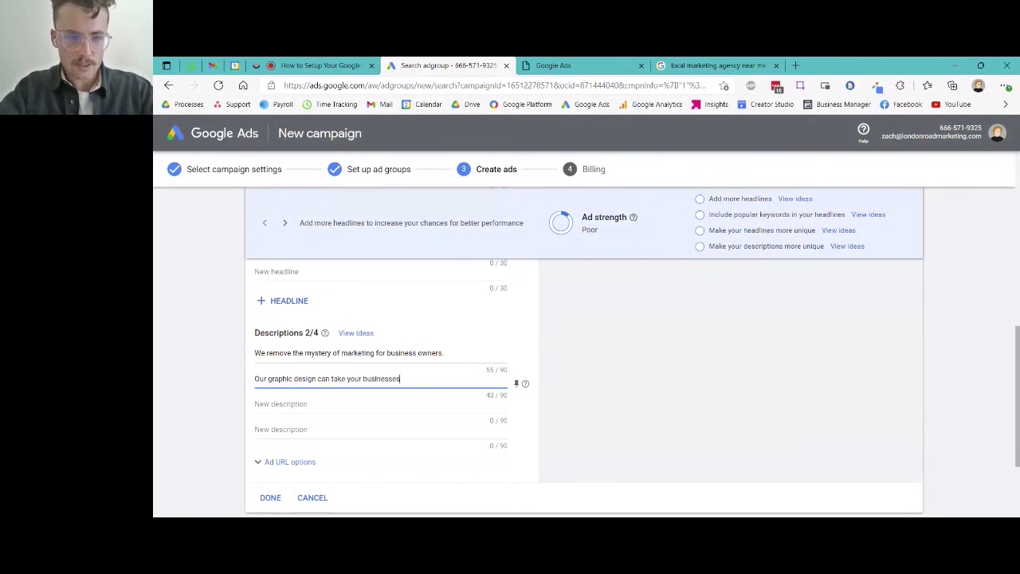
type(" print to the ne")
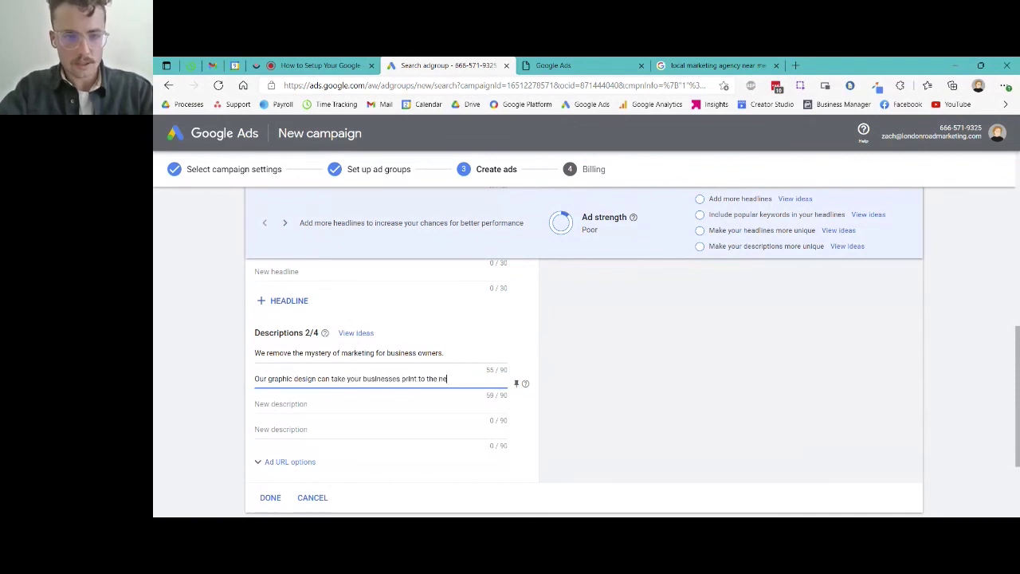
type("xt level.")
left_click(699, 390)
scroll(703, 397, "up", 1)
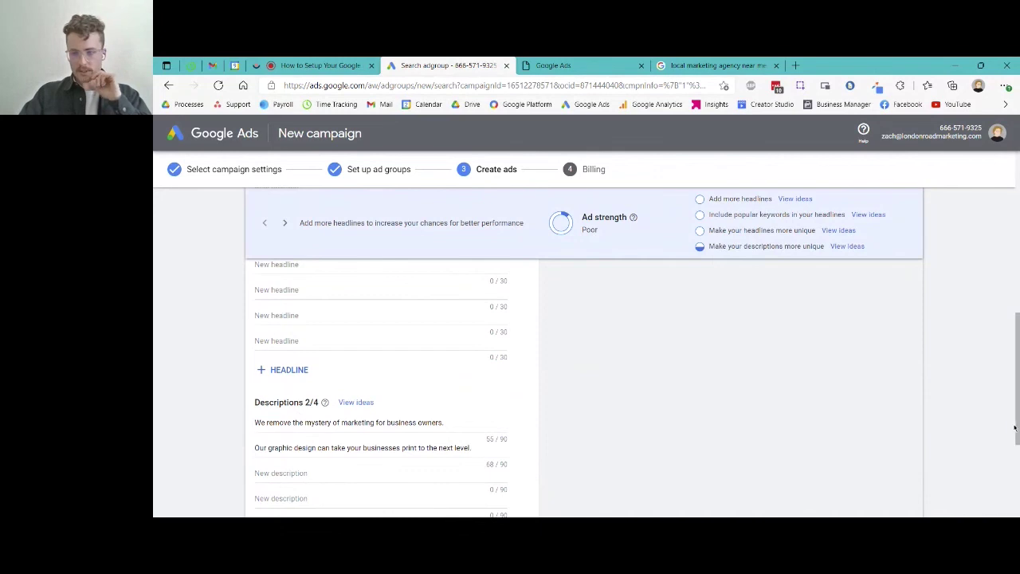
scroll(651, 497, "up", 2)
scroll(651, 446, "up", 2)
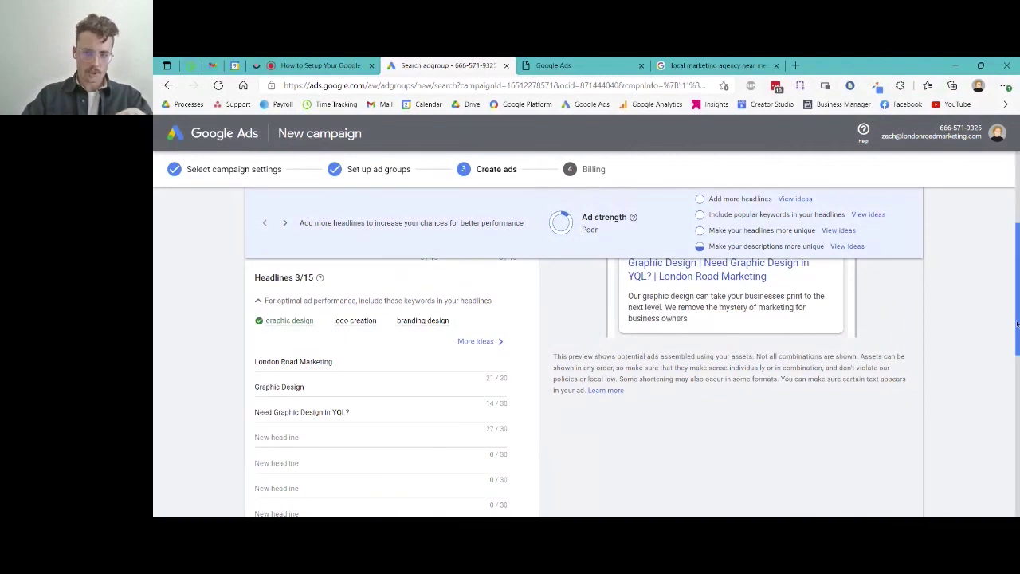
left_click_drag(1016, 325, 1016, 316)
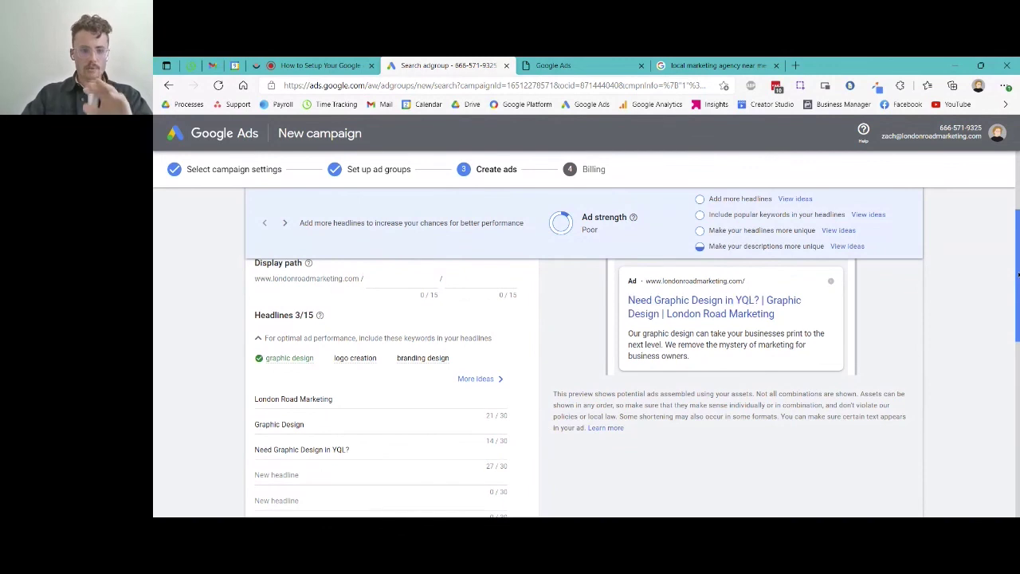
left_click_drag(1019, 275, 1013, 257)
scroll(1012, 258, "up", 1)
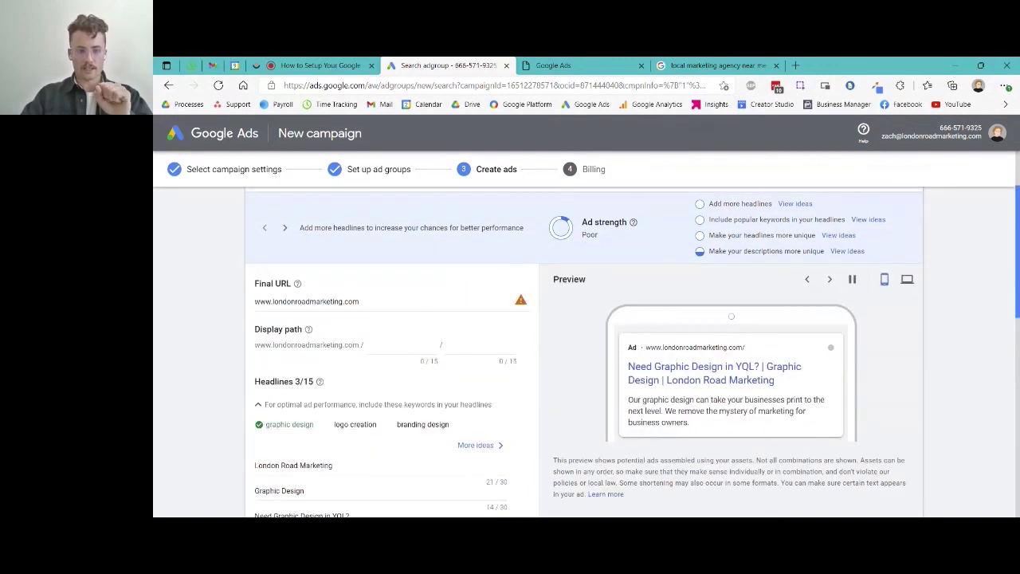
scroll(970, 342, "down", 6)
scroll(968, 367, "up", 6)
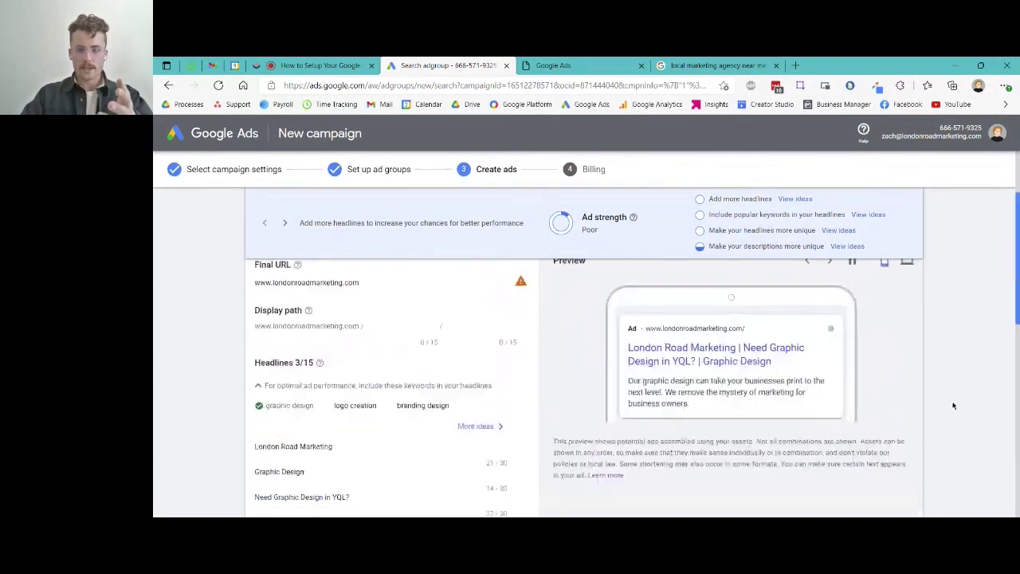
scroll(993, 344, "down", 6)
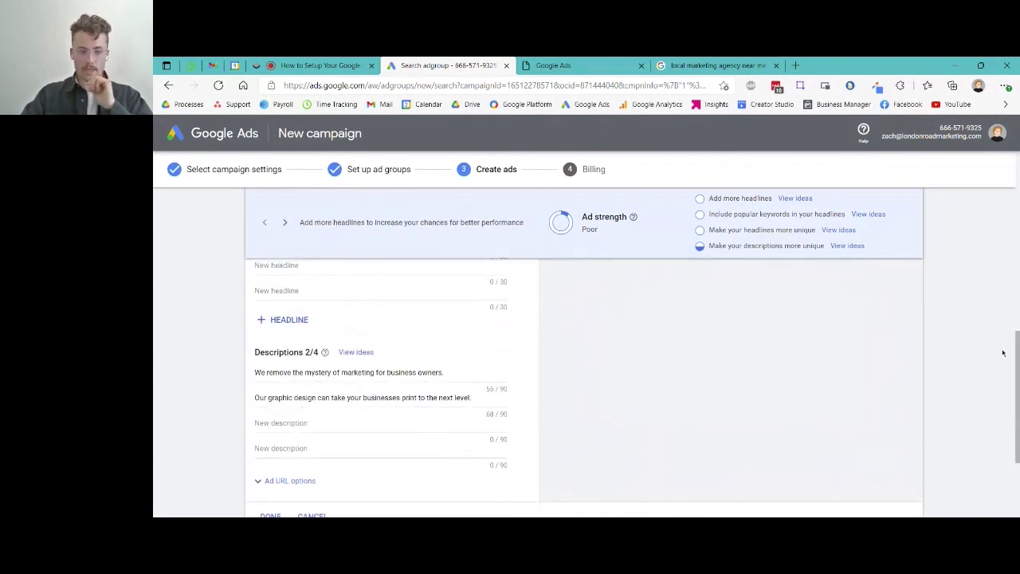
scroll(1003, 353, "down", 1)
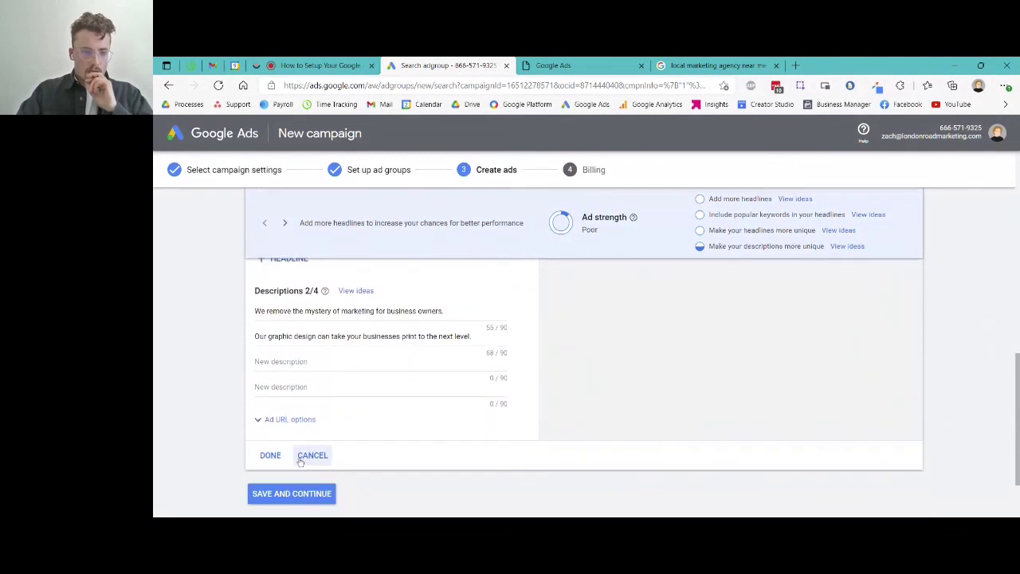
- Finish the ad, confirm it belongs to the Graphic Design ad group, and save the ads step
left_click(266, 455)
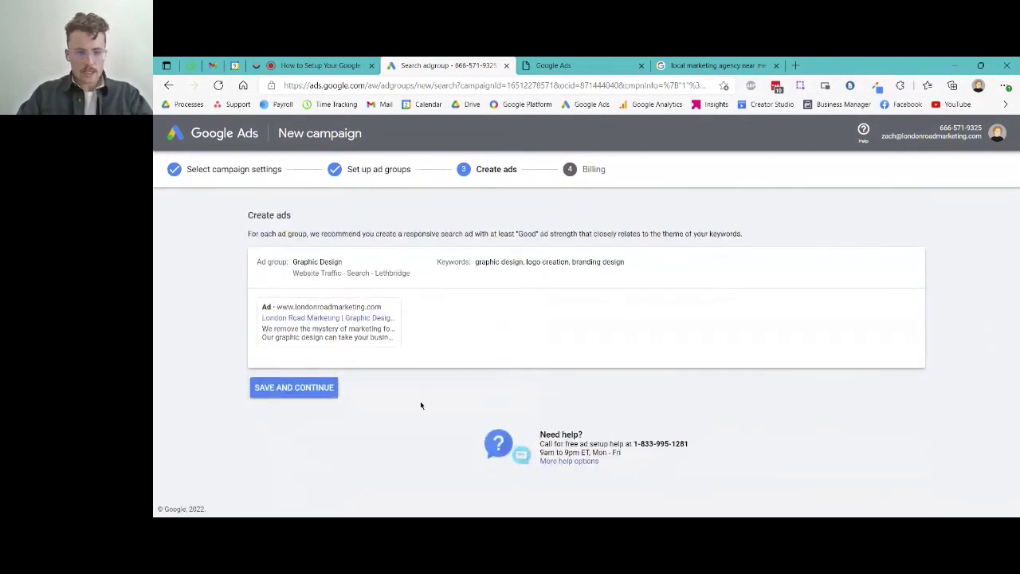
mouse_move(433, 330)
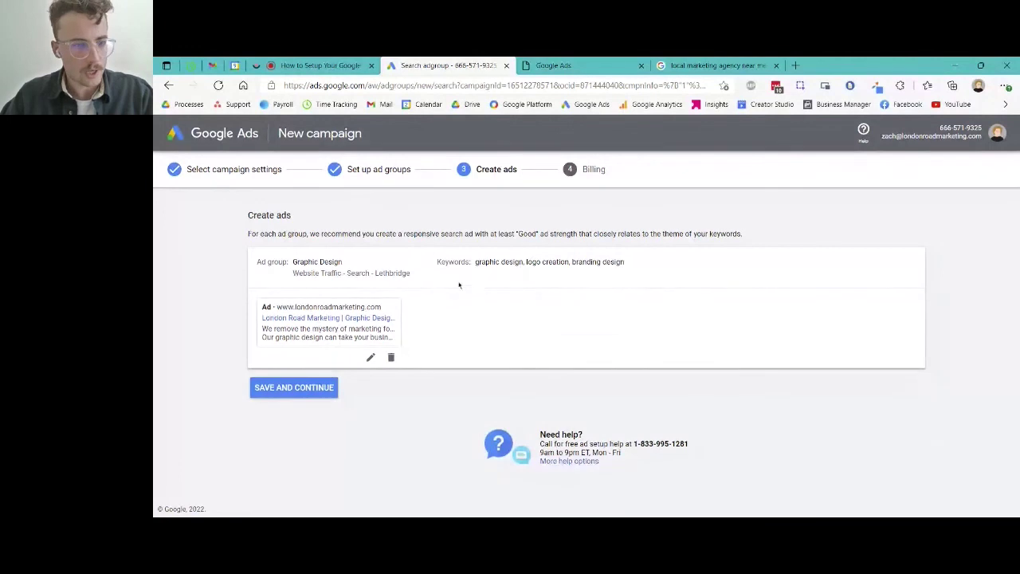
left_click(292, 261)
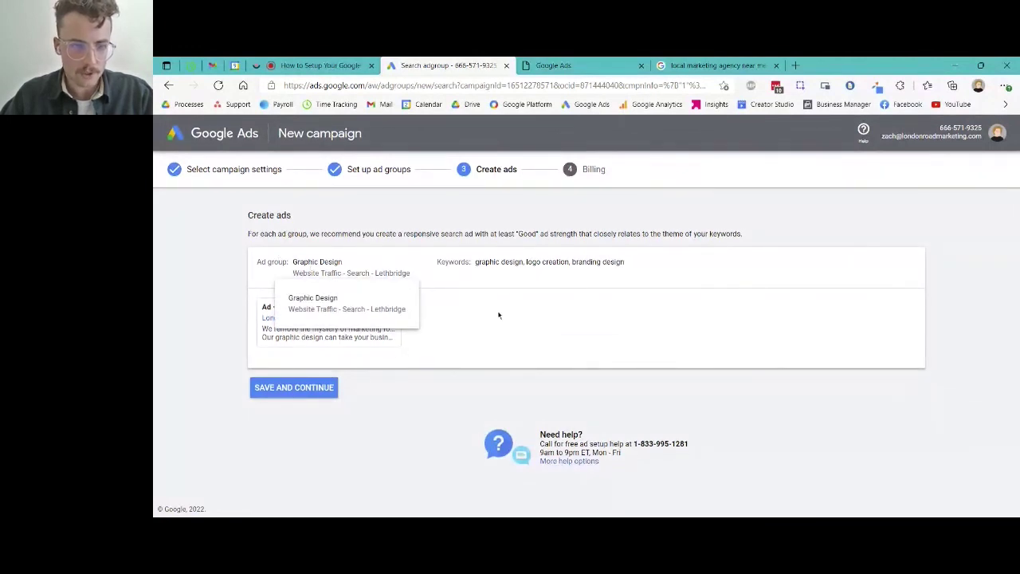
left_click(546, 319)
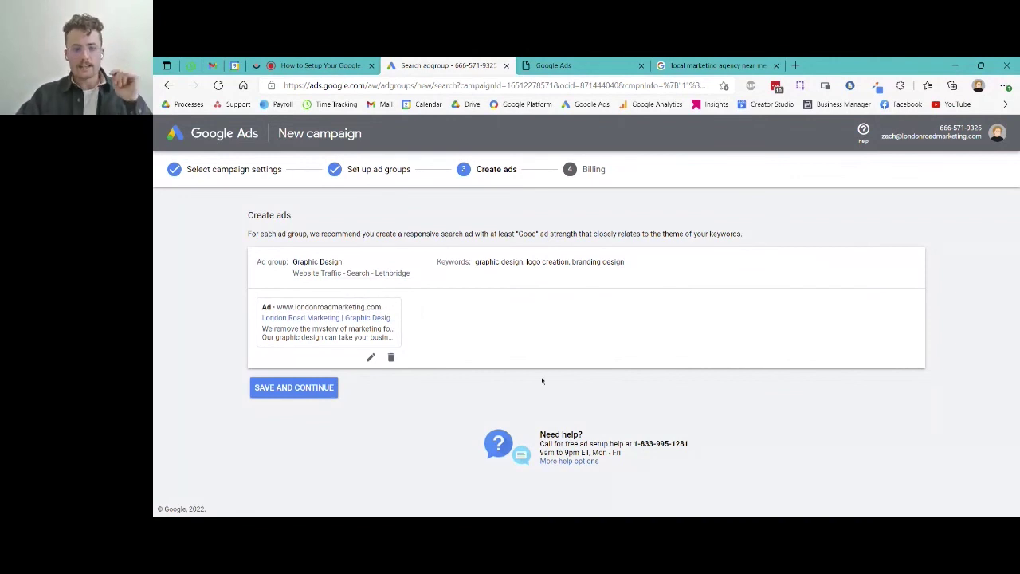
left_click(318, 390)
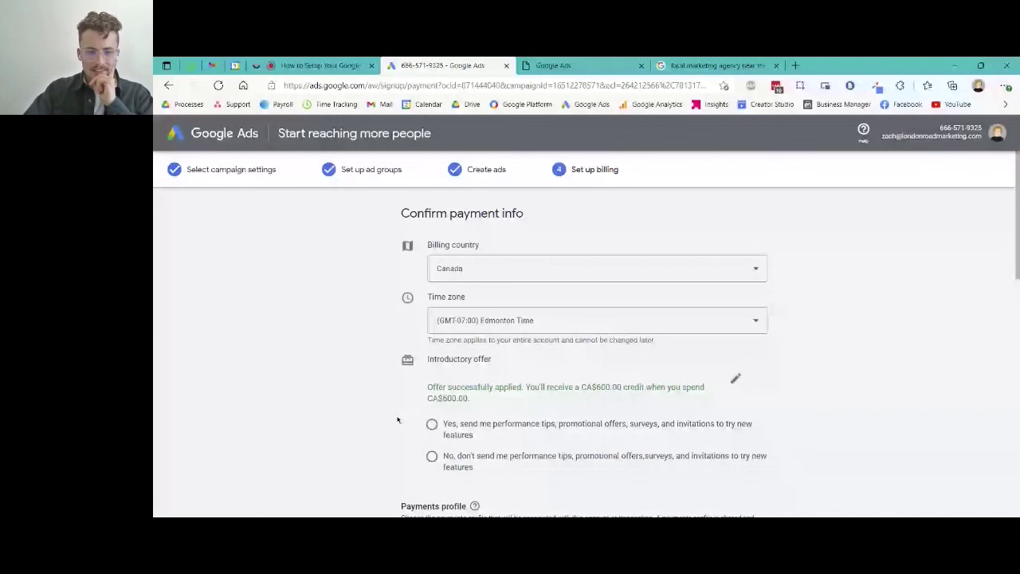
- Decline performance tips and promotional emails, and choose to create a new payments profile
left_click(634, 458)
scroll(634, 459, "down", 2)
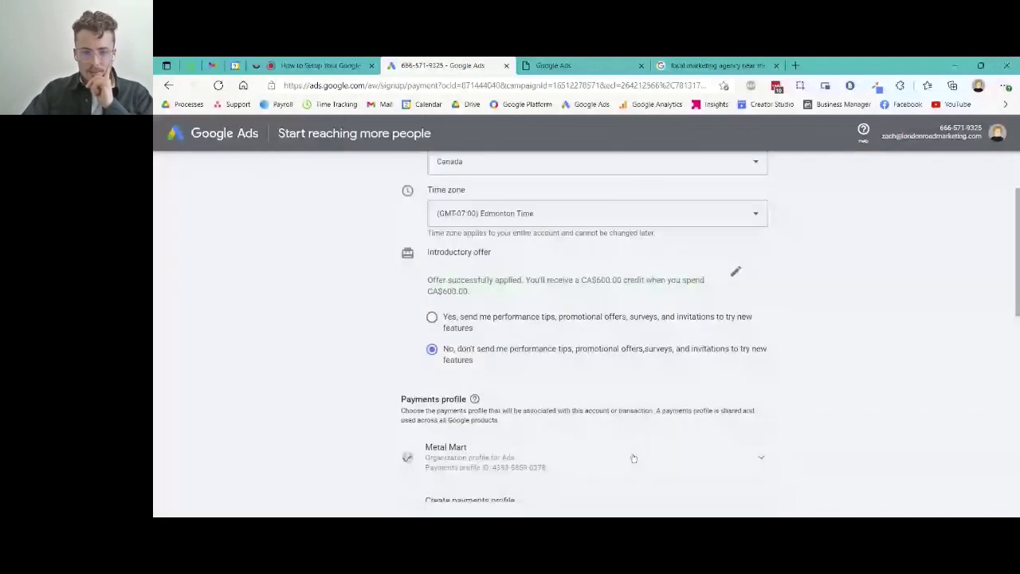
left_click(508, 501)
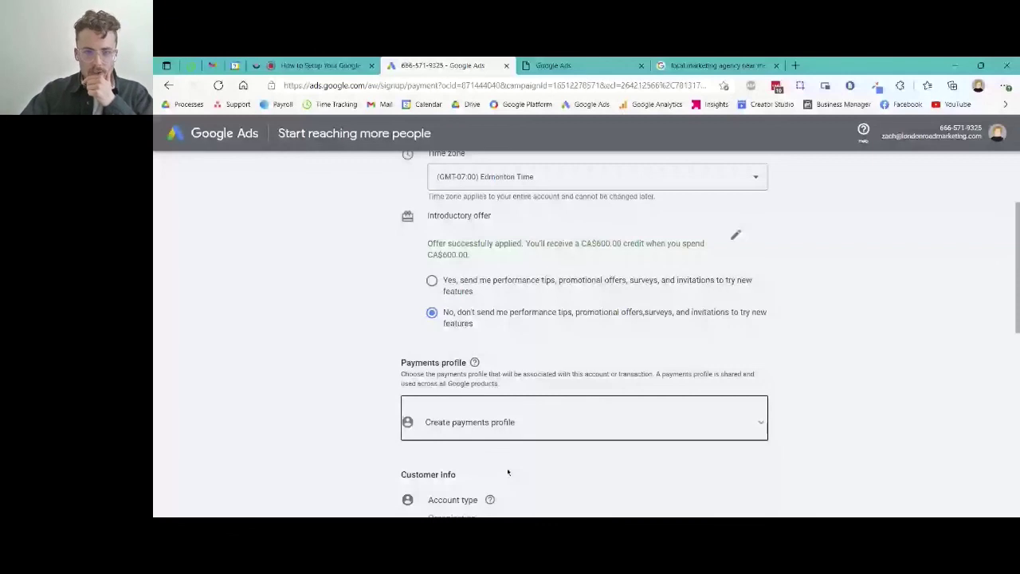
- Accept the Google Ads terms and conditions and submit the payment information
scroll(483, 327, "down", 4)
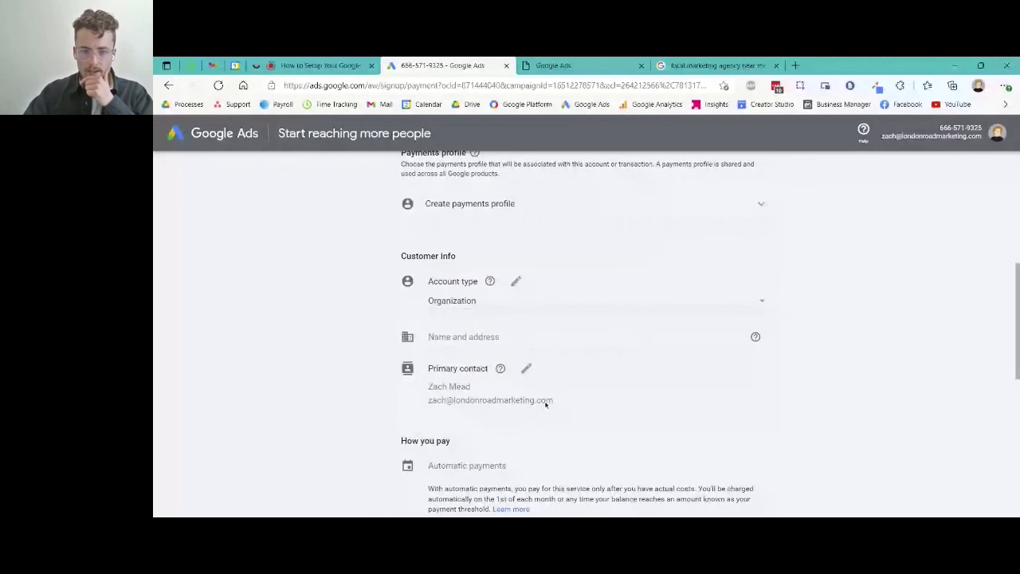
scroll(508, 377, "down", 3)
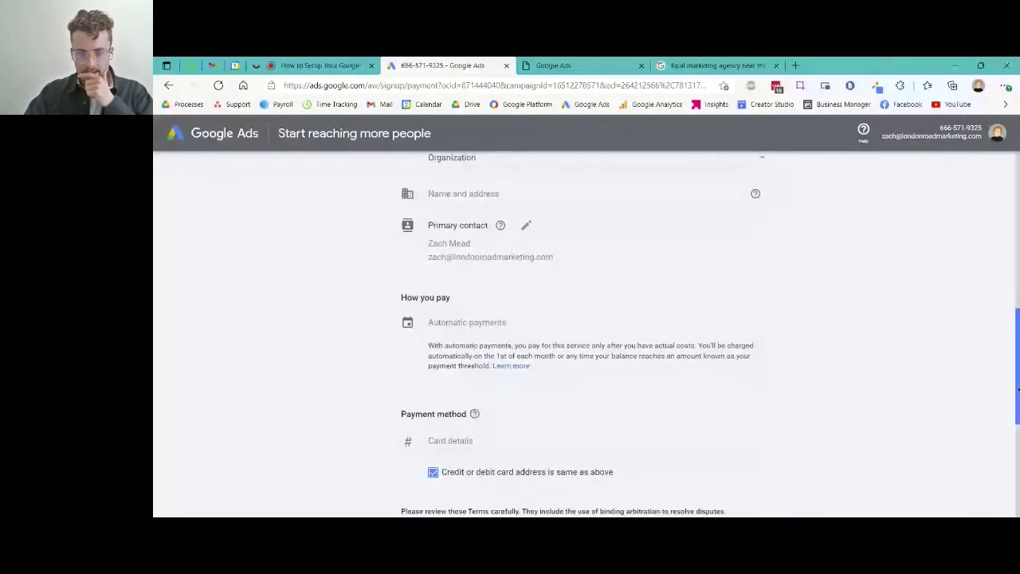
left_click_drag(1018, 389, 1001, 455)
scroll(582, 366, "down", 1)
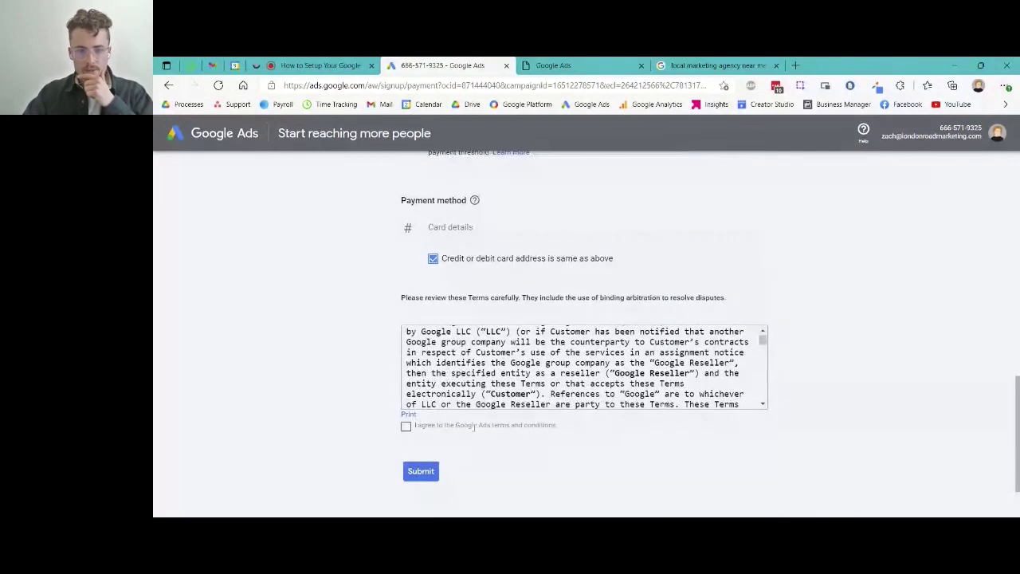
left_click(406, 426)
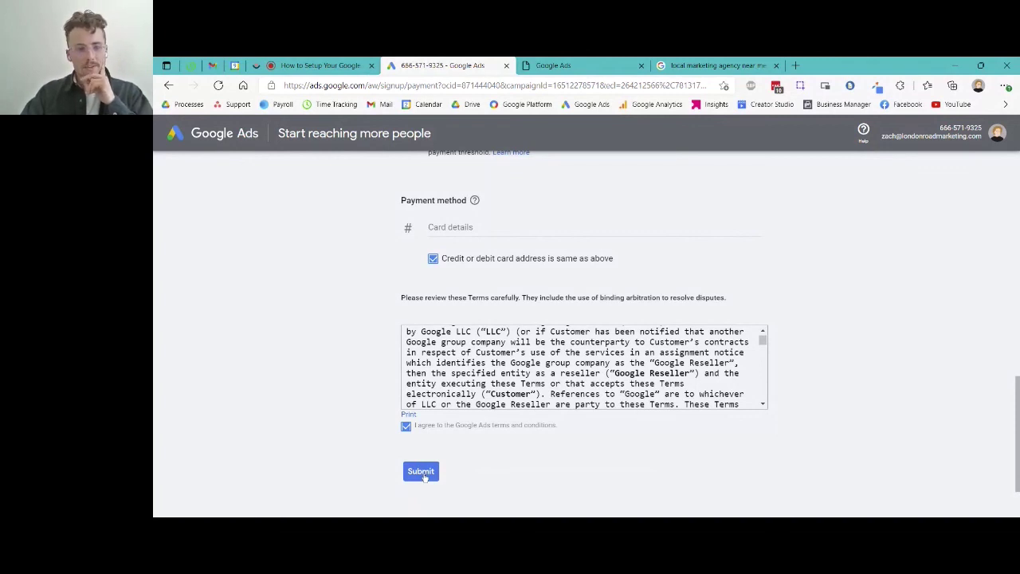
left_click(421, 472)
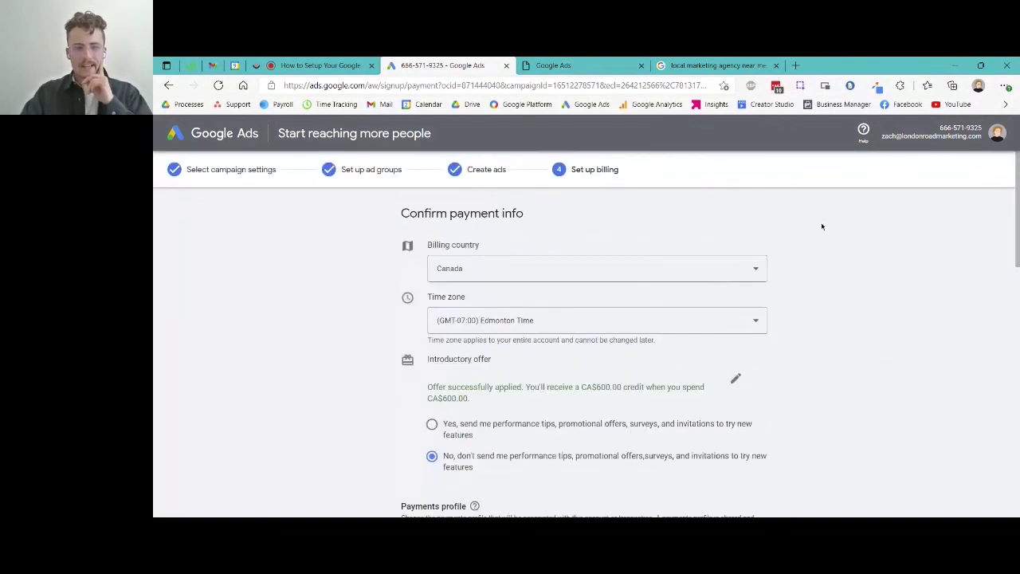